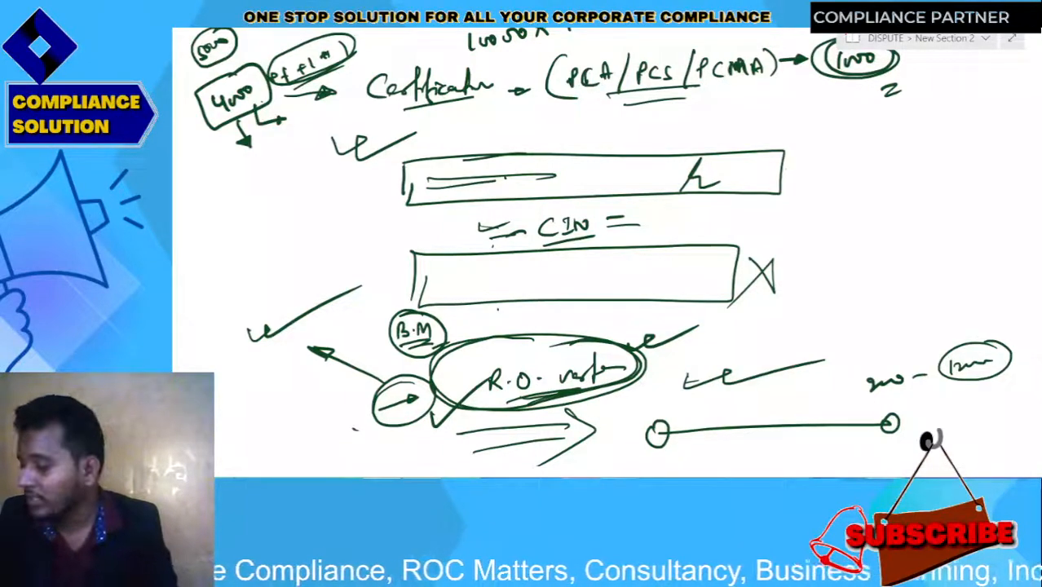
# Switch from the handwritten OneNote notes to the Chrome new tab window
pyautogui.hotkey('alt', 'Tab')
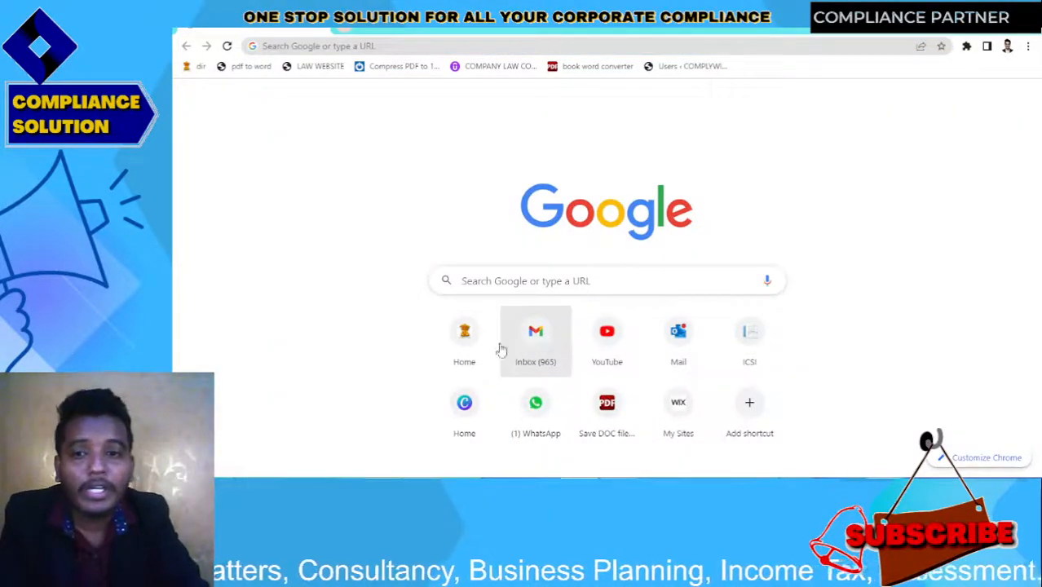
# Open the MCA website, connect to the POCO M3 Wi-Fi network and reload the site
pyautogui.click(475, 347)
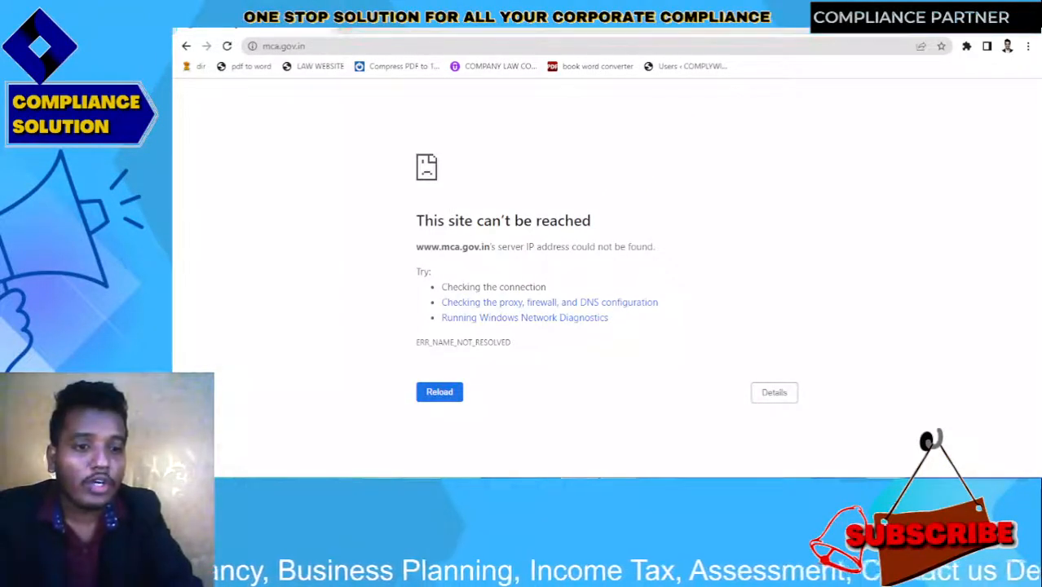
pyautogui.click(892, 238)
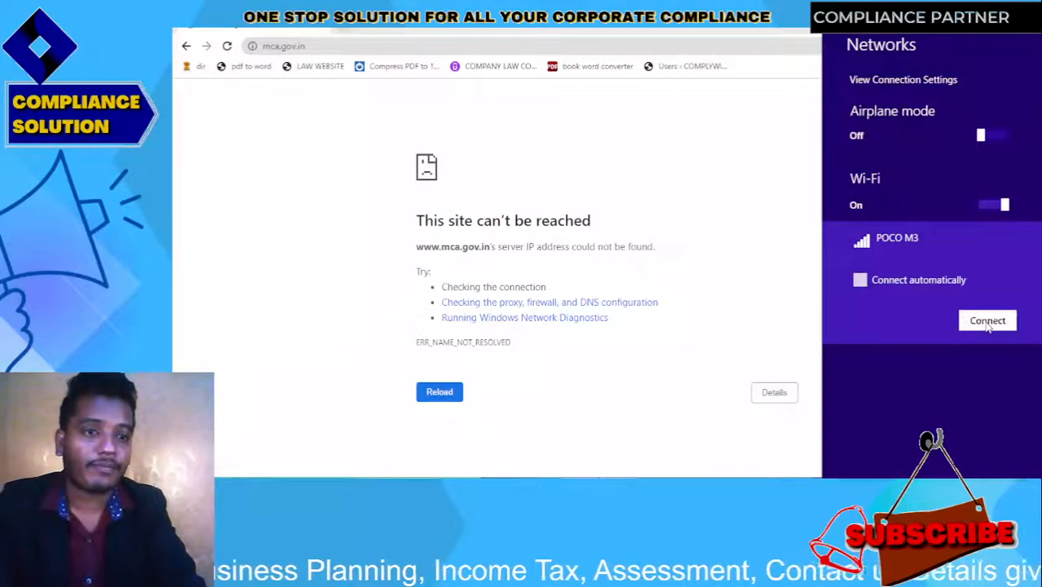
pyautogui.click(987, 321)
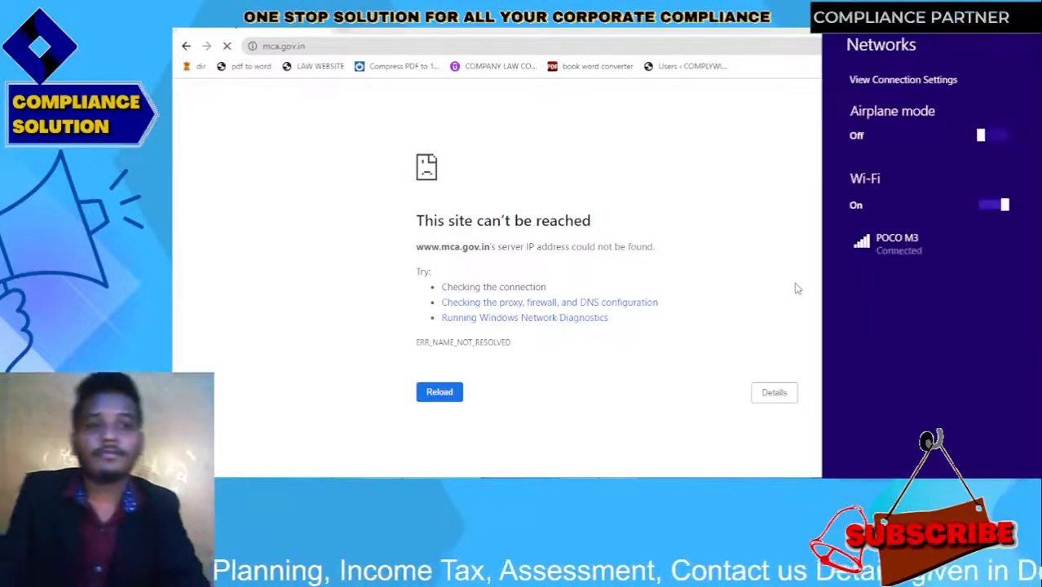
pyautogui.click(600, 84)
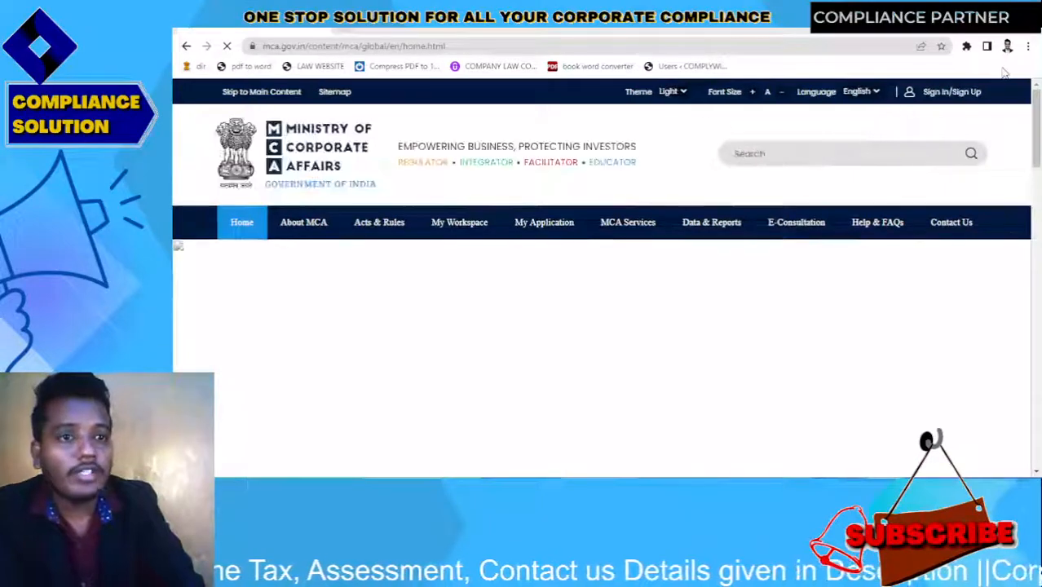
# Sign in with a saved account through Login for V3 Filing to reach Application History
pyautogui.click(958, 96)
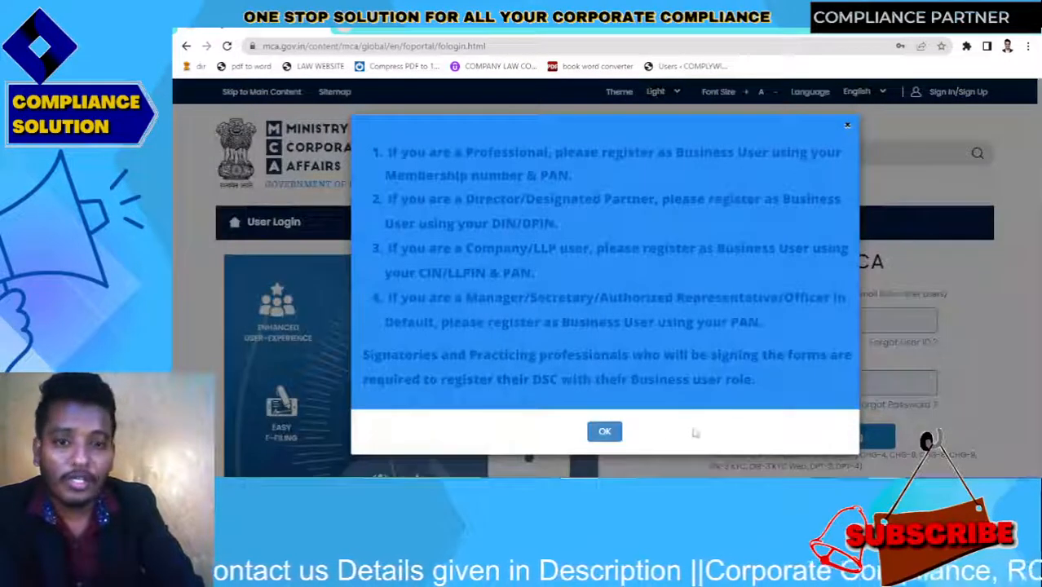
pyautogui.click(604, 432)
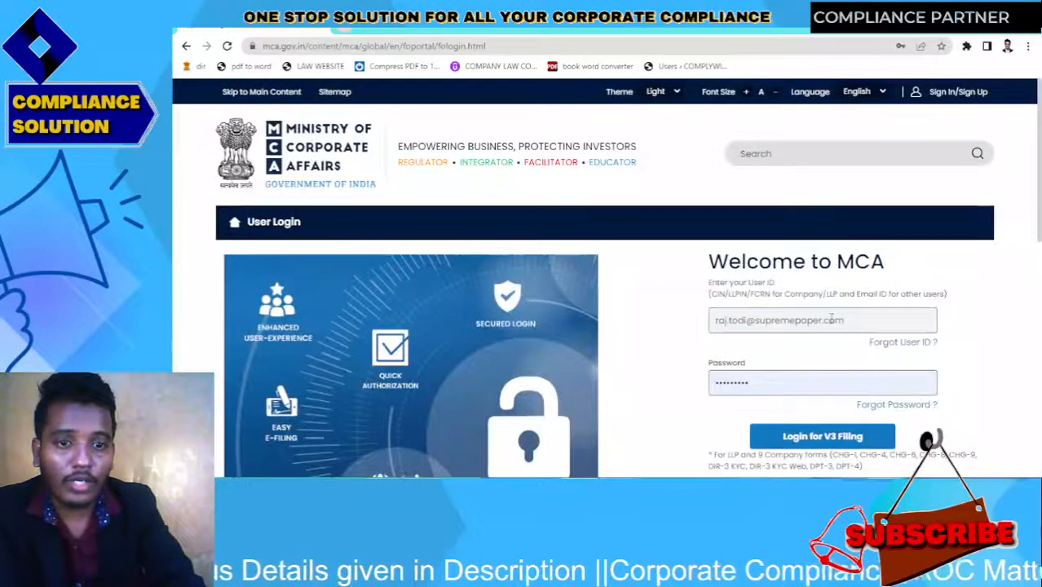
pyautogui.click(830, 320)
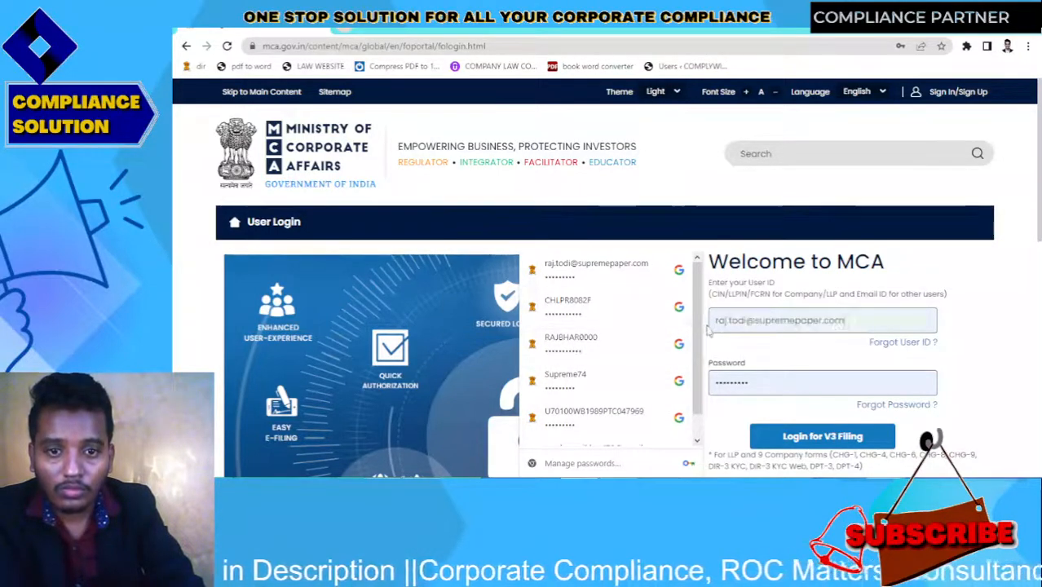
pyautogui.scroll(-2, 611, 408)
pyautogui.click(614, 430)
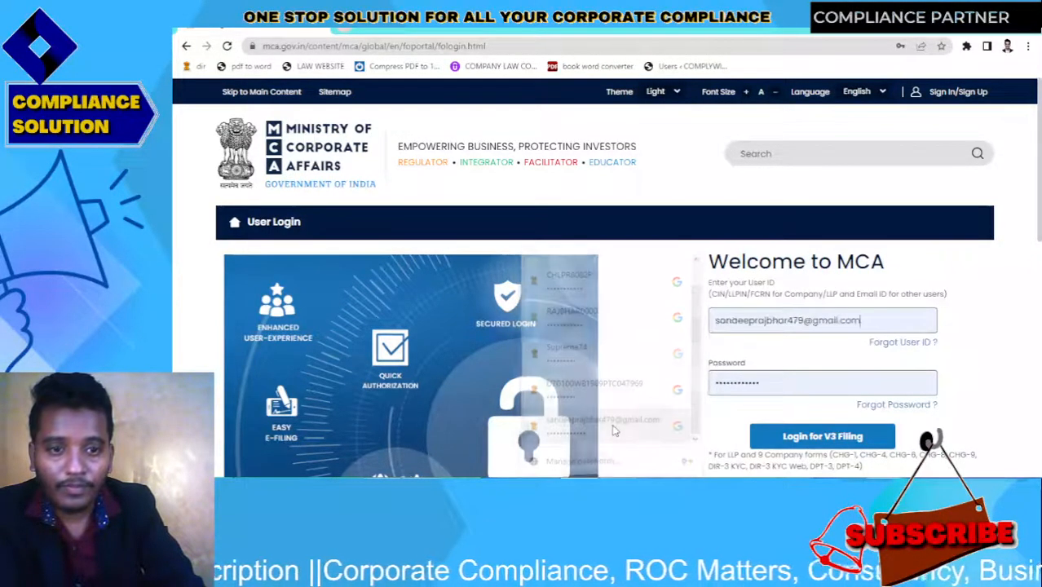
pyautogui.click(801, 434)
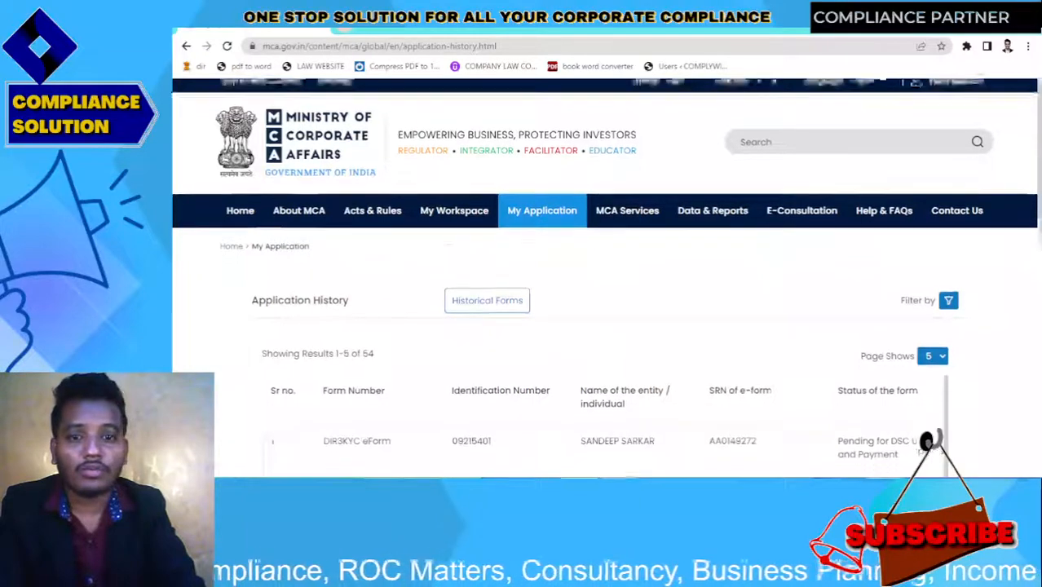
# Visit the Profile Update page from the account menu
pyautogui.scroll(-2, 604, 277)
pyautogui.scroll(2, 605, 277)
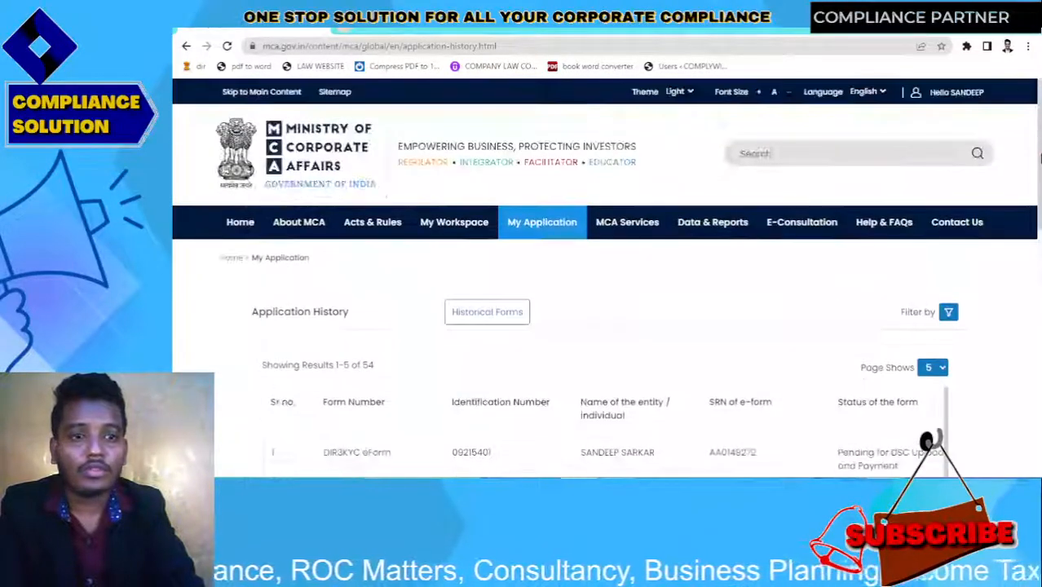
pyautogui.click(946, 93)
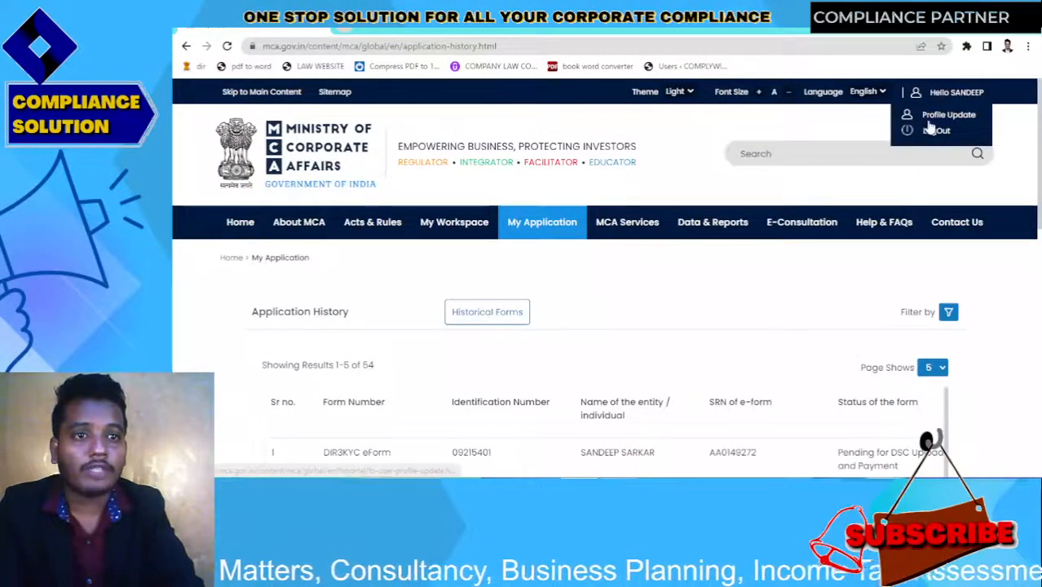
pyautogui.click(931, 120)
pyautogui.moveTo(1037, 190); pyautogui.dragTo(1038, 260)
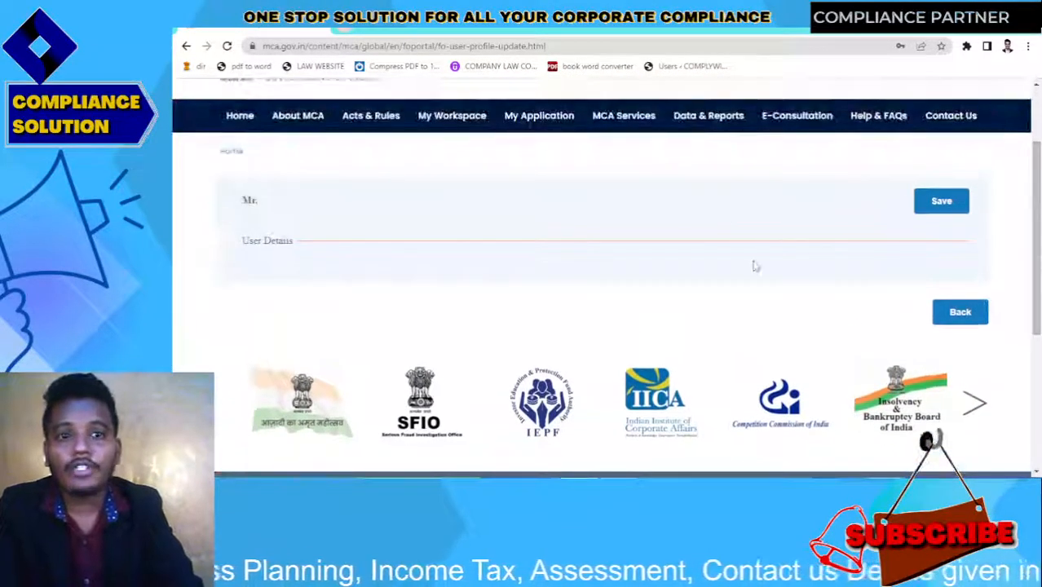
# Log out of the portal and dismiss the registration notice on the login page
pyautogui.scroll(2, 1019, 205)
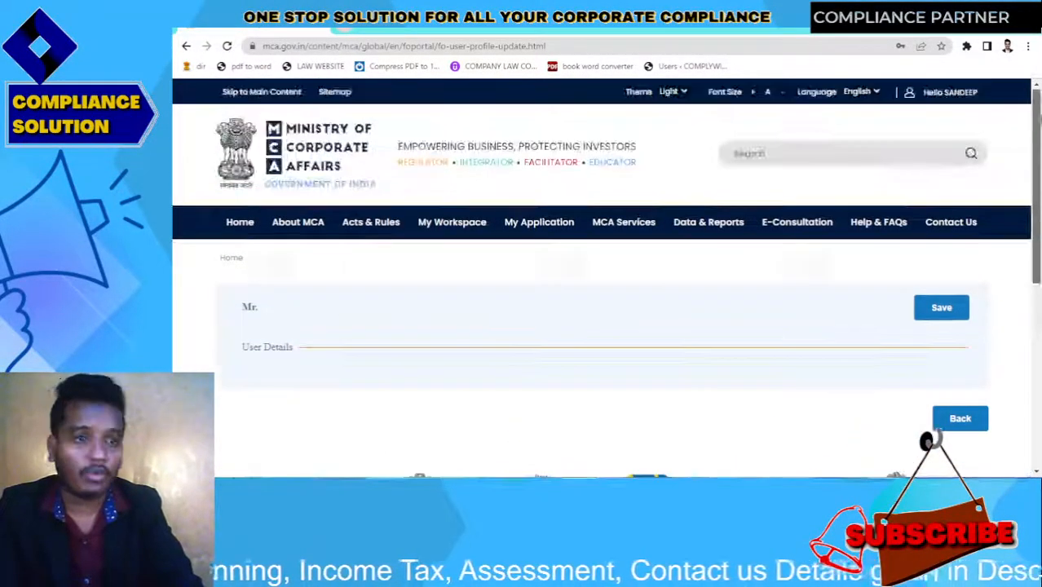
pyautogui.click(955, 92)
pyautogui.click(931, 131)
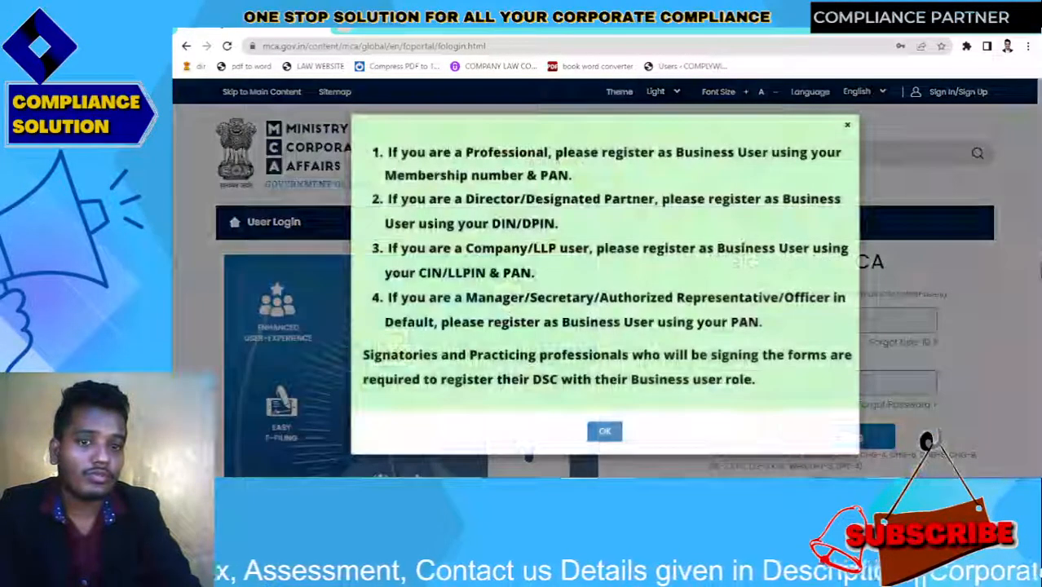
pyautogui.click(605, 430)
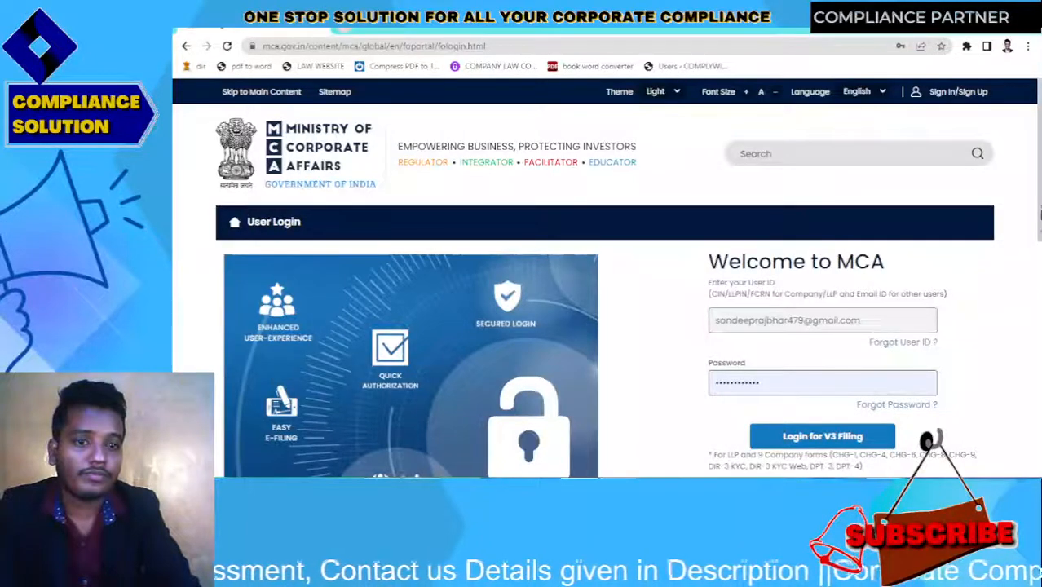
pyautogui.scroll(-3, 815, 326)
# Go to the V2 filing login and fill in a different saved account's credentials
pyautogui.click(817, 331)
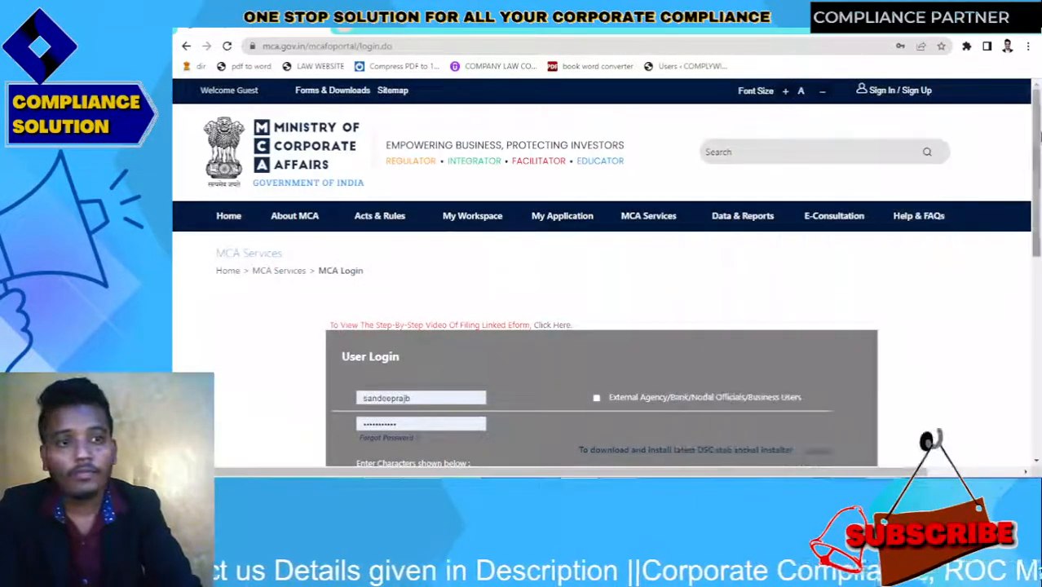
pyautogui.scroll(-3, 410, 392)
pyautogui.click(469, 199)
pyautogui.click(470, 199)
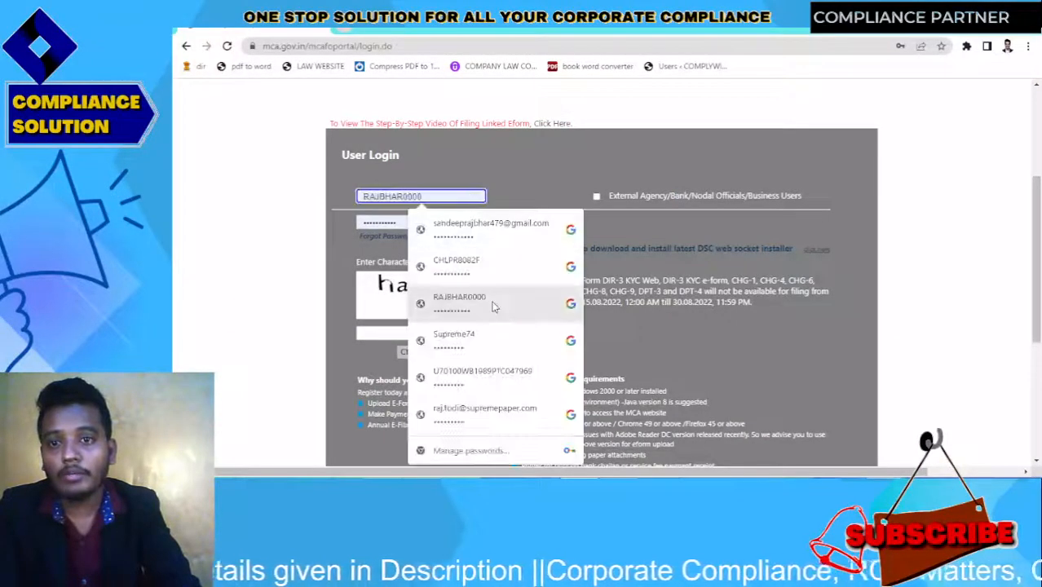
pyautogui.click(479, 306)
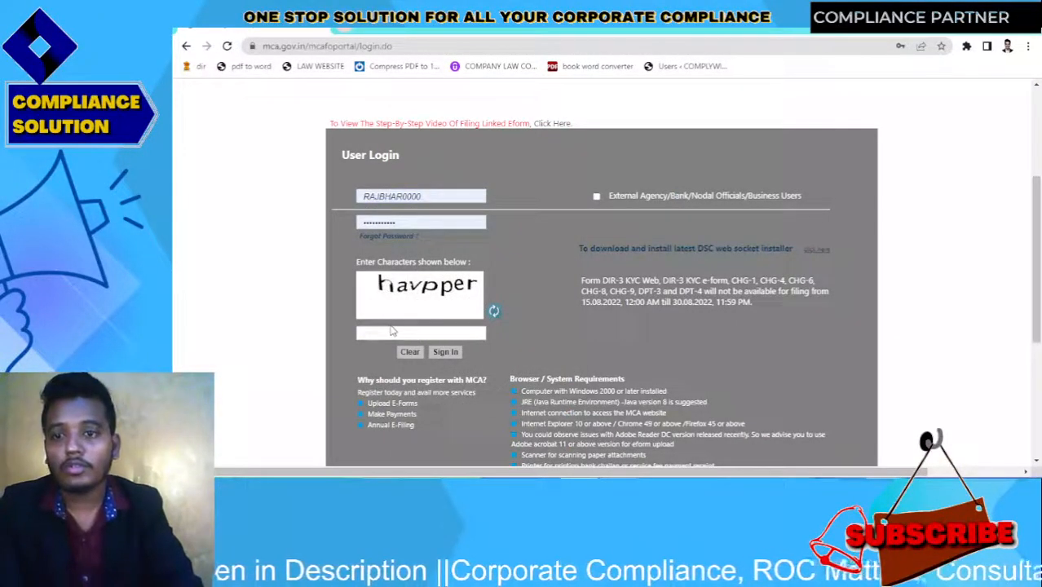
# Enter captcha 'hav', sign in, and head to the SPICe+ company services page
pyautogui.click(390, 327)
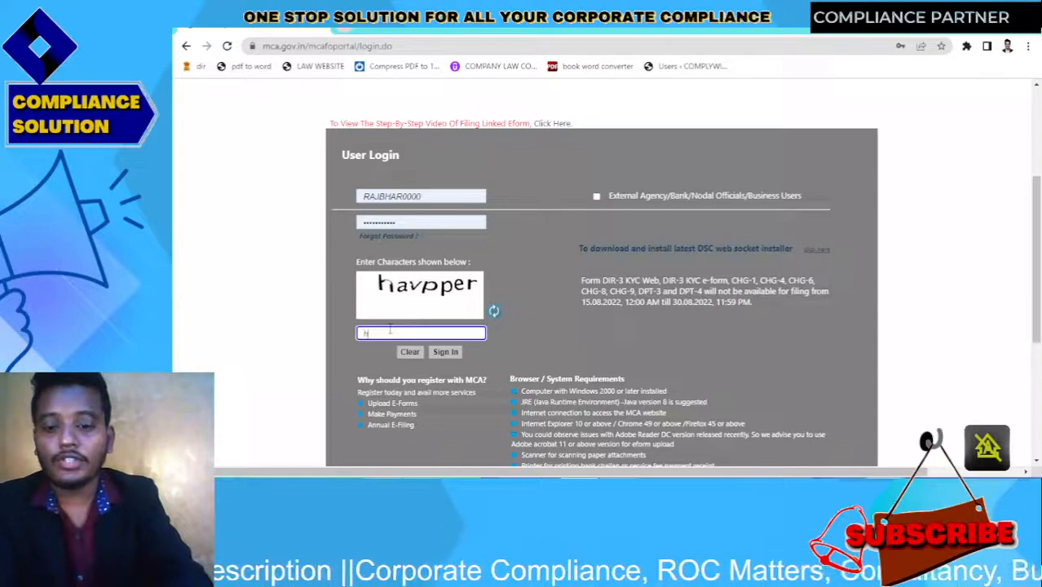
pyautogui.write('havpper')
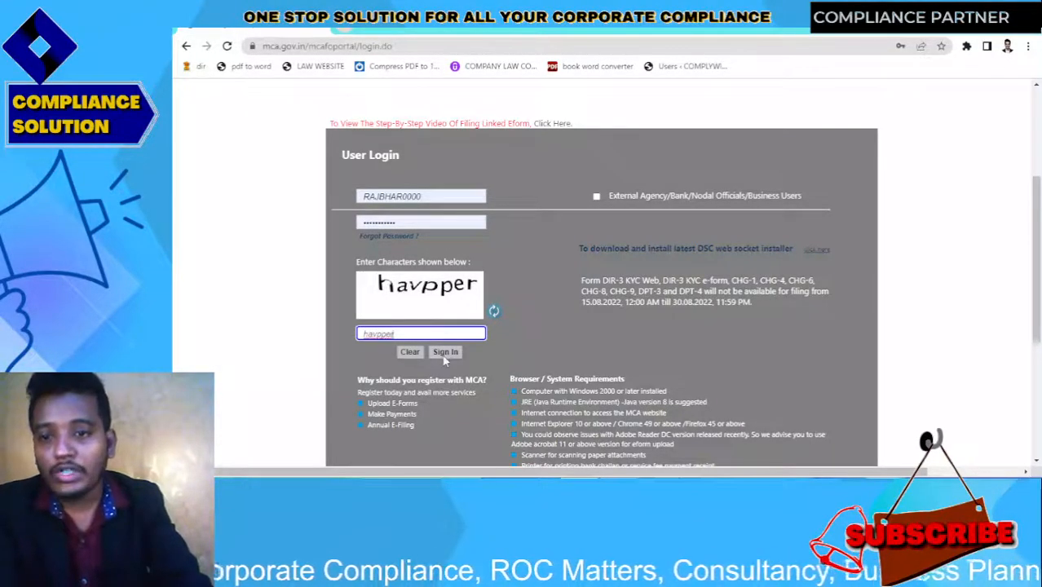
pyautogui.click(444, 353)
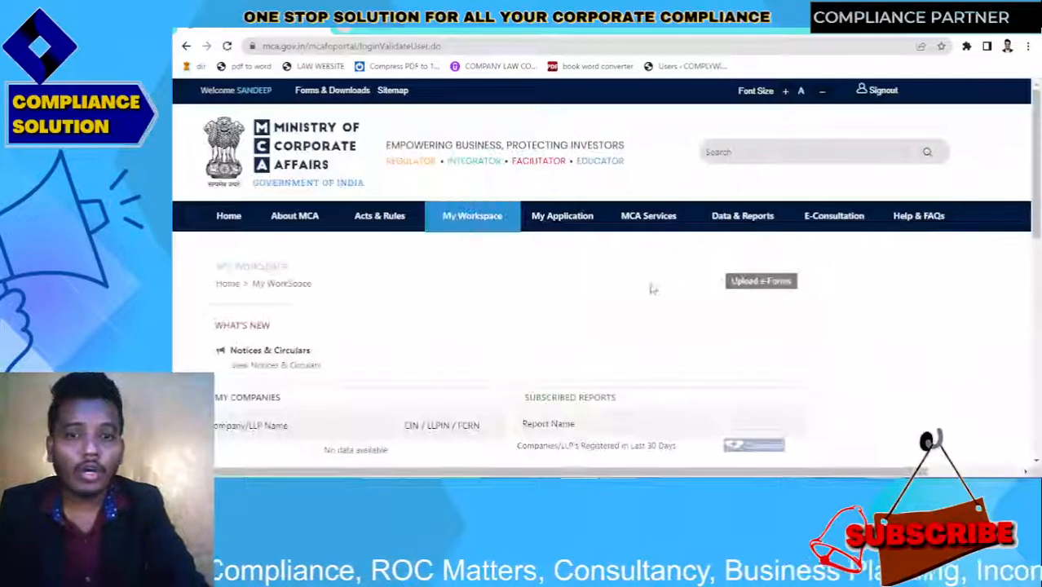
pyautogui.moveTo(1037, 153)
pyautogui.mouseDown()
pyautogui.moveTo(1039, 220)
pyautogui.moveTo(1038, 151)
pyautogui.mouseUp()
pyautogui.moveTo(657, 213)
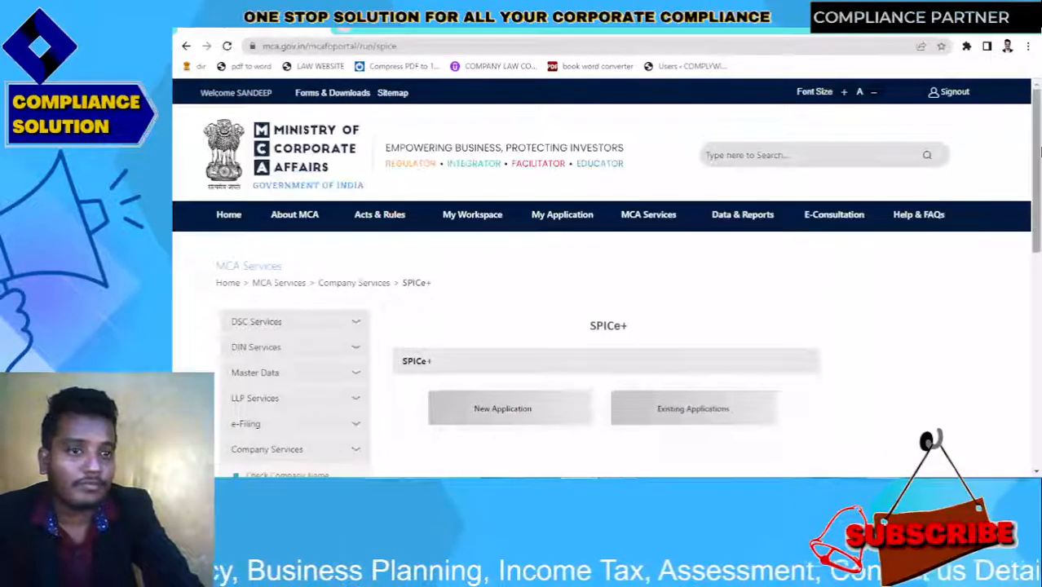
# Start a new SPICe+ application with company type New Company (Others)
pyautogui.moveTo(1040, 151); pyautogui.dragTo(1039, 234)
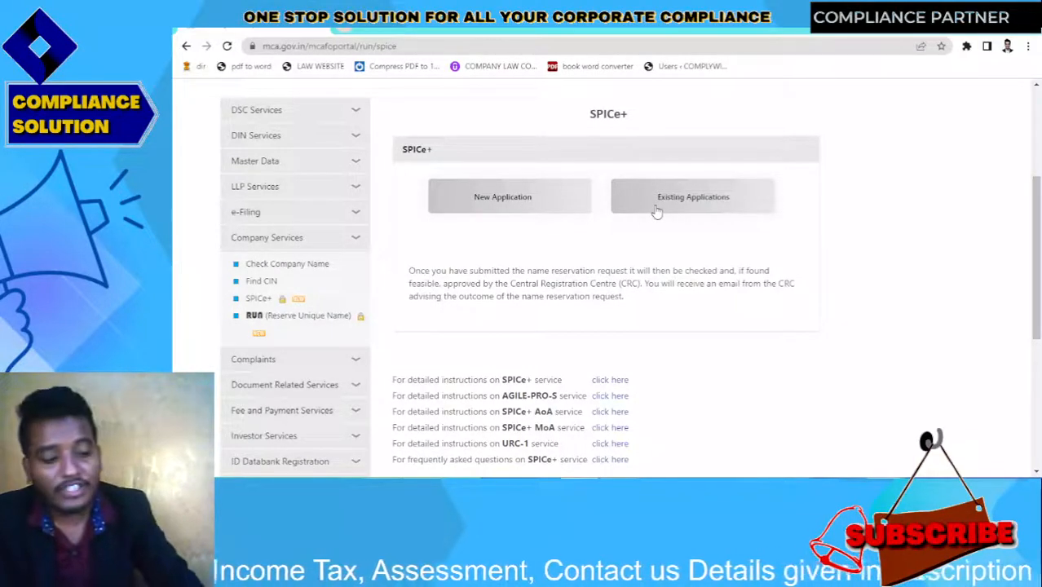
pyautogui.click(512, 209)
pyautogui.click(588, 199)
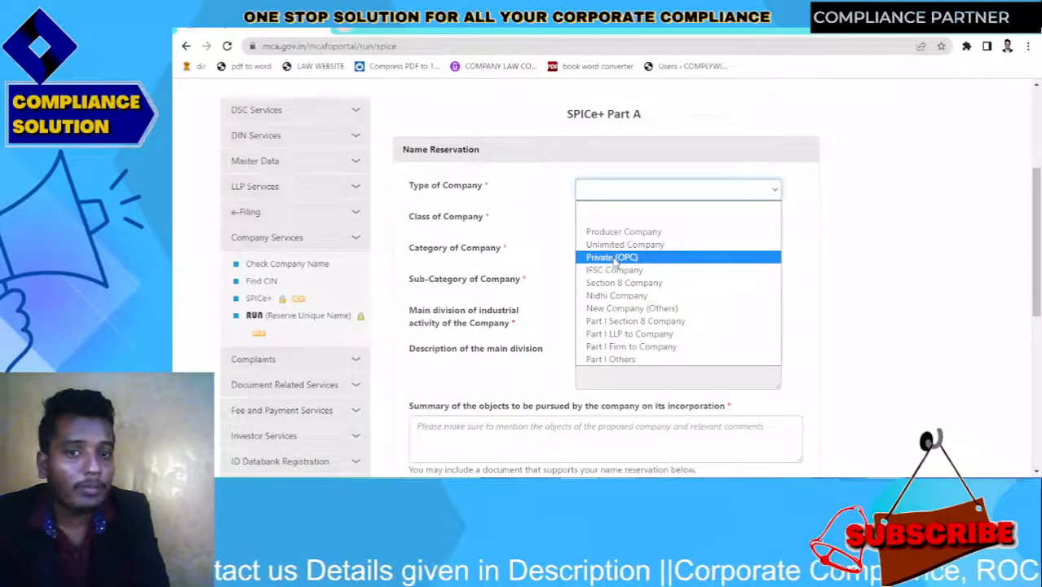
pyautogui.click(622, 360)
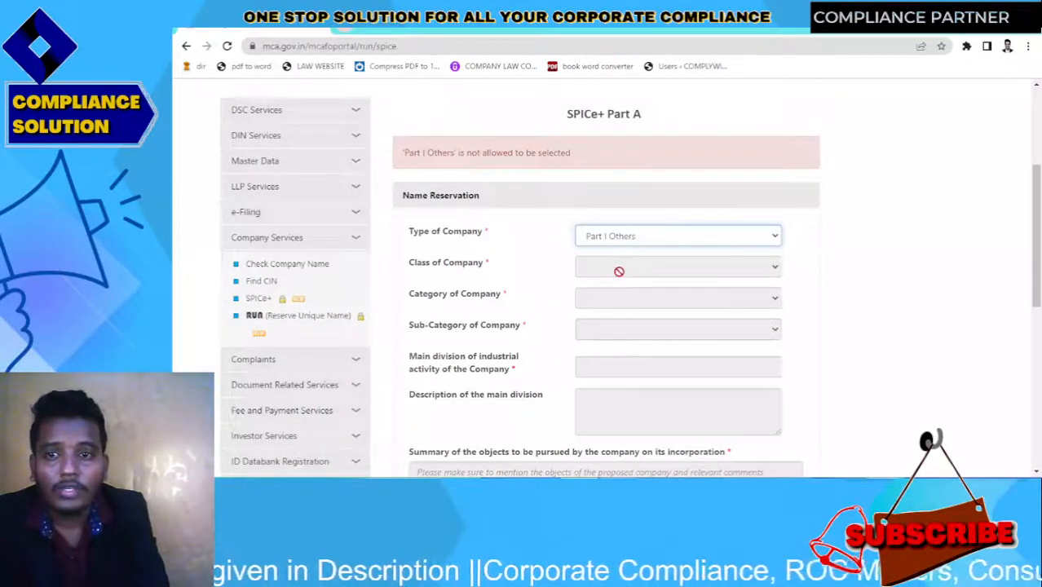
pyautogui.click(618, 237)
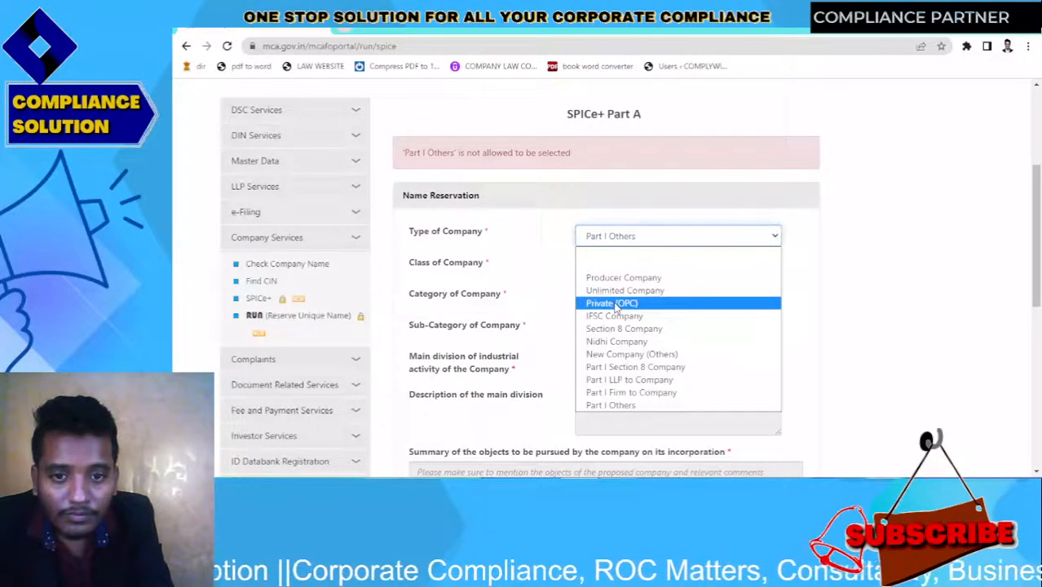
pyautogui.click(640, 355)
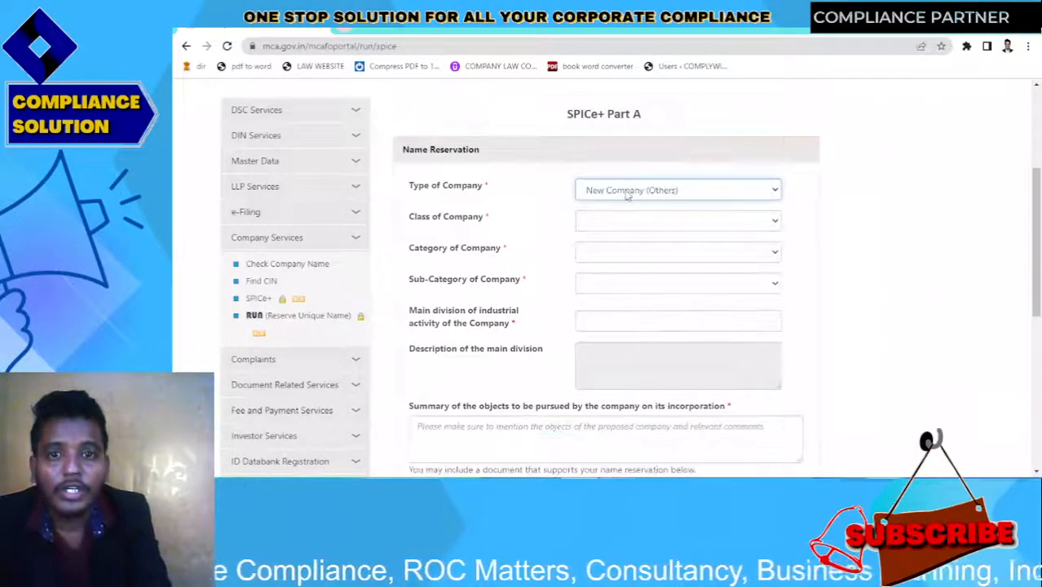
# Choose class Private, category Company limited by shares, sub-category Non-government company
pyautogui.click(626, 221)
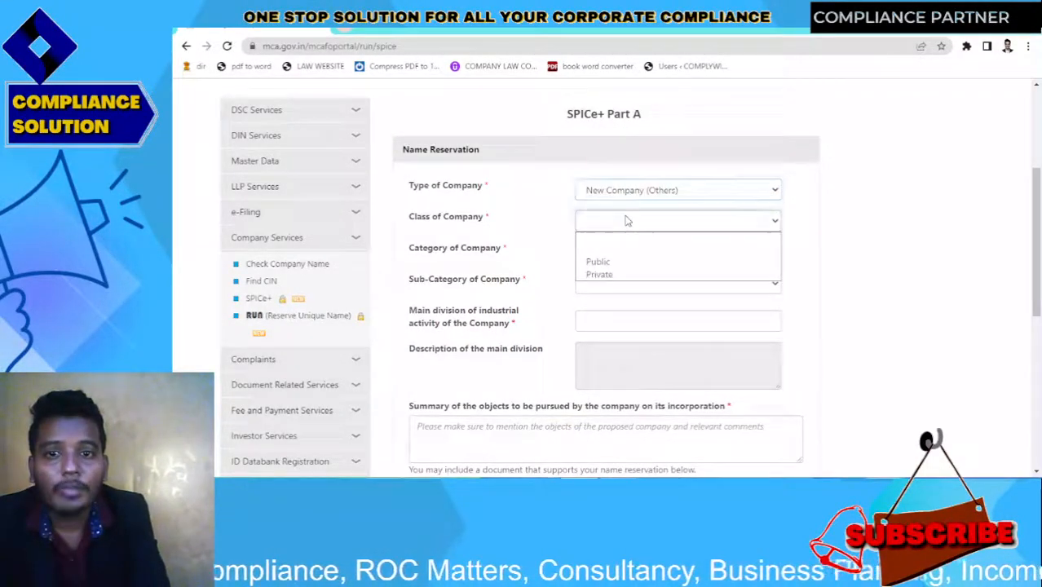
pyautogui.click(610, 275)
pyautogui.click(596, 255)
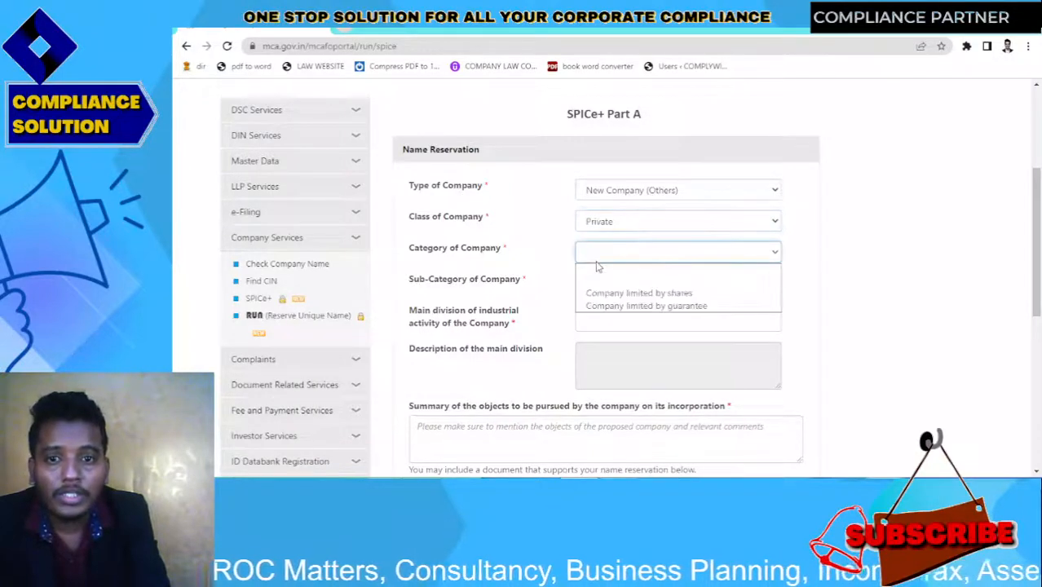
pyautogui.click(603, 293)
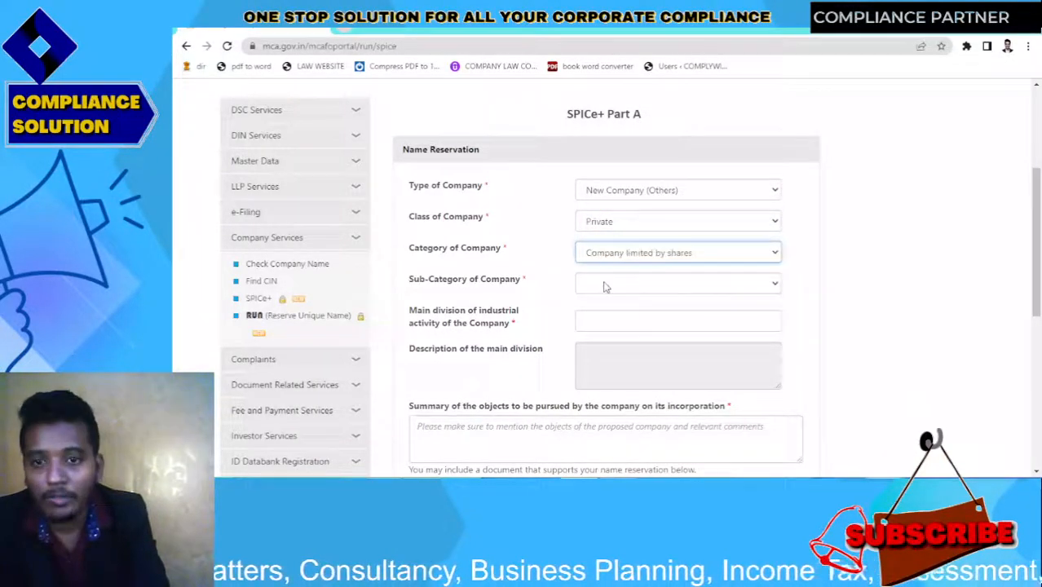
pyautogui.click(604, 285)
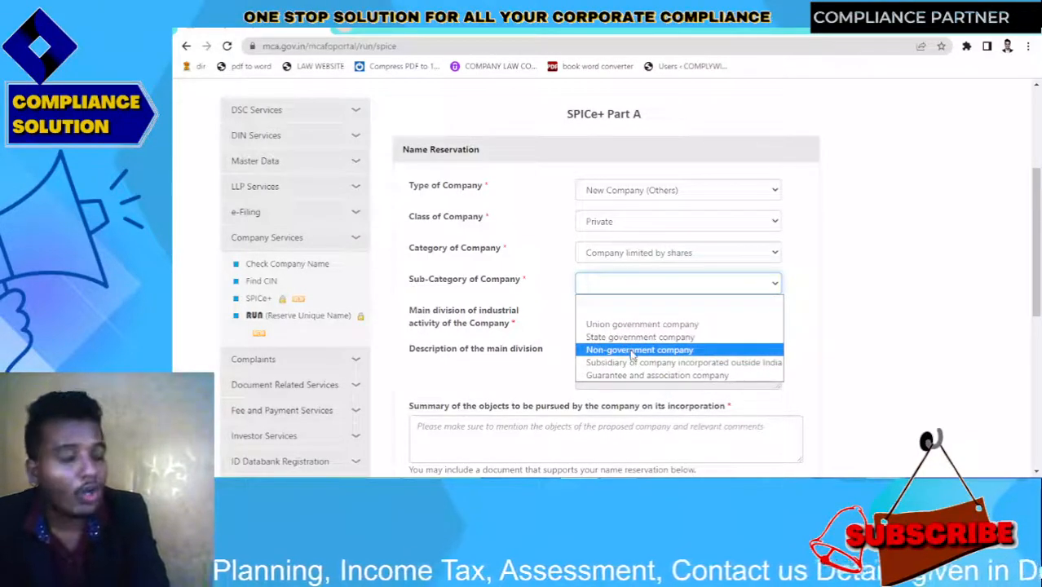
pyautogui.click(633, 350)
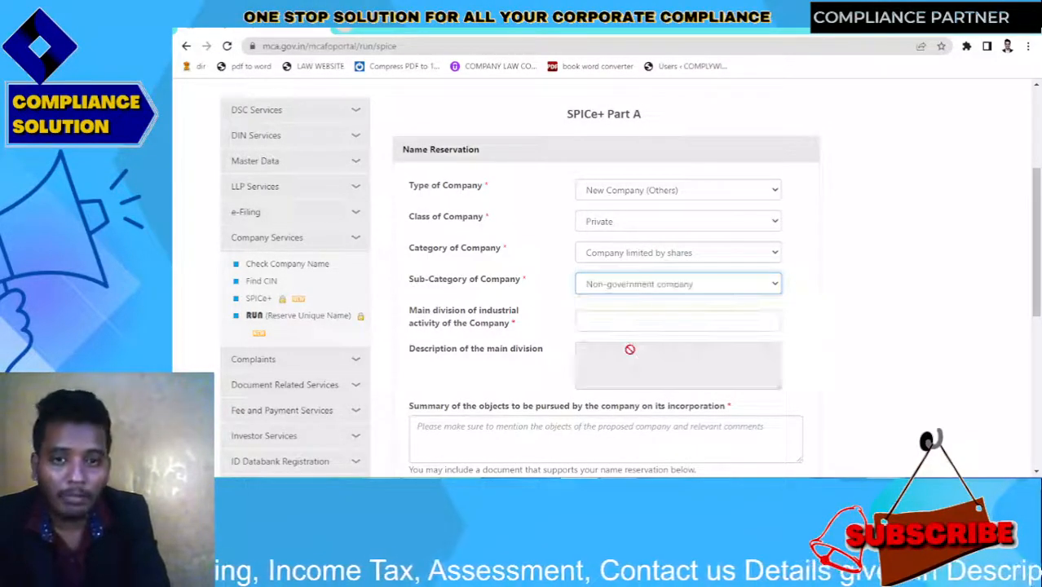
pyautogui.click(596, 318)
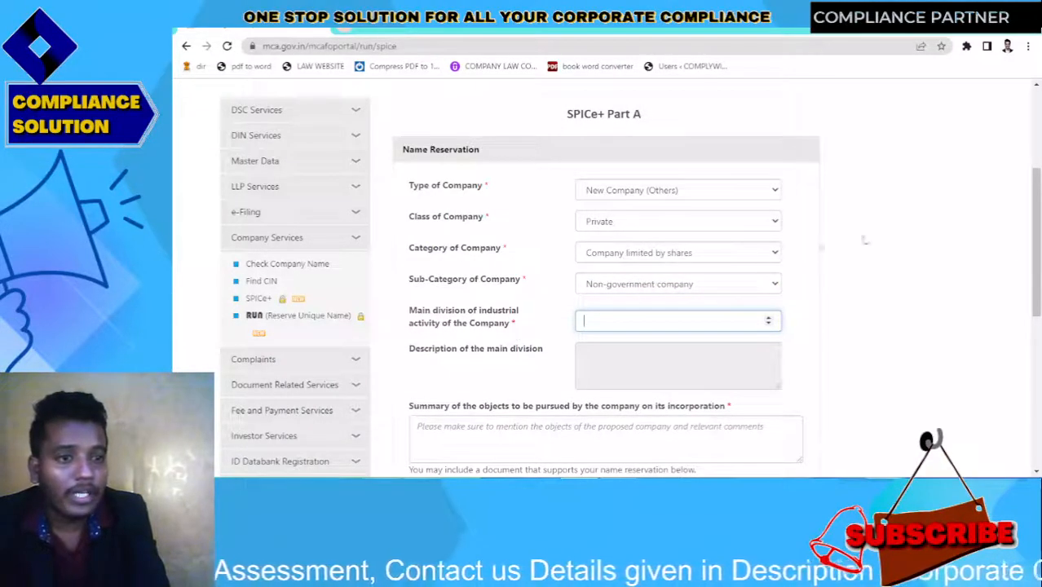
pyautogui.moveTo(1037, 235)
pyautogui.mouseDown()
pyautogui.moveTo(1039, 276)
pyautogui.moveTo(1038, 248)
pyautogui.mouseUp()
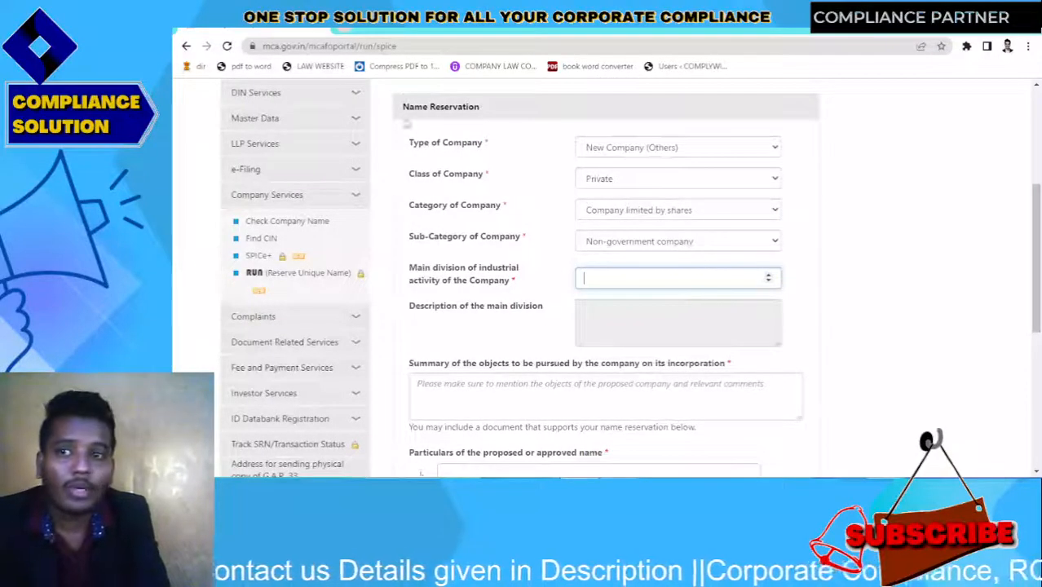
# Search Google for 'industrial activity code mca pdf' in a new tab
pyautogui.click(348, 28)
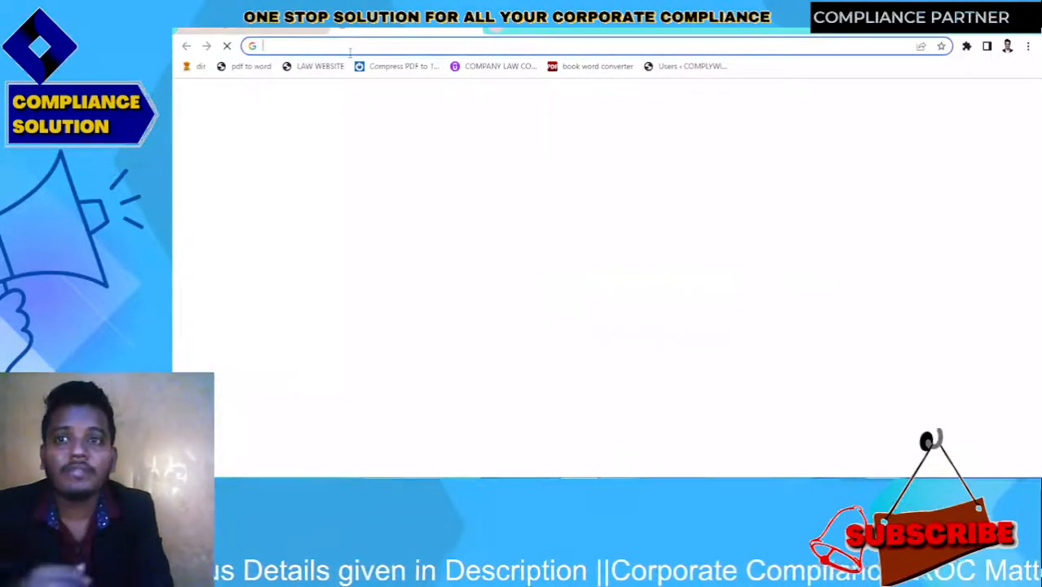
pyautogui.click(350, 47)
pyautogui.write('ind')
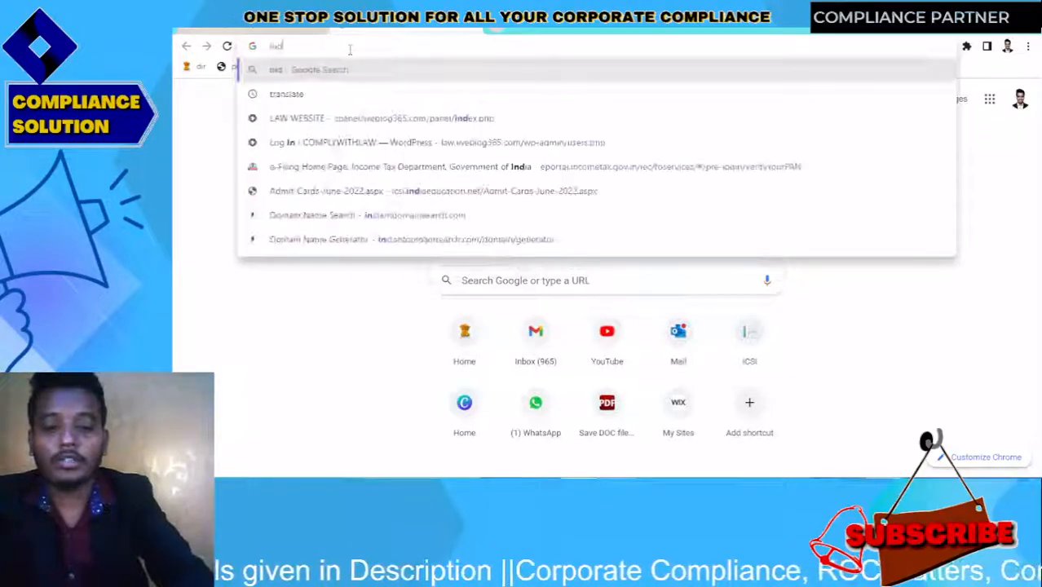
pyautogui.write('ustrial ')
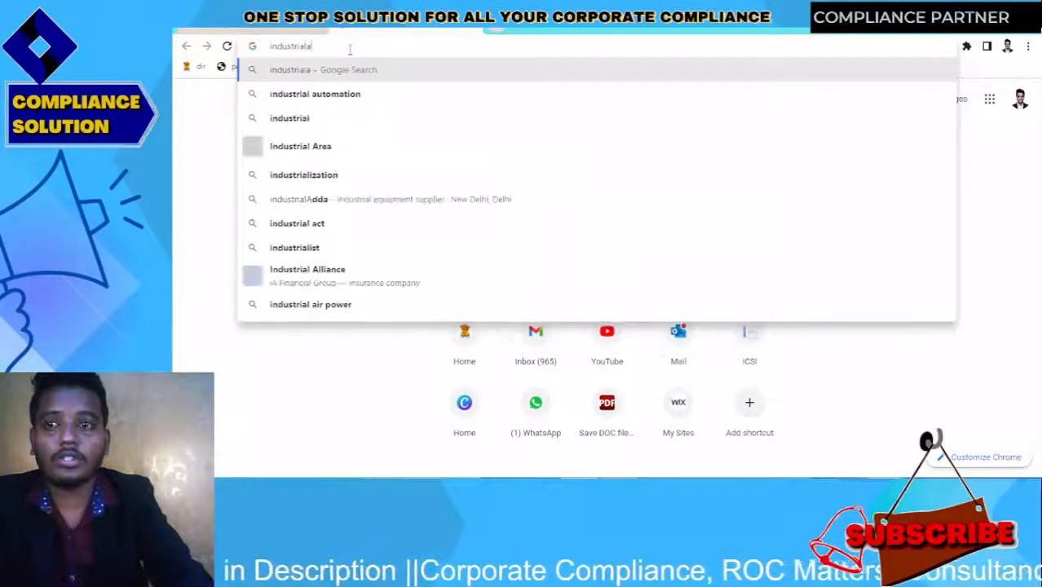
pyautogui.write('ac')
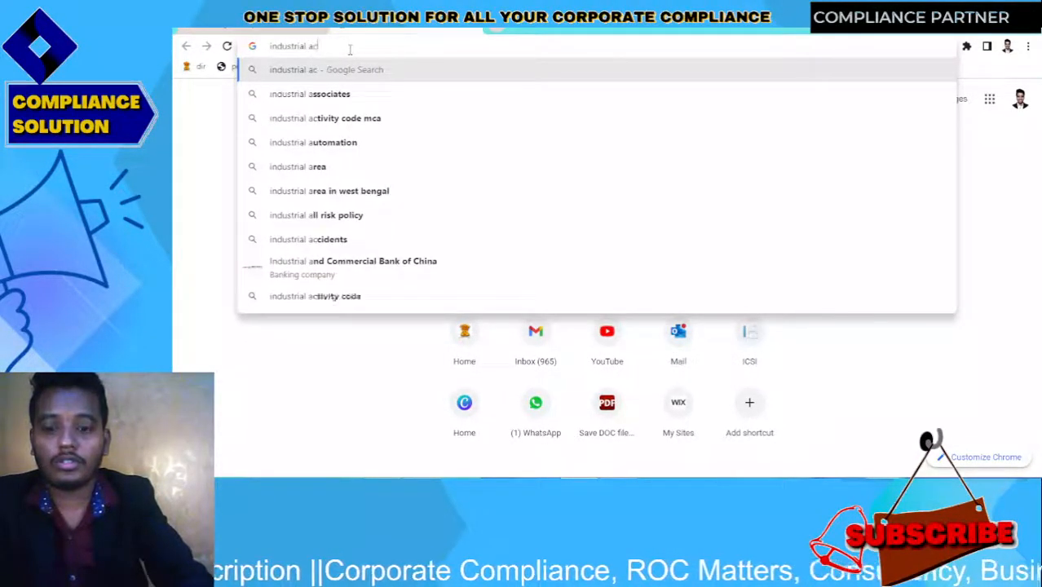
pyautogui.write('tivity mca')
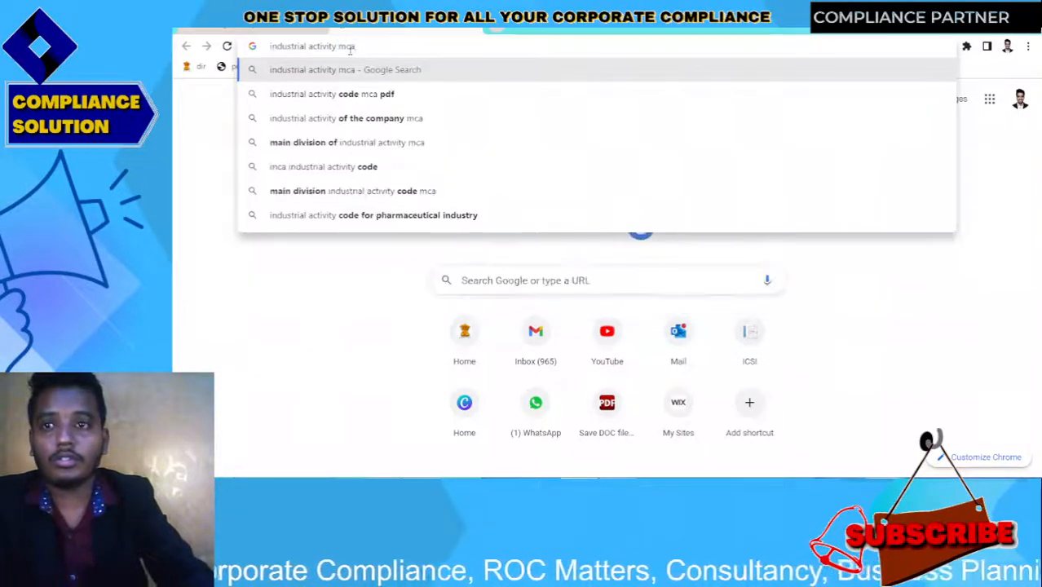
pyautogui.press('Down')
pyautogui.press('Return')
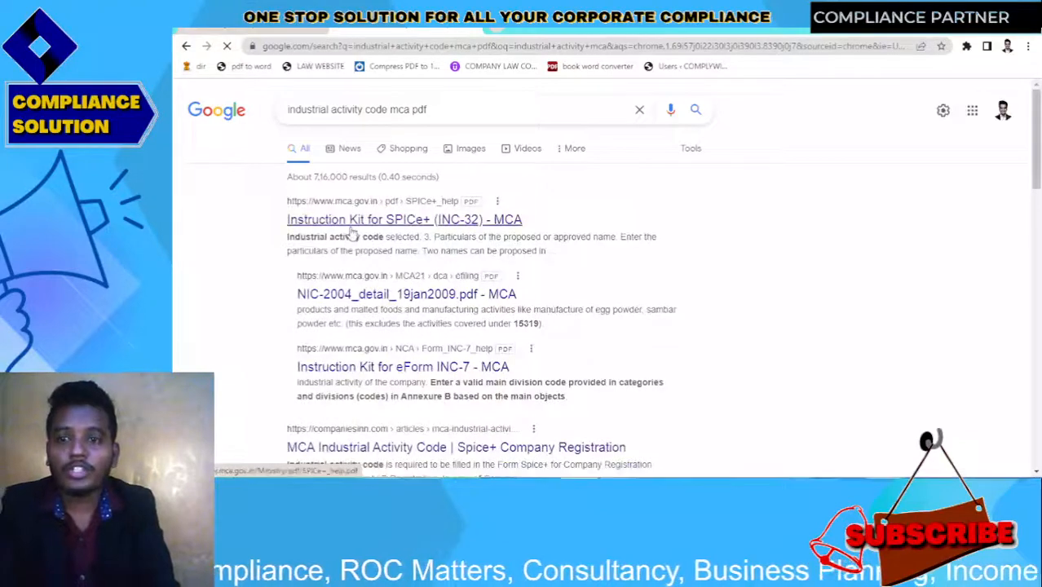
# Open the SPICe+ instruction kit PDF and highlight Wood Products, code 20, in Annexure B
pyautogui.click(349, 222)
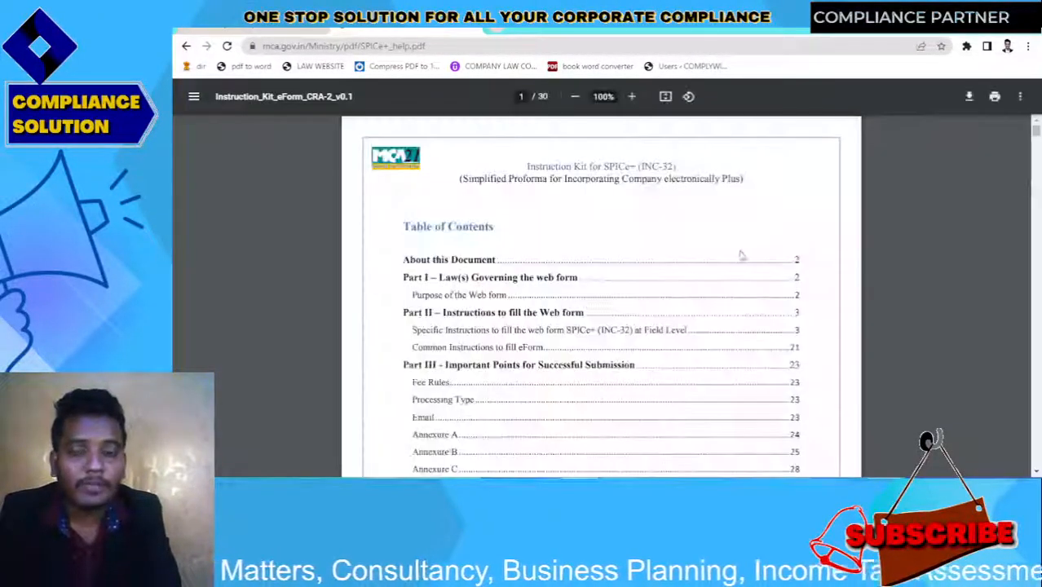
pyautogui.moveTo(1037, 131); pyautogui.dragTo(1036, 400)
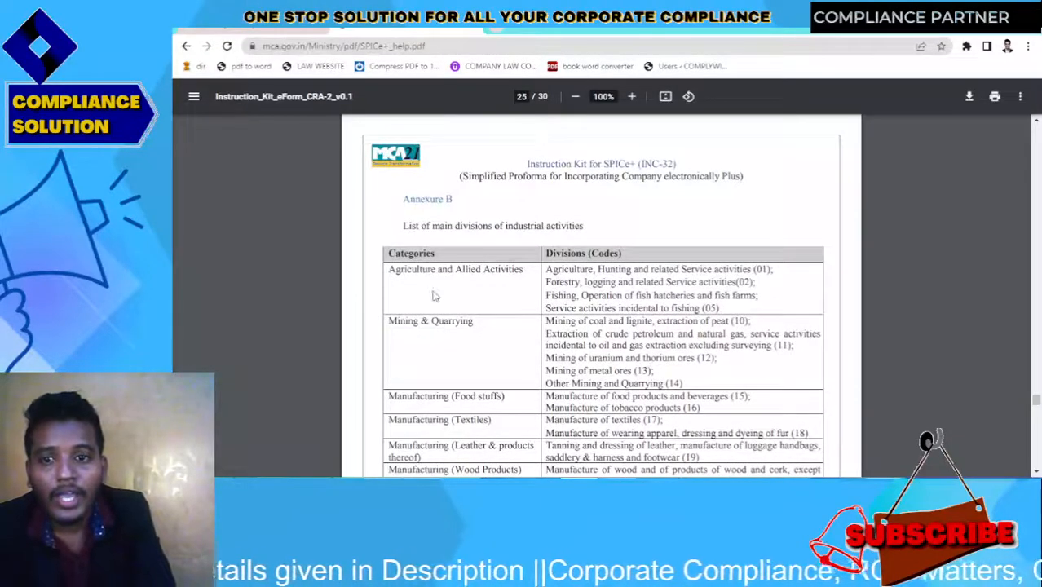
pyautogui.scroll(-3, 413, 318)
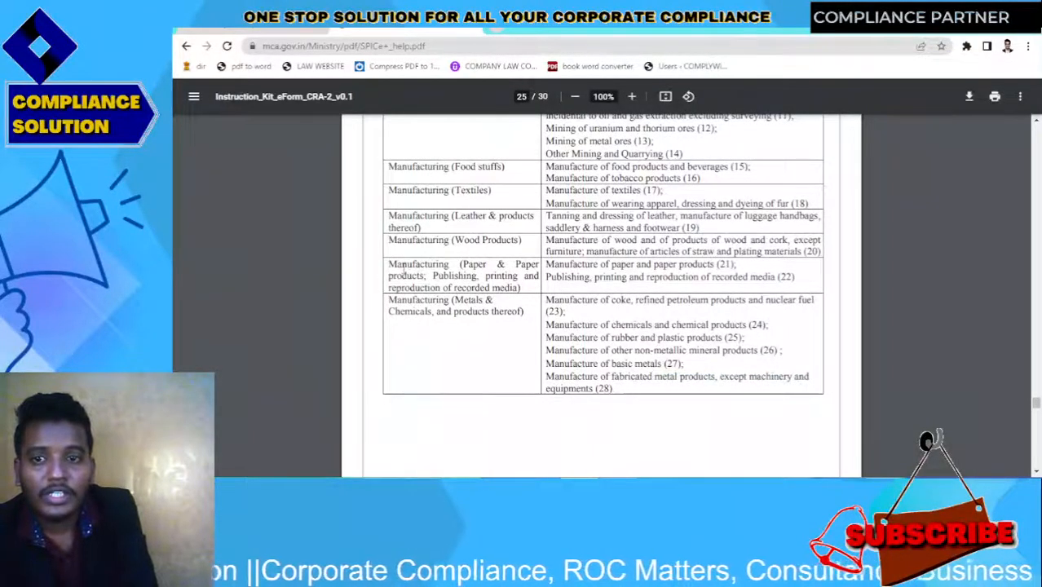
pyautogui.moveTo(492, 247); pyautogui.dragTo(723, 235)
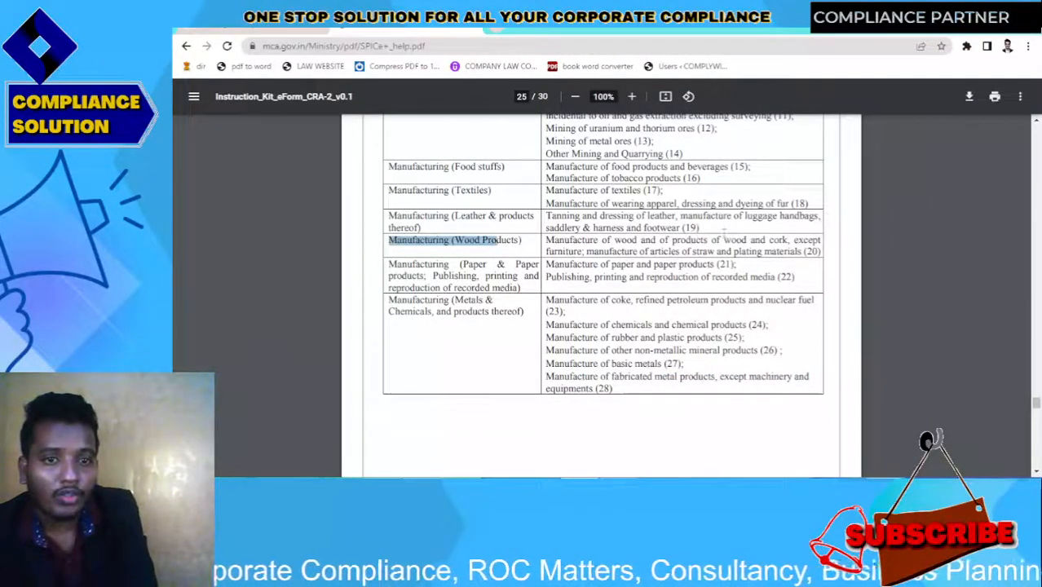
pyautogui.moveTo(821, 256); pyautogui.dragTo(698, 252)
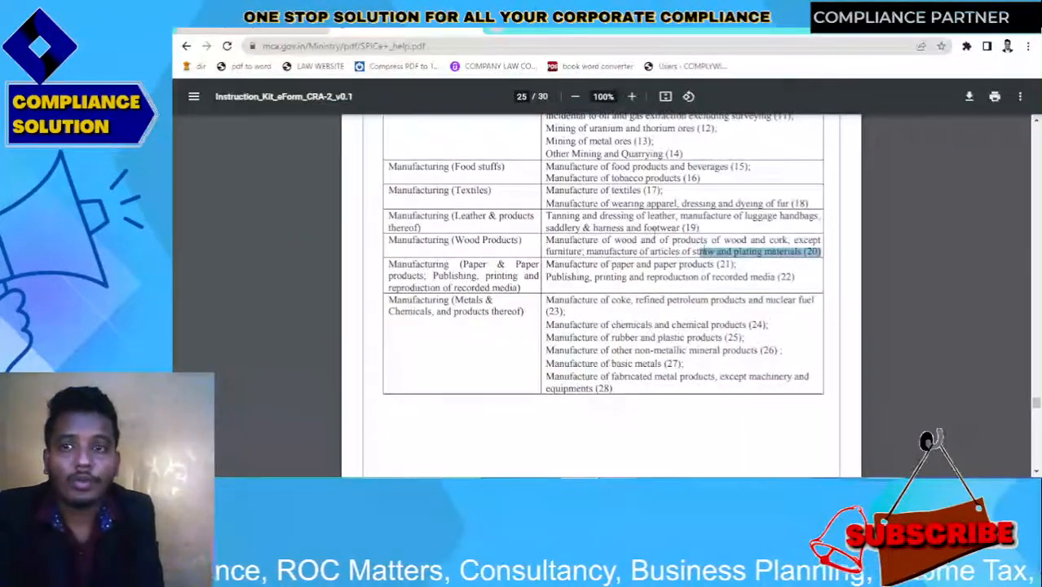
# Enter 20 as the main industrial activity division for wood products
pyautogui.click(263, 31)
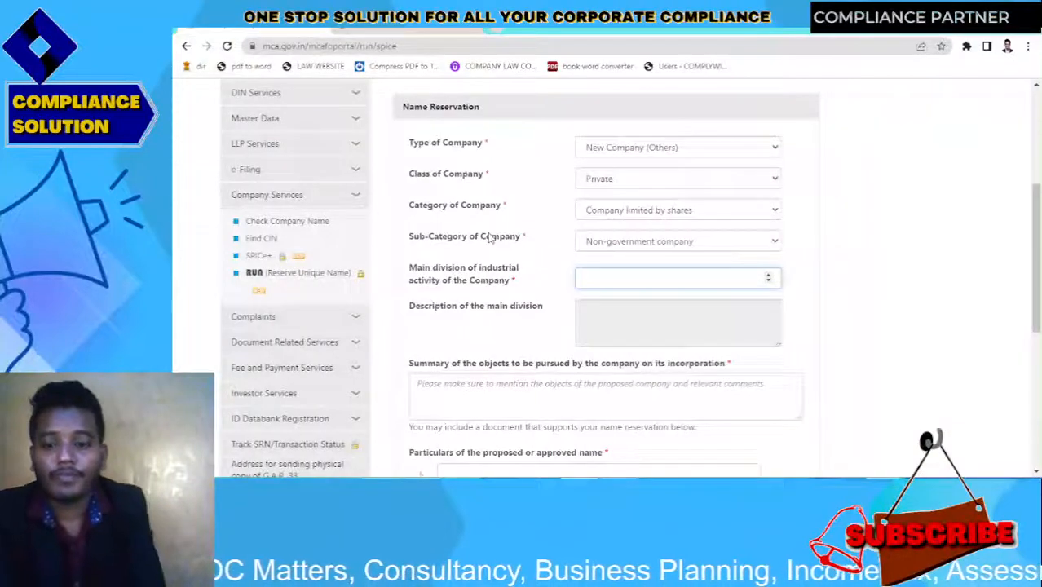
pyautogui.write('20')
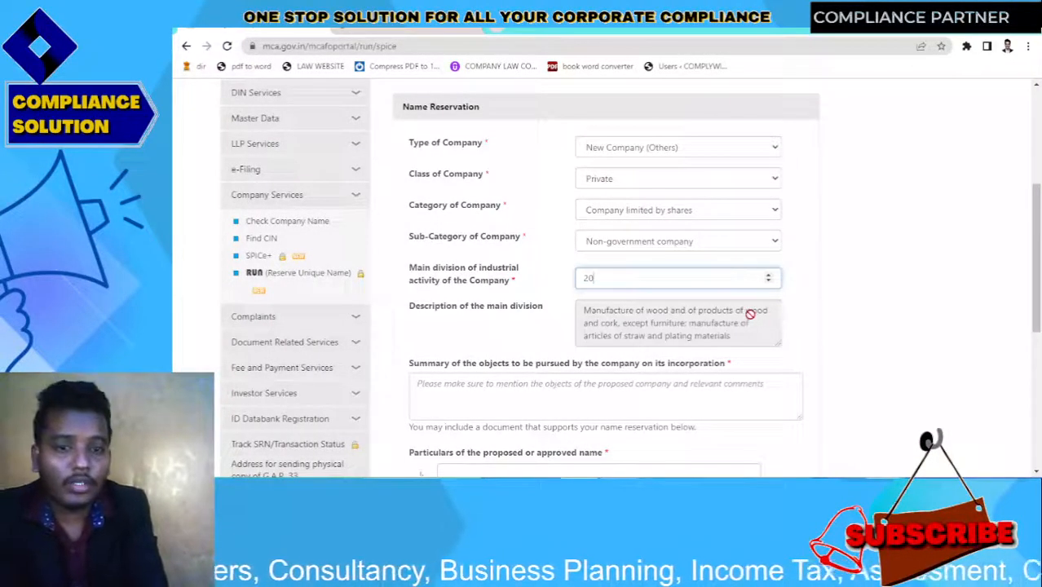
pyautogui.click(892, 299)
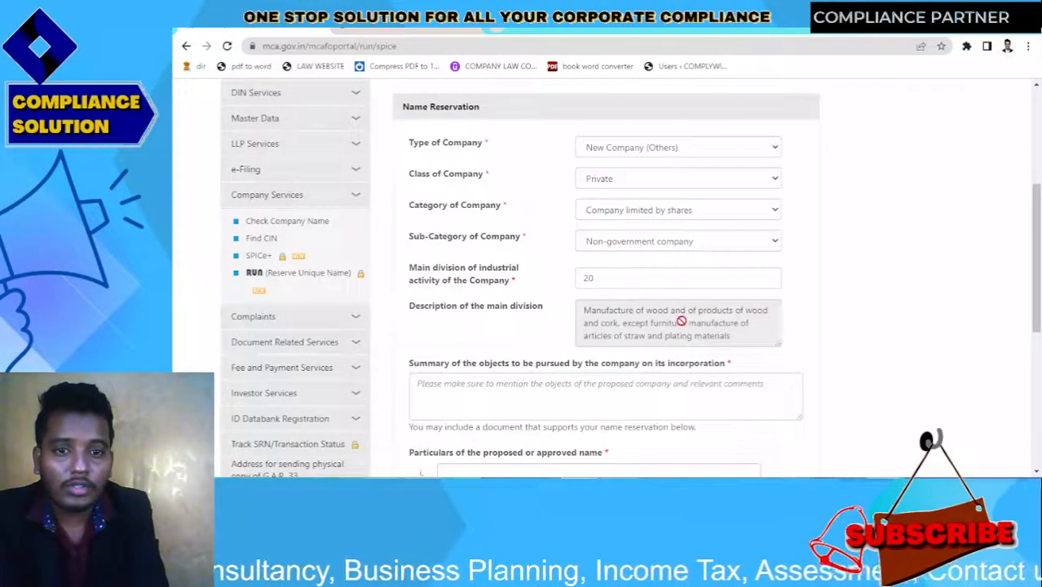
# Write an objects summary beginning 'manufacturing relating to' in the Summary of objects box
pyautogui.scroll(-2, 1038, 322)
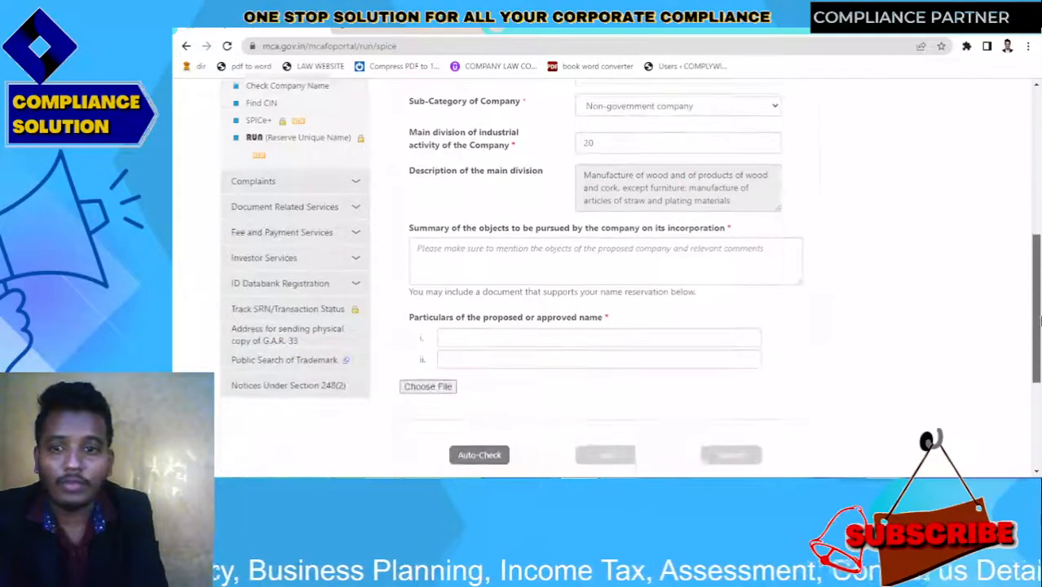
pyautogui.click(593, 251)
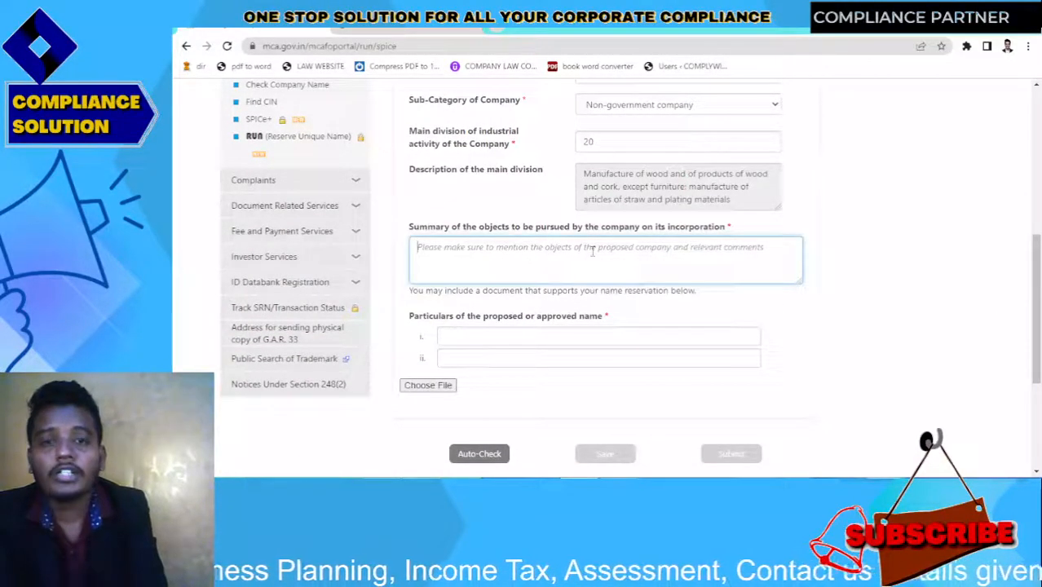
pyautogui.write('ma')
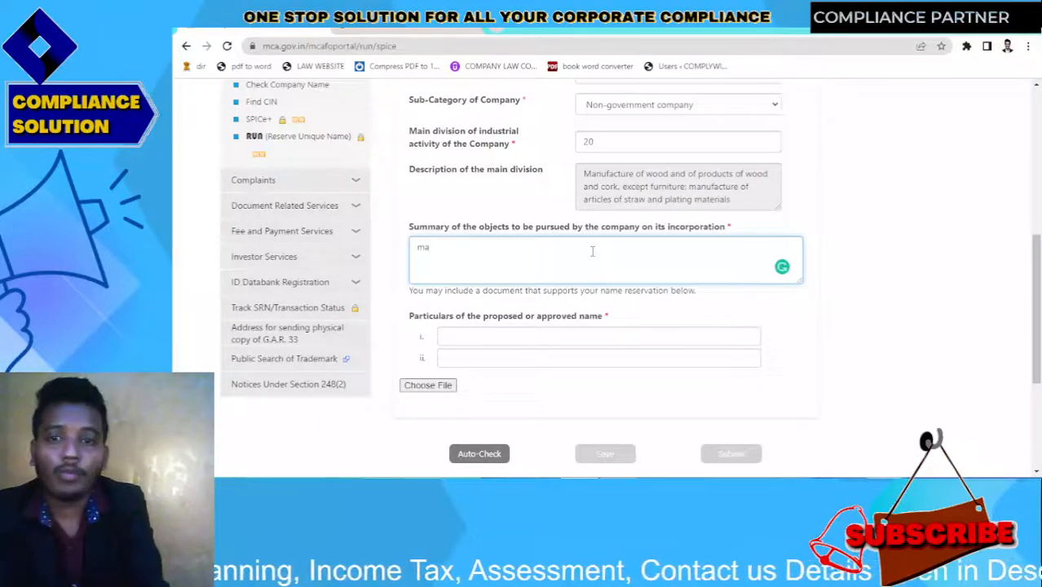
pyautogui.write('nufac')
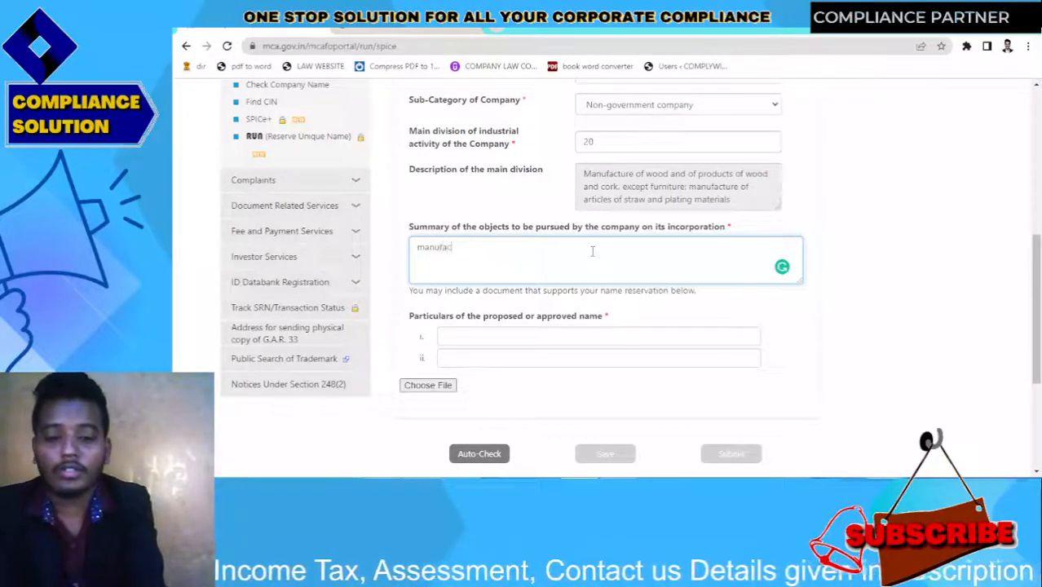
pyautogui.write('turing')
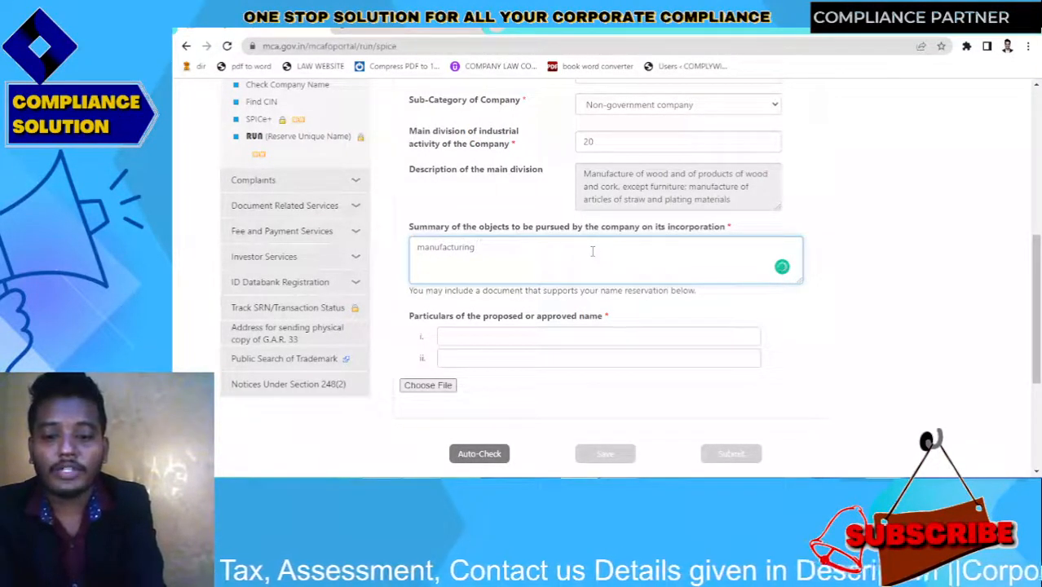
pyautogui.write(' relatio')
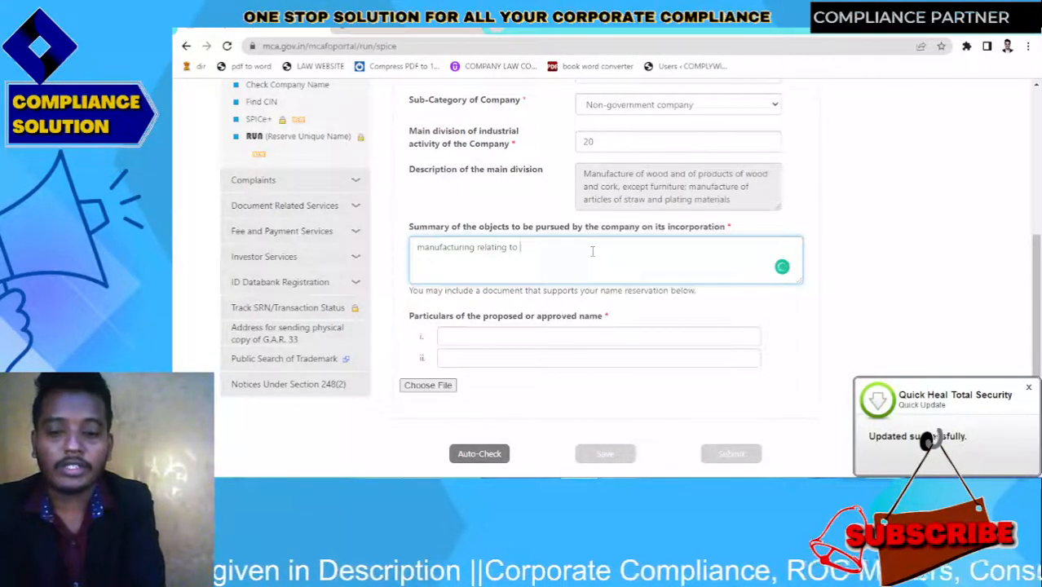
pyautogui.write('dash')
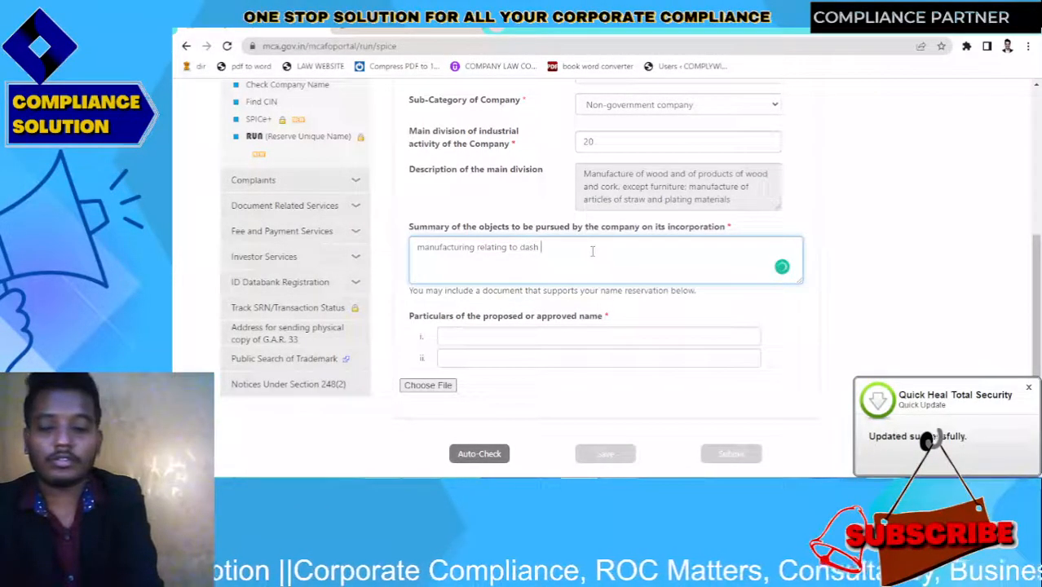
pyautogui.write(' dash dash dash')
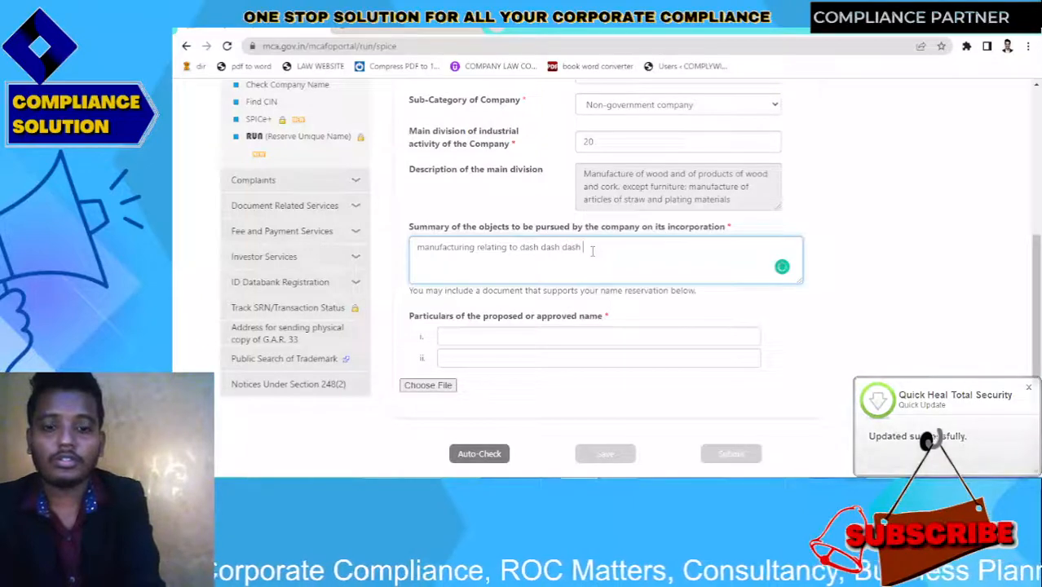
pyautogui.write('...')
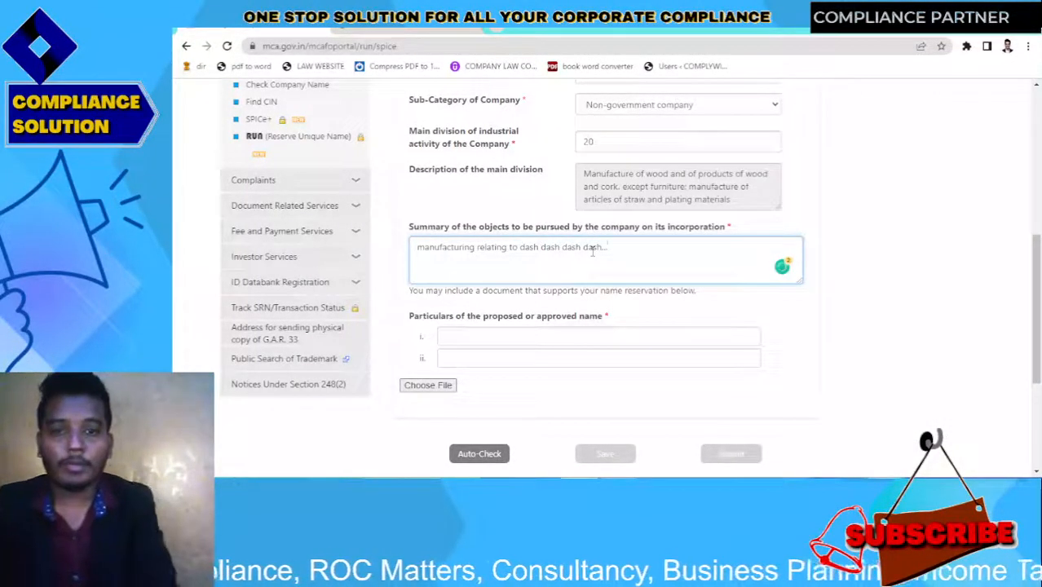
pyautogui.click(813, 328)
pyautogui.scroll(-1, 565, 326)
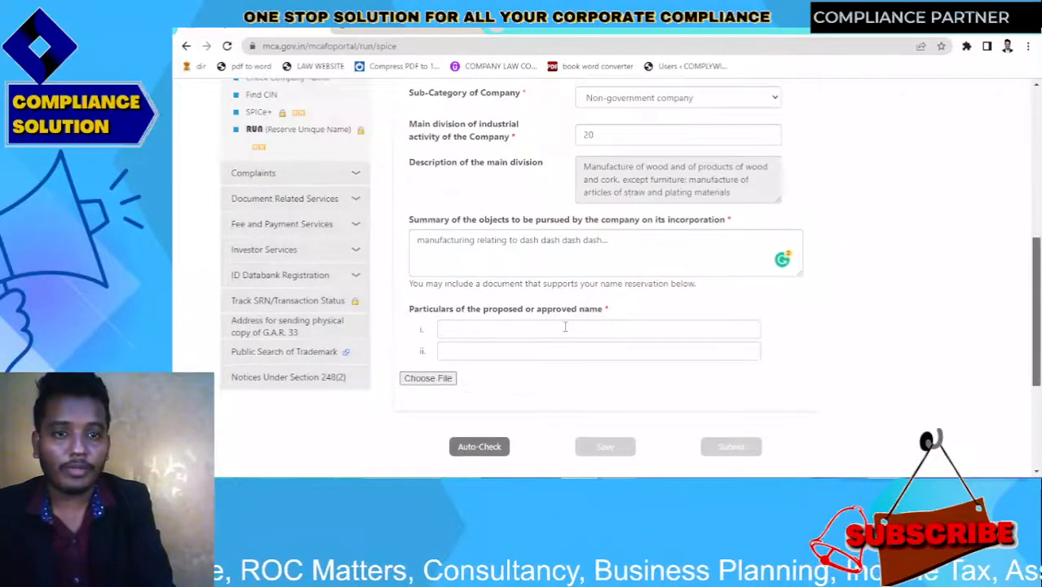
# Enter proposed names ending 'woodworking private limited' and 'woodstone private limited'
pyautogui.click(565, 327)
pyautogui.scroll(-1, 565, 326)
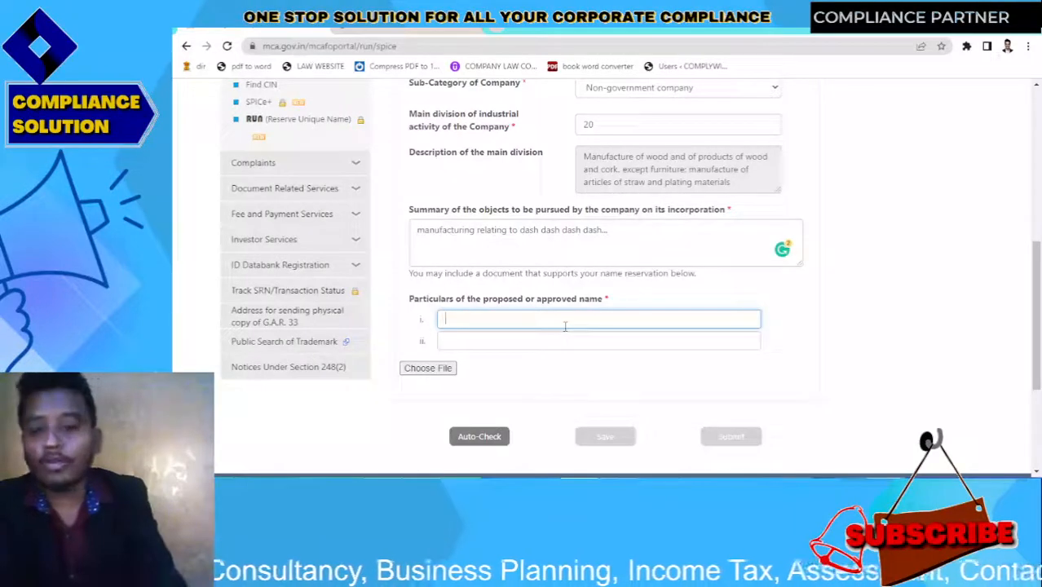
pyautogui.write('sa')
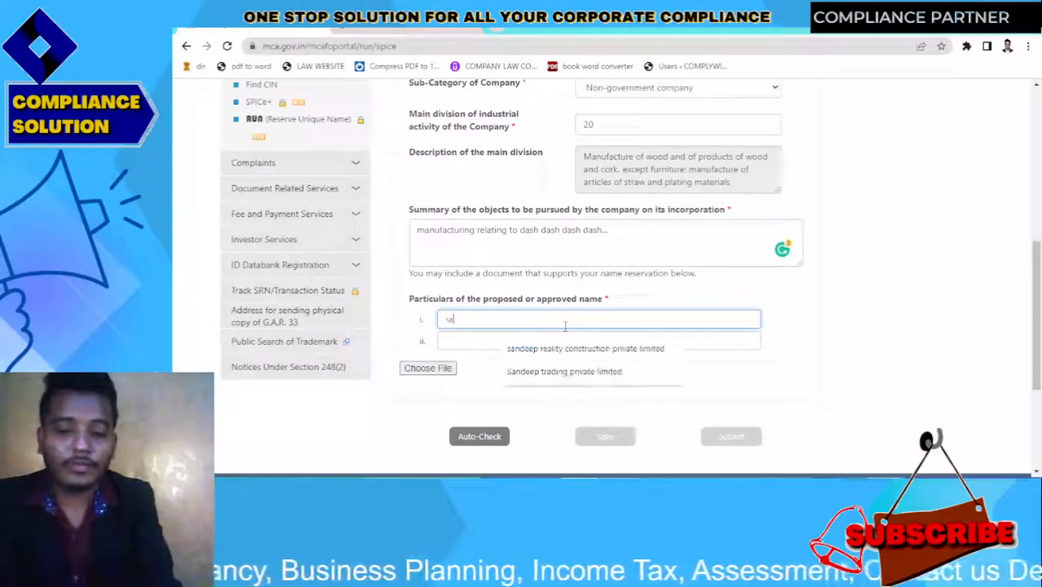
pyautogui.write('ndeep')
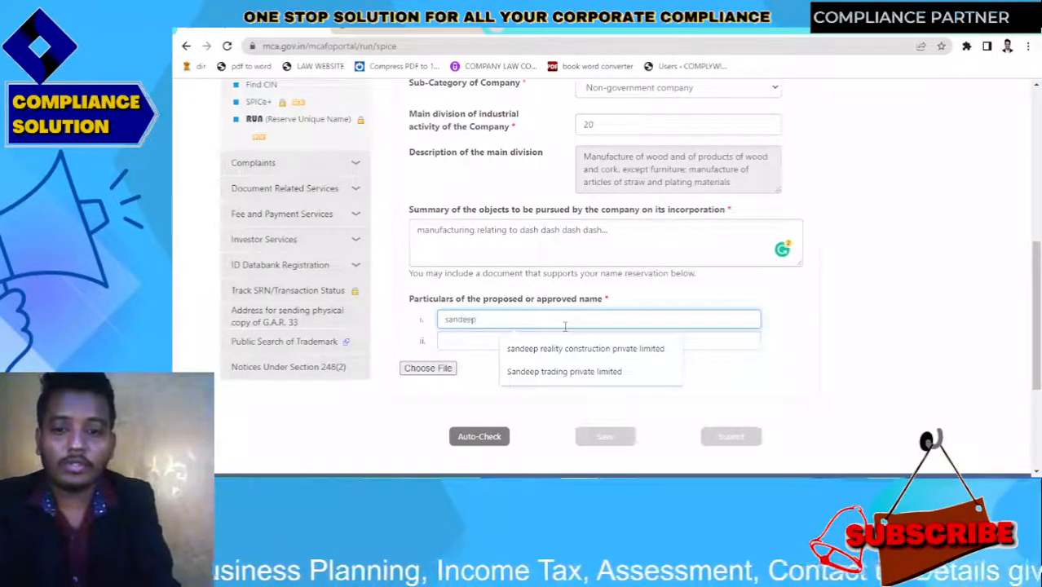
pyautogui.write(' woo')
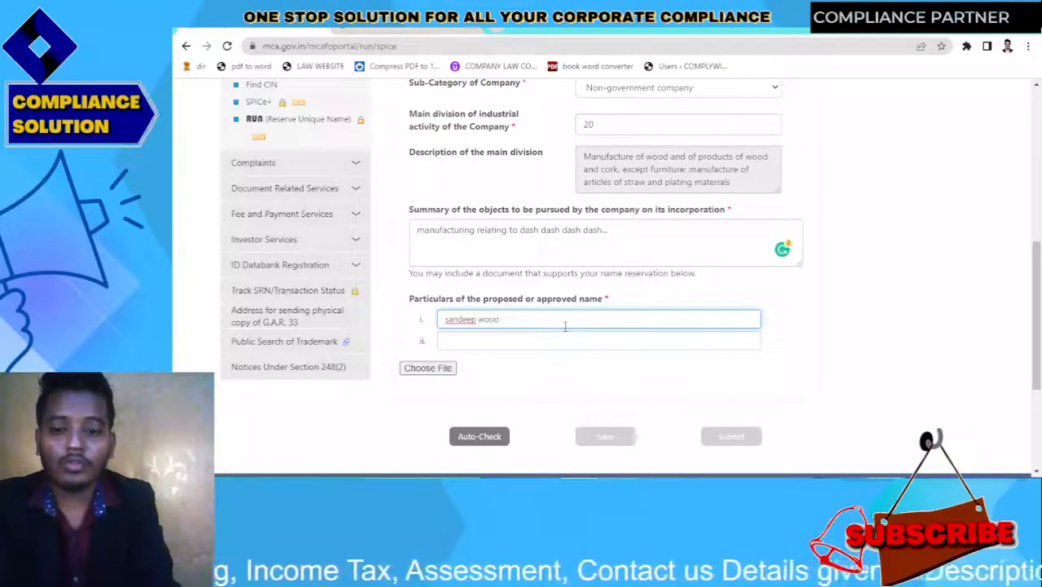
pyautogui.write('dwork')
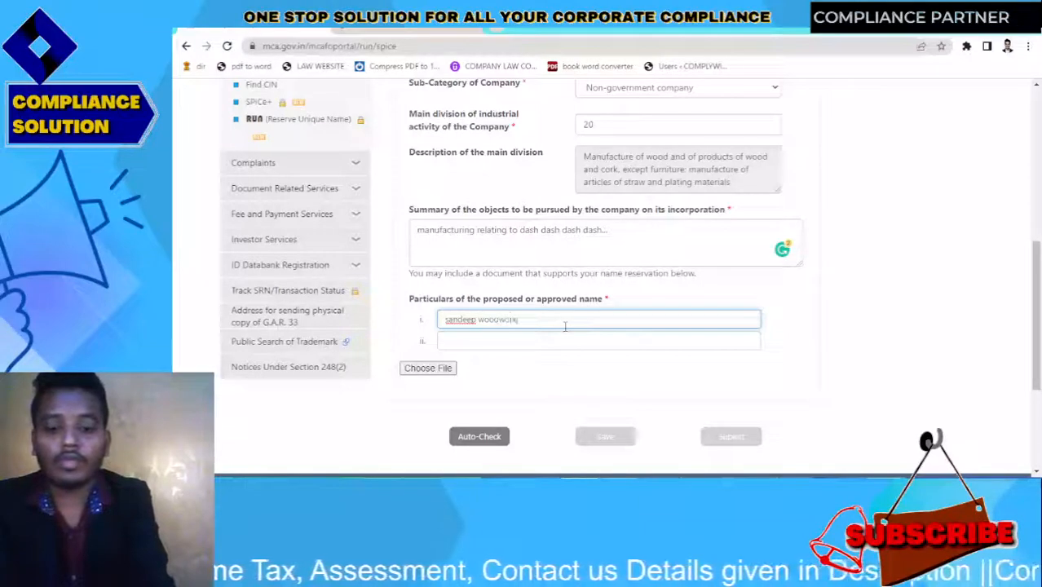
pyautogui.write('ing ')
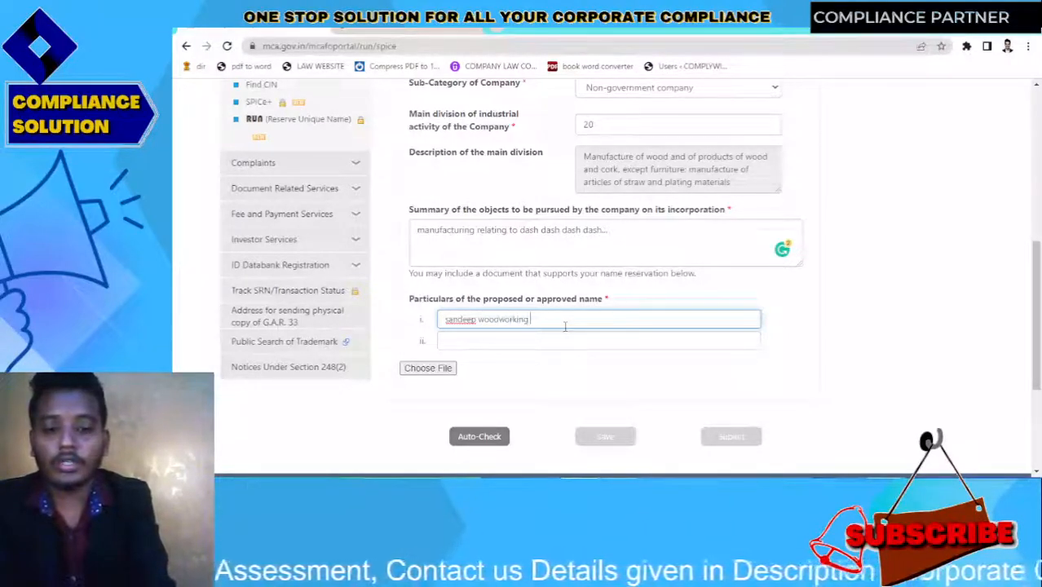
pyautogui.write('prive')
pyautogui.write('te li')
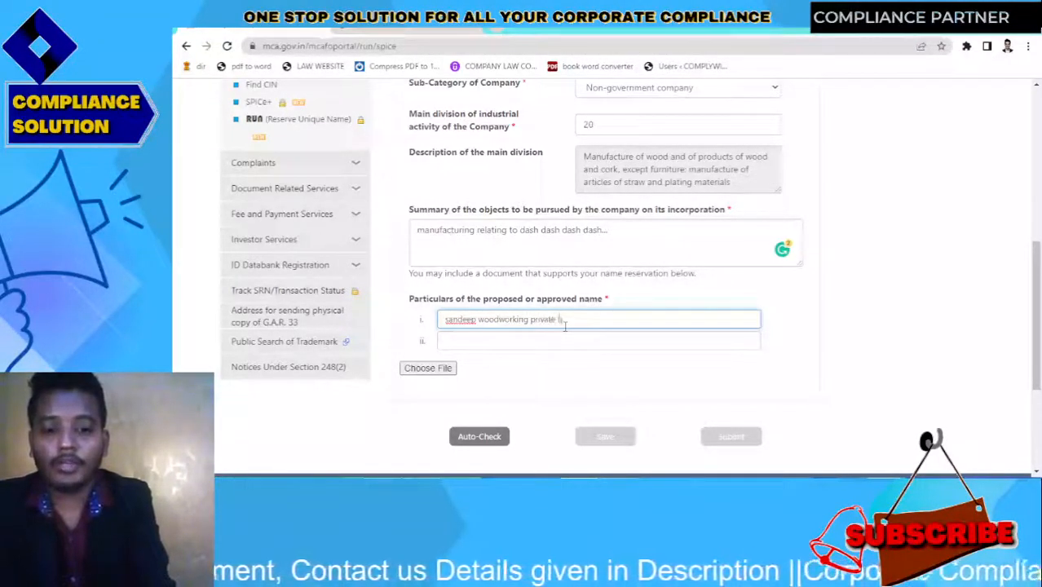
pyautogui.write('mited')
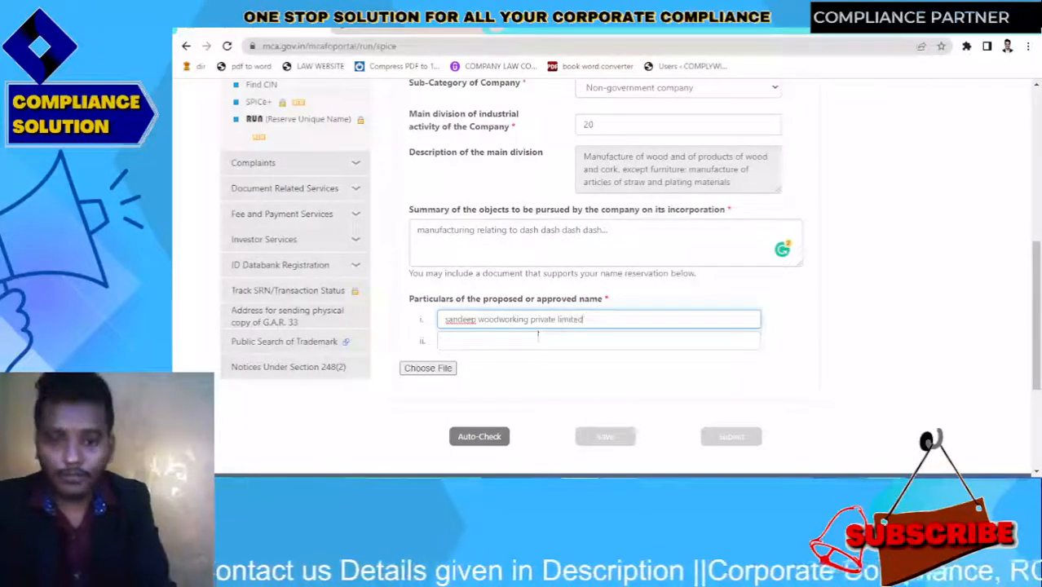
pyautogui.click(521, 341)
pyautogui.write('sand')
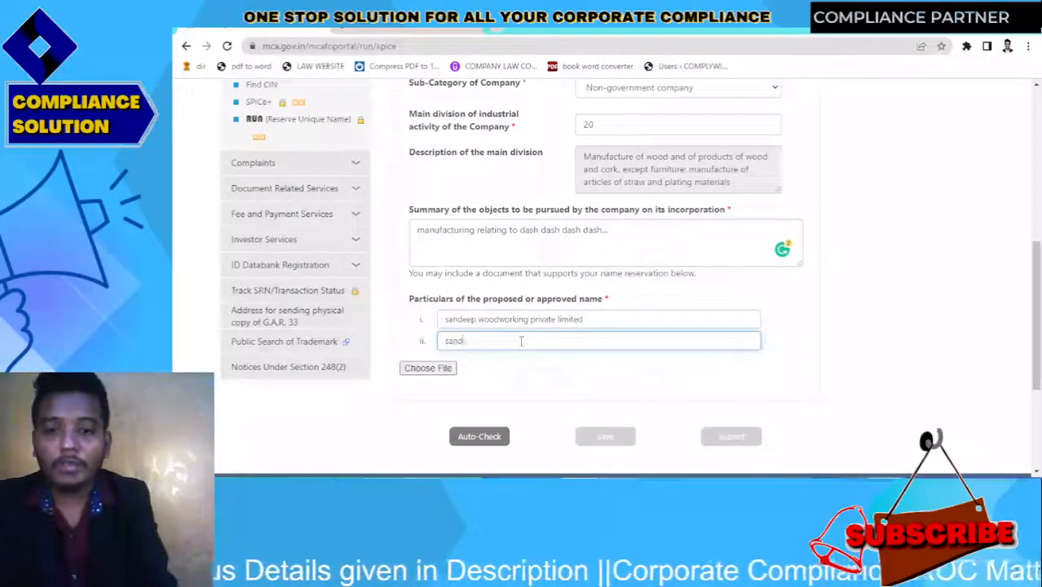
pyautogui.write('eep w')
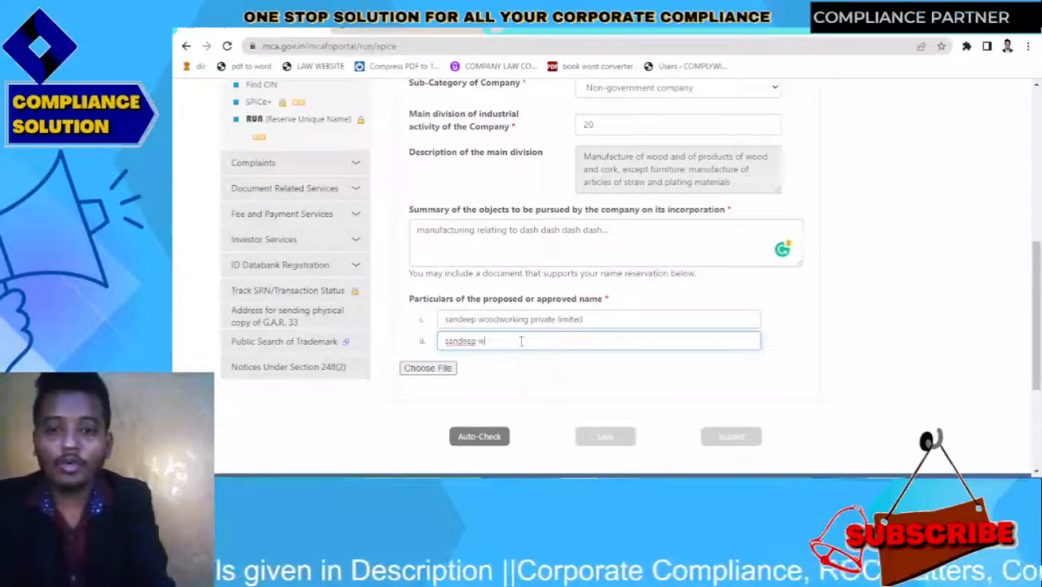
pyautogui.write('ook')
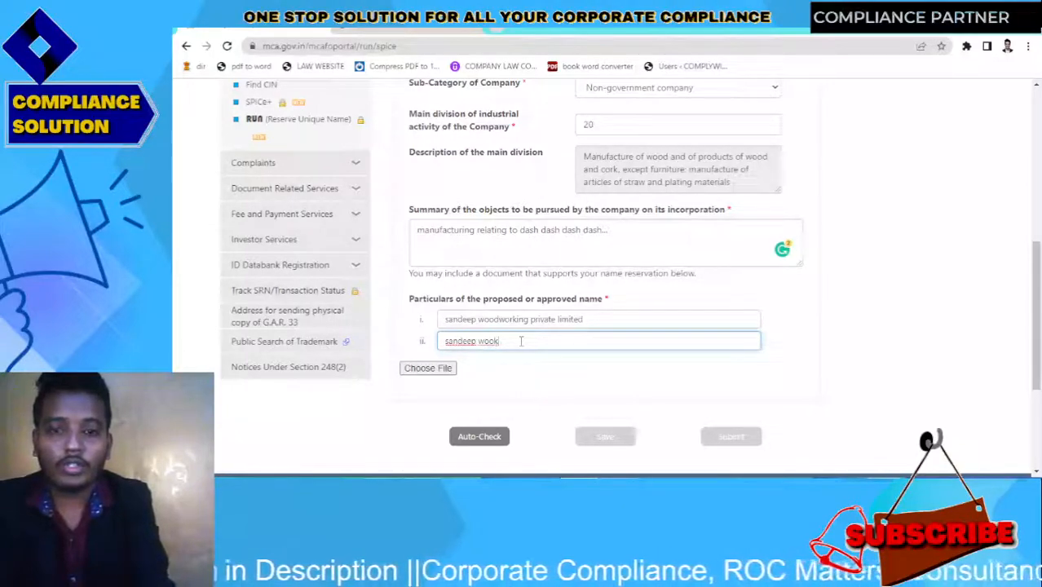
pyautogui.press('BackSpace')
pyautogui.write('d')
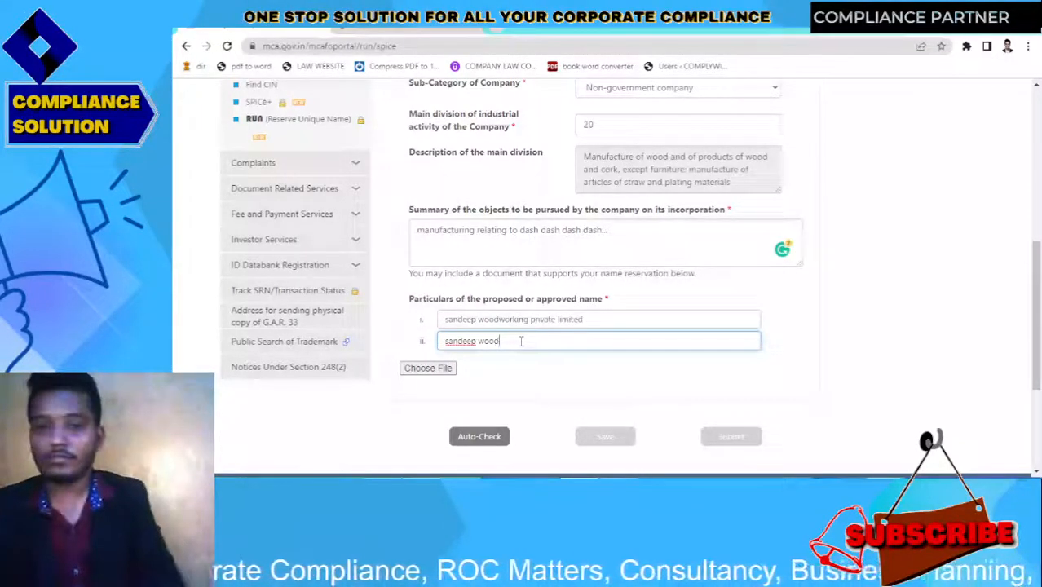
pyautogui.press('BackSpace')
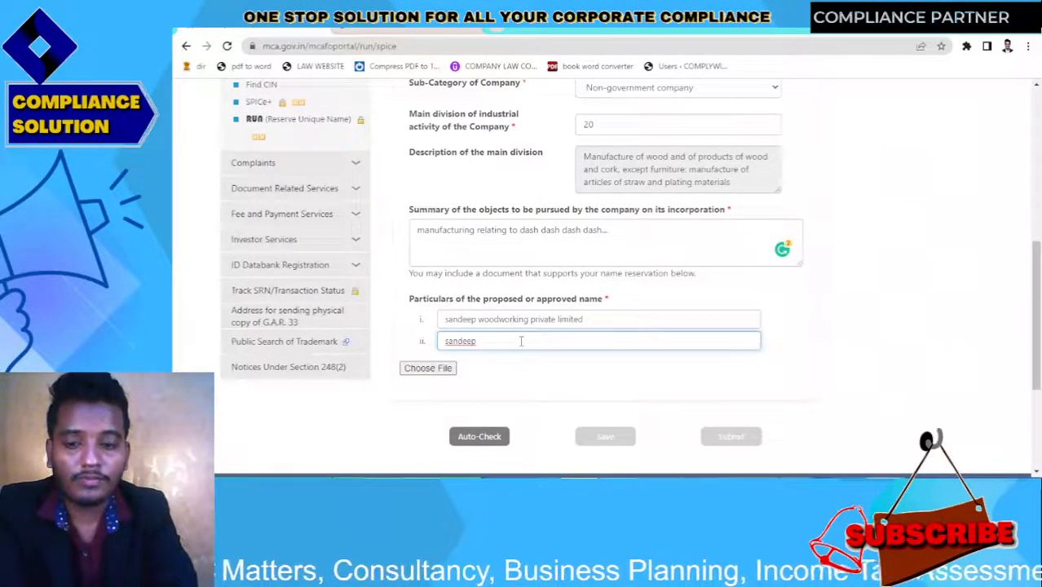
pyautogui.write('oodstone')
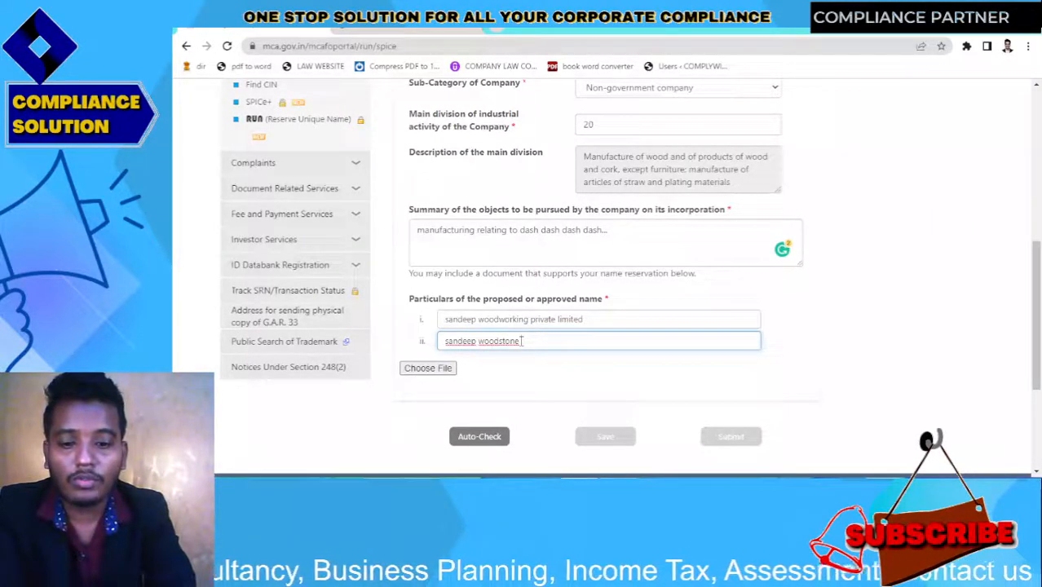
pyautogui.write(' private limited')
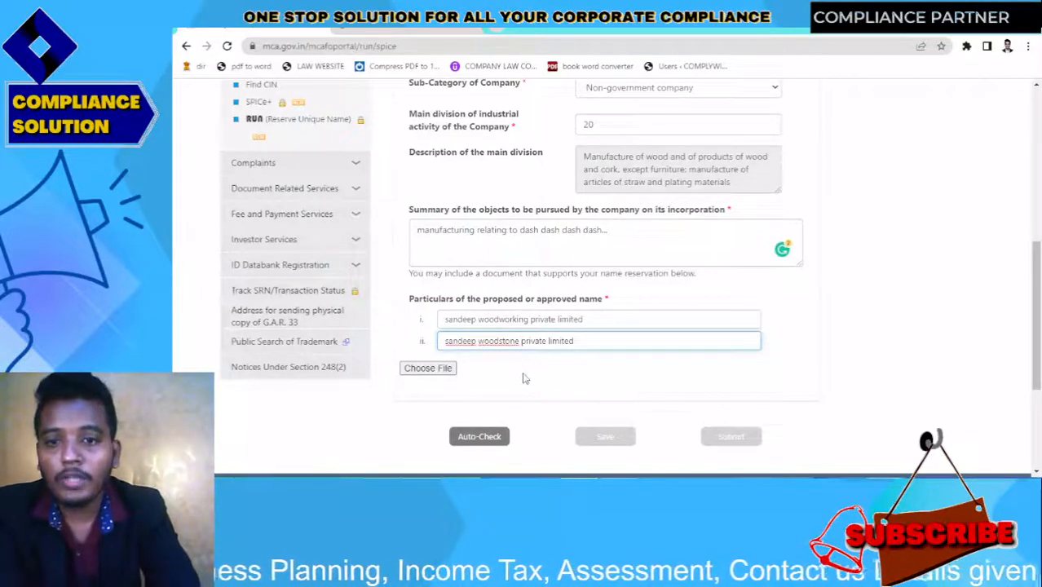
# Open the supporting-document file chooser and cancel it without attaching anything
pyautogui.click(525, 374)
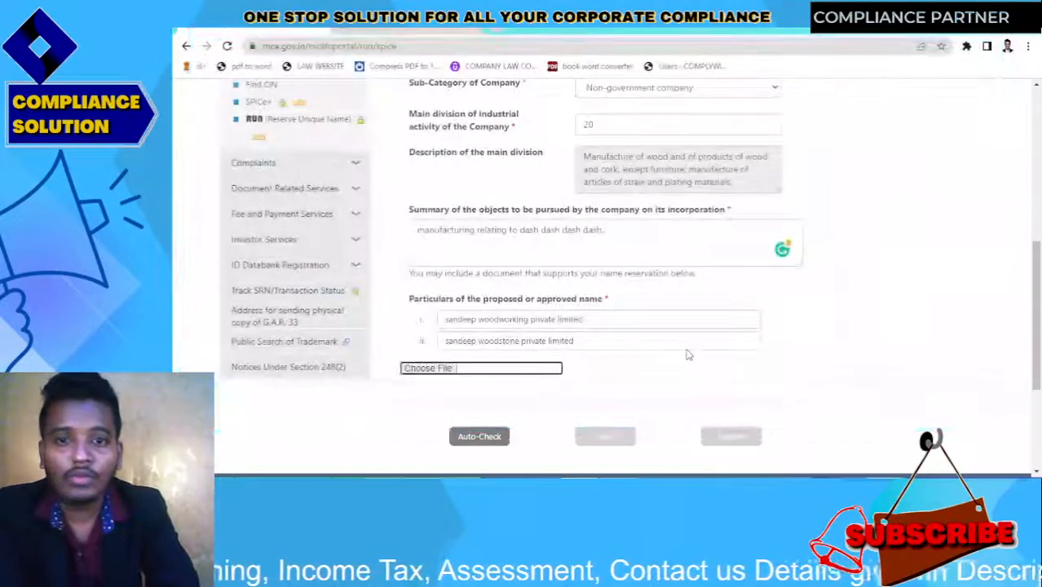
pyautogui.click(490, 441)
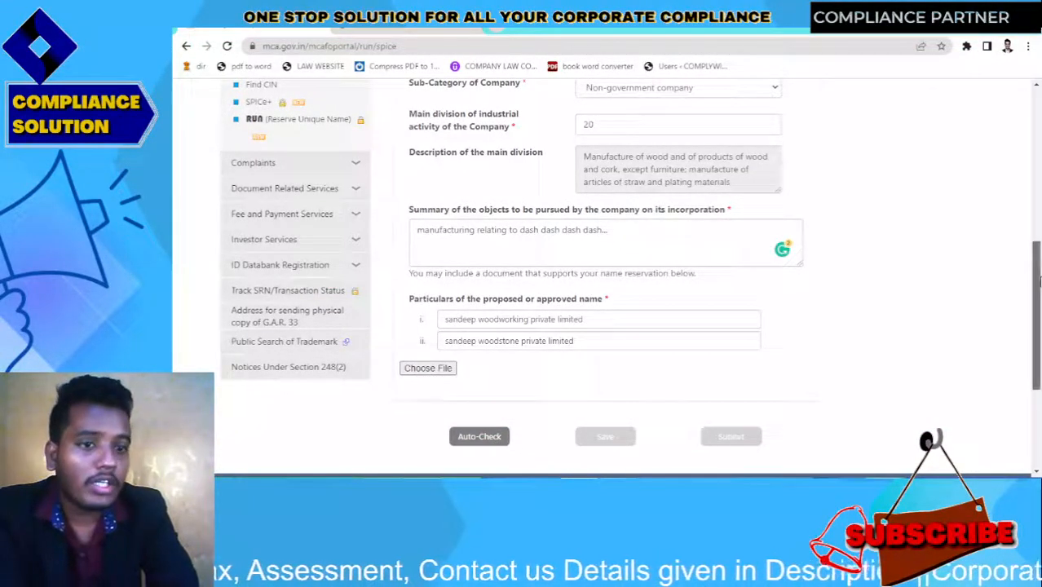
pyautogui.moveTo(1037, 280); pyautogui.dragTo(1039, 325)
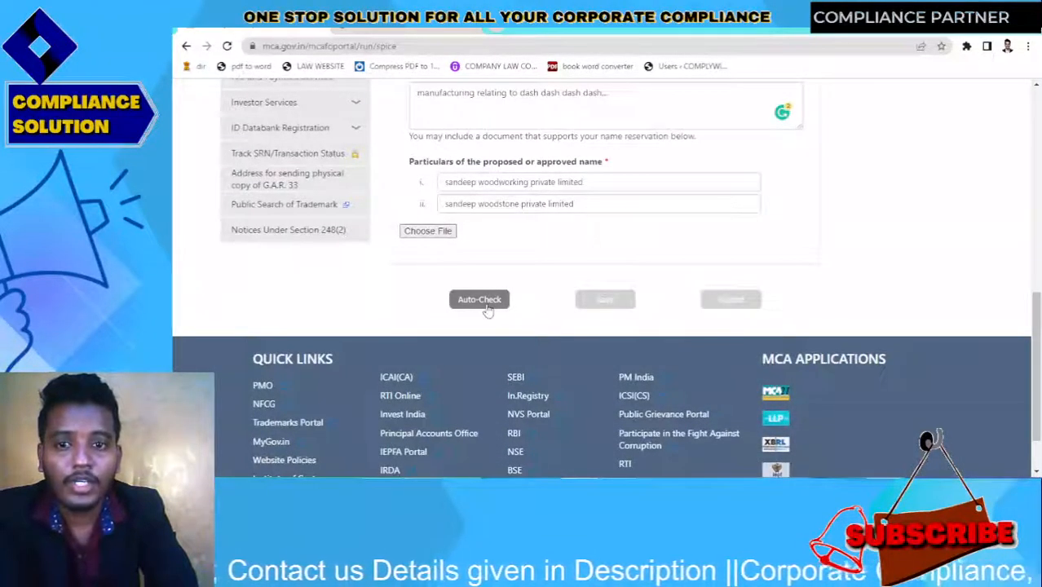
# Scroll up and highlight the notice saying the proposed names match no existing registered names
pyautogui.moveTo(1036, 319); pyautogui.dragTo(1034, 189)
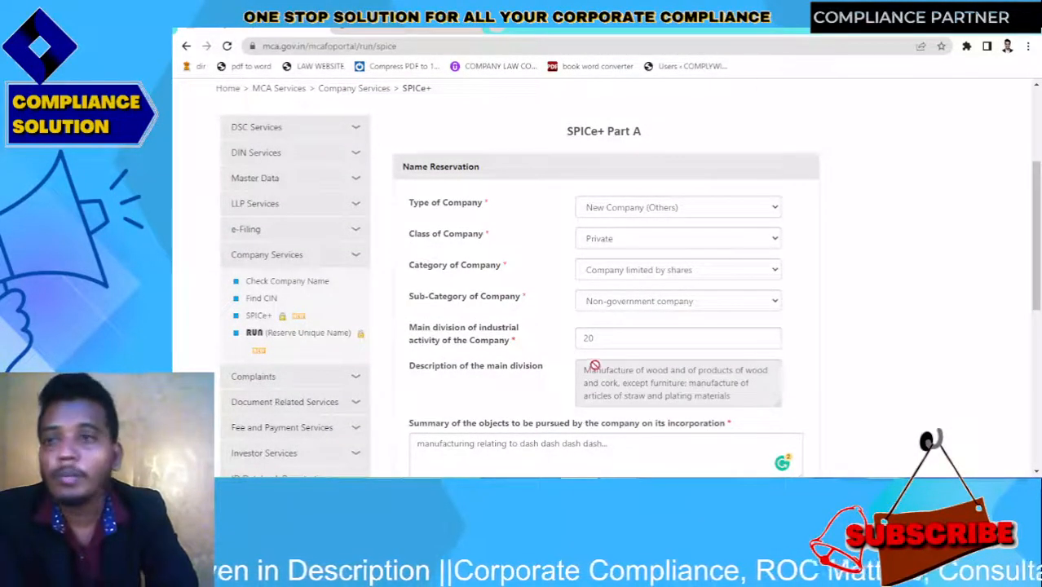
pyautogui.moveTo(1036, 237); pyautogui.dragTo(1038, 162)
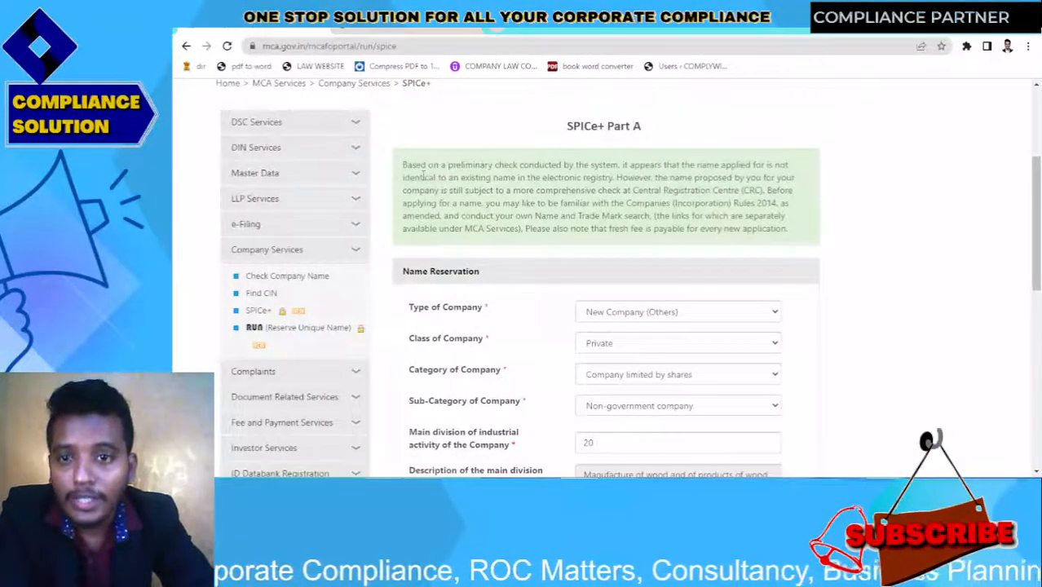
pyautogui.moveTo(407, 165); pyautogui.dragTo(794, 230)
pyautogui.click(826, 240)
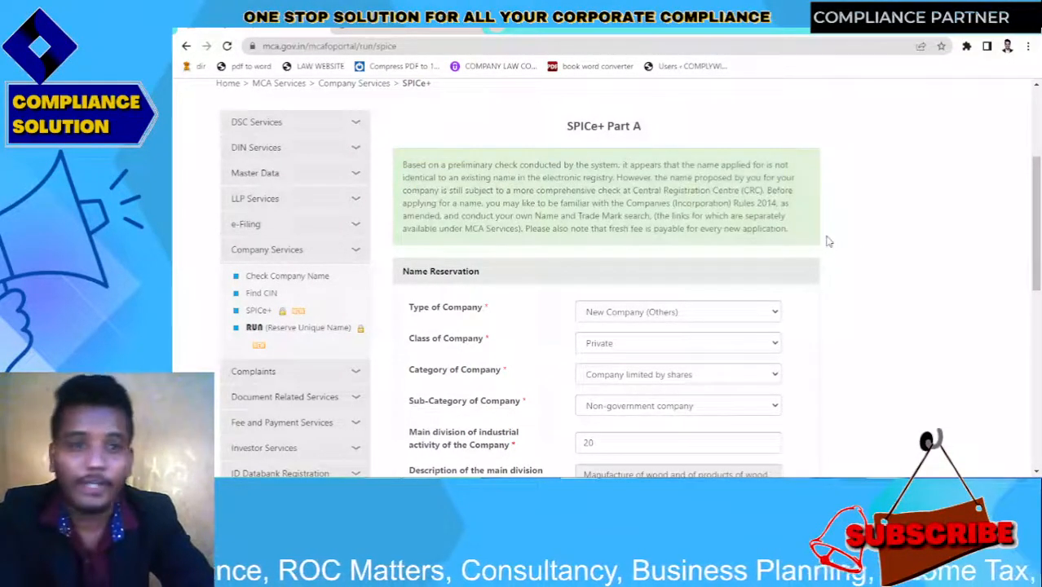
pyautogui.moveTo(1037, 285); pyautogui.dragTo(1039, 325)
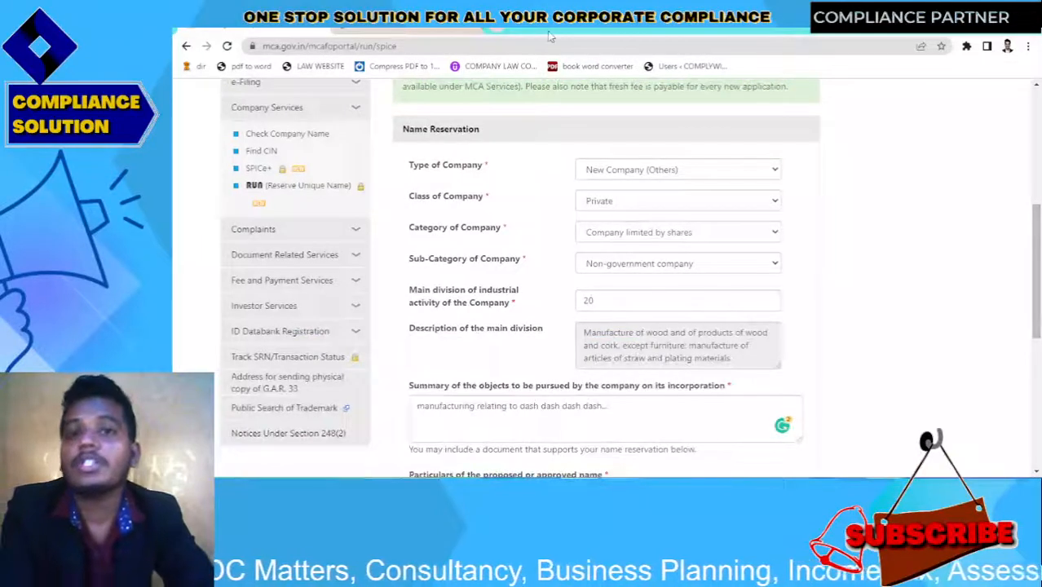
# Load mca.gov.in in a new tab and open Public Search of Trademark from MCA Services
pyautogui.click(500, 41)
pyautogui.write('m')
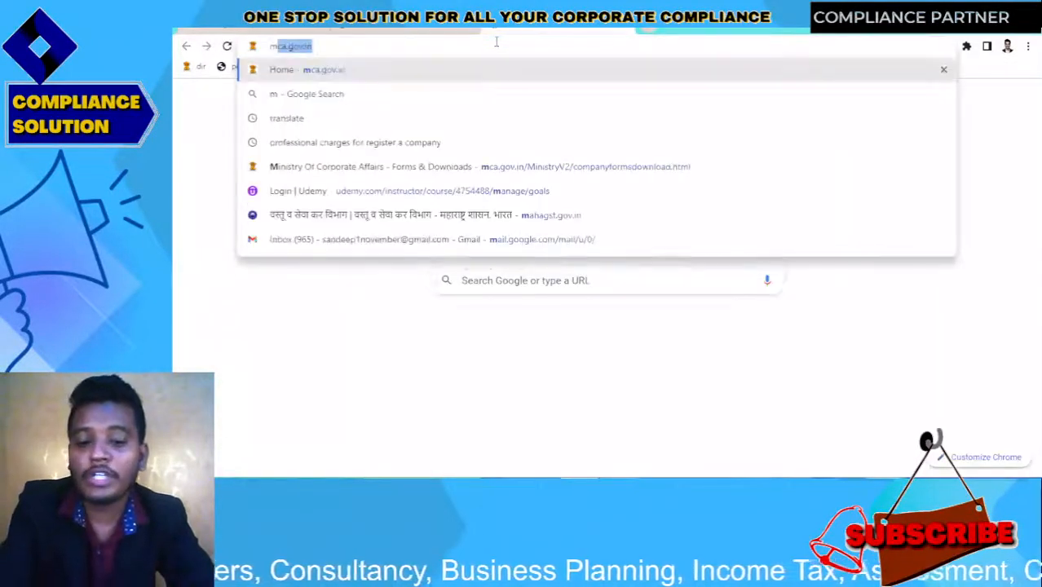
pyautogui.press('Return')
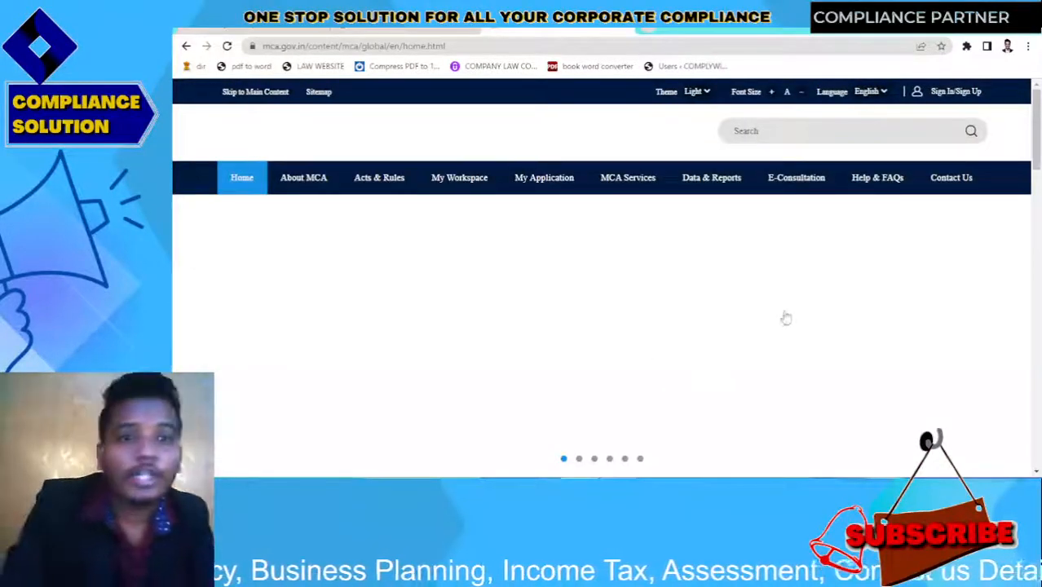
pyautogui.scroll(-2, 1036, 159)
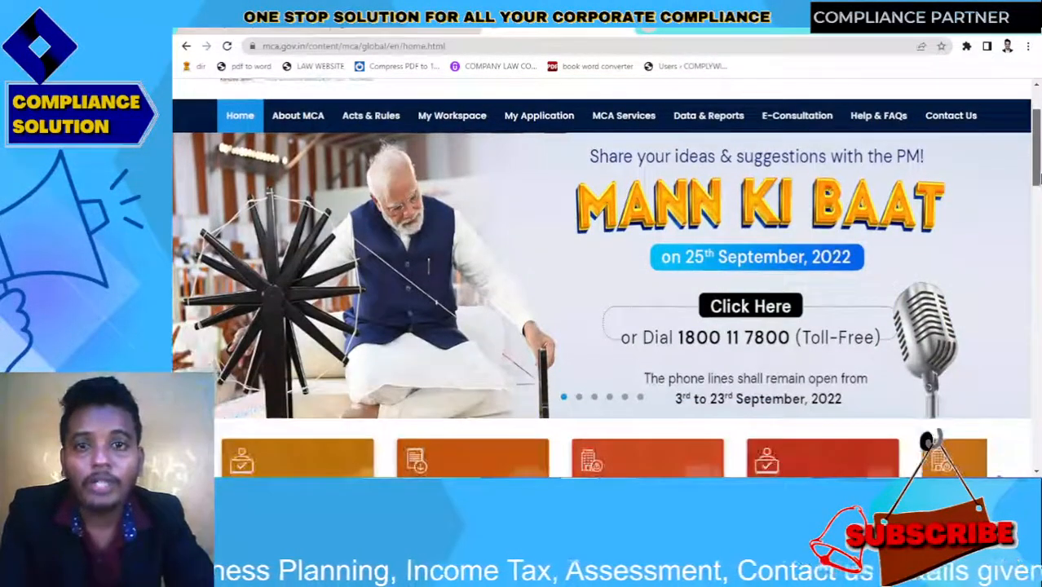
pyautogui.moveTo(619, 114)
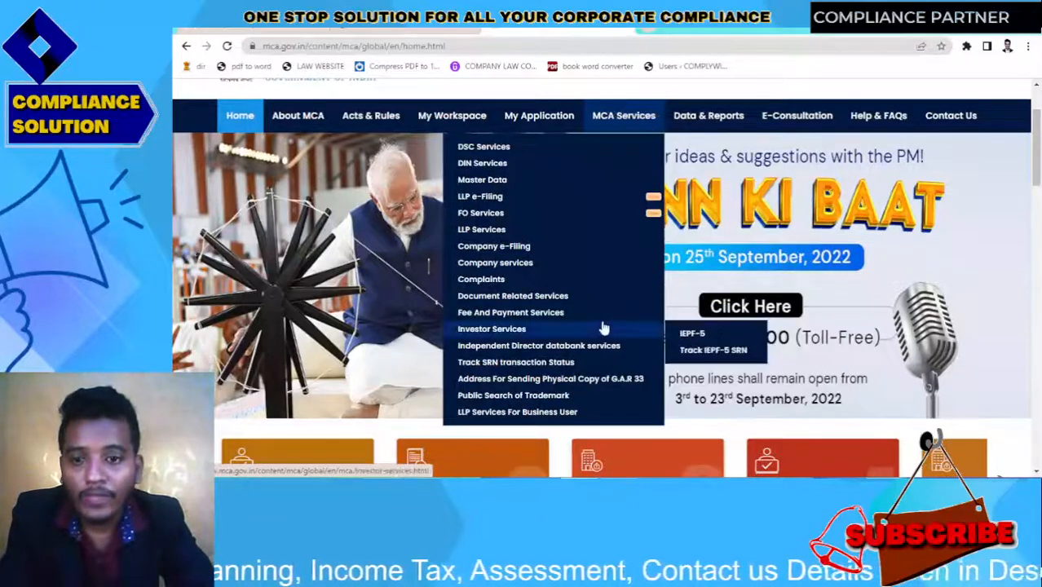
pyautogui.click(573, 404)
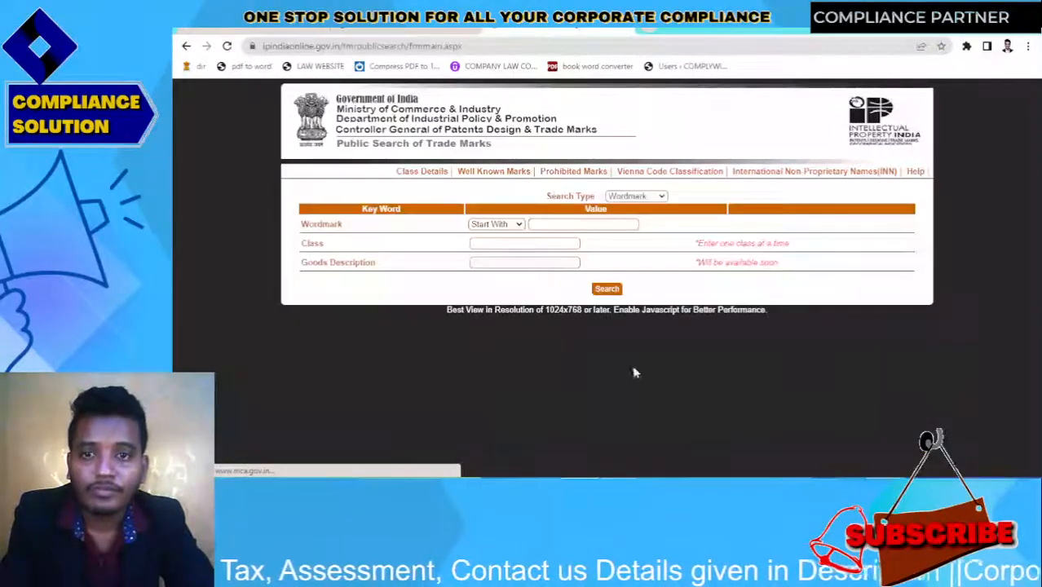
# Set the wordmark search to Contains 'sandeep' with trademark class 20
pyautogui.click(512, 226)
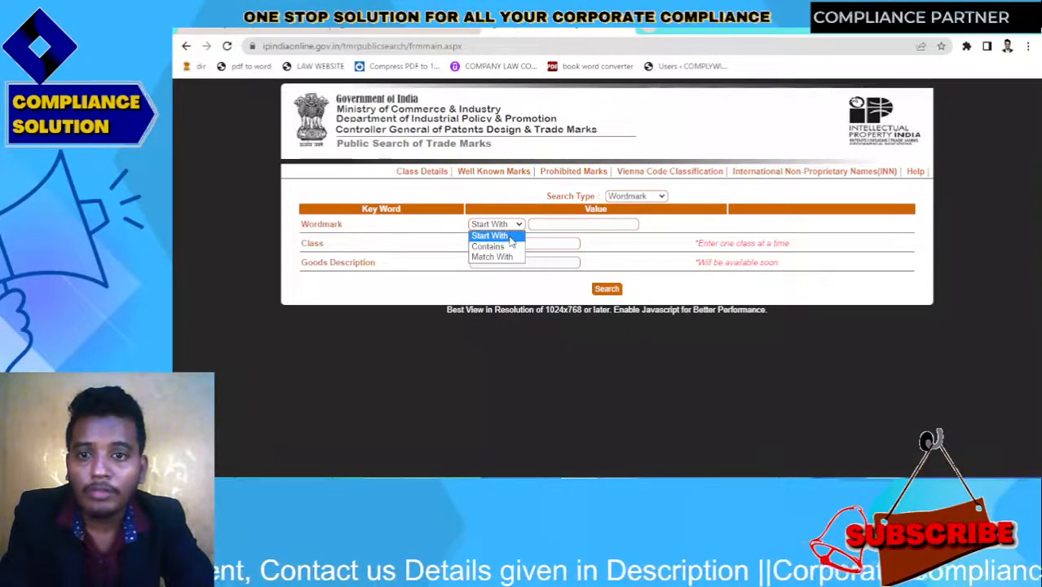
pyautogui.click(493, 246)
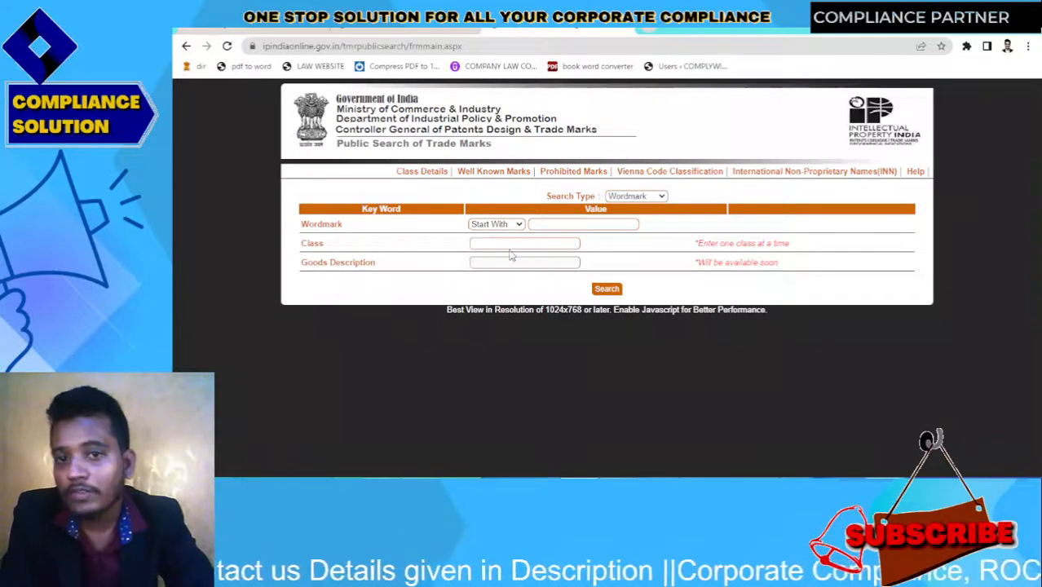
pyautogui.click(562, 222)
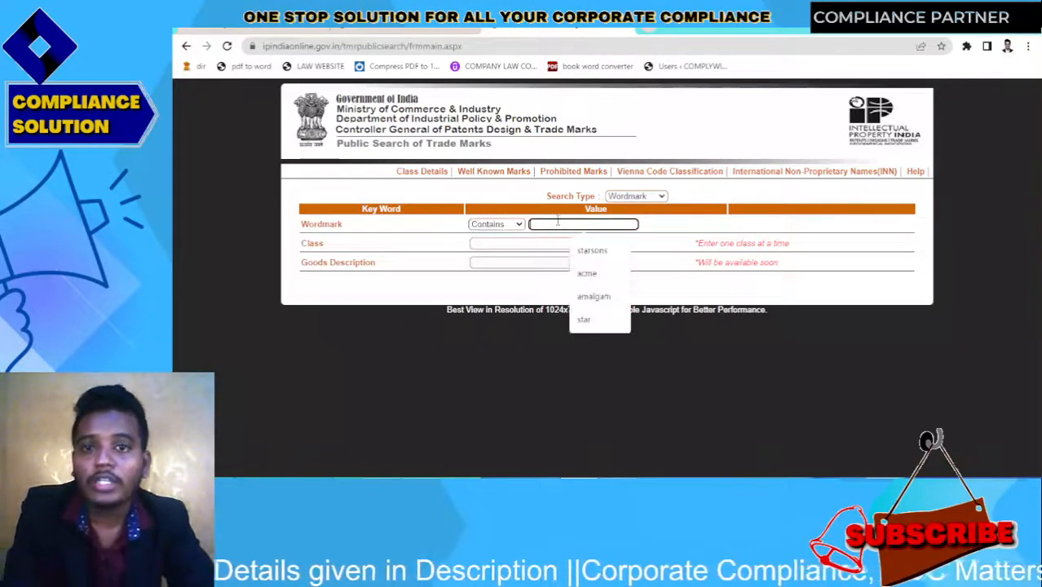
pyautogui.write('sandeep')
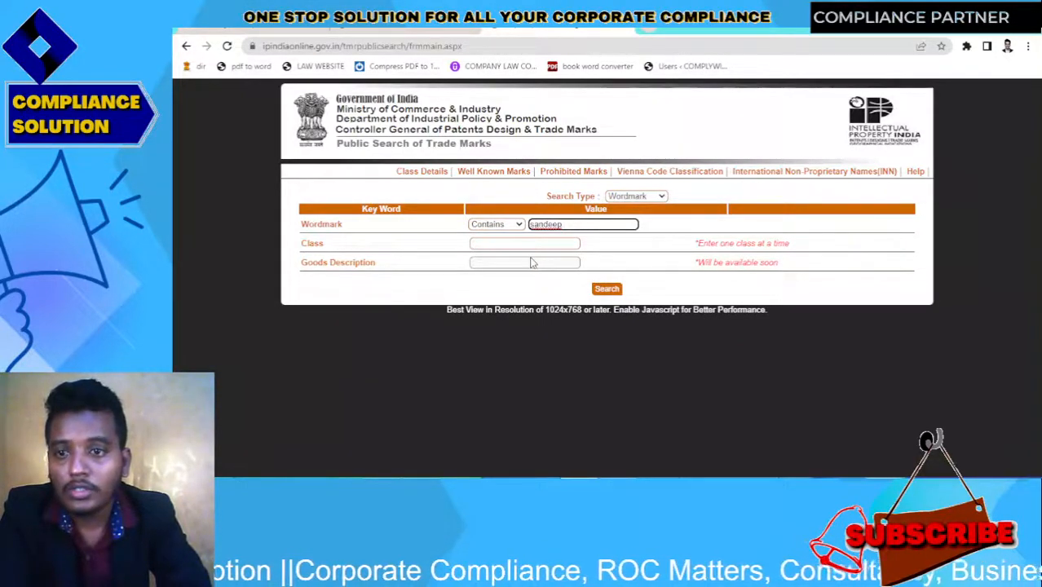
pyautogui.click(533, 243)
pyautogui.write('20')
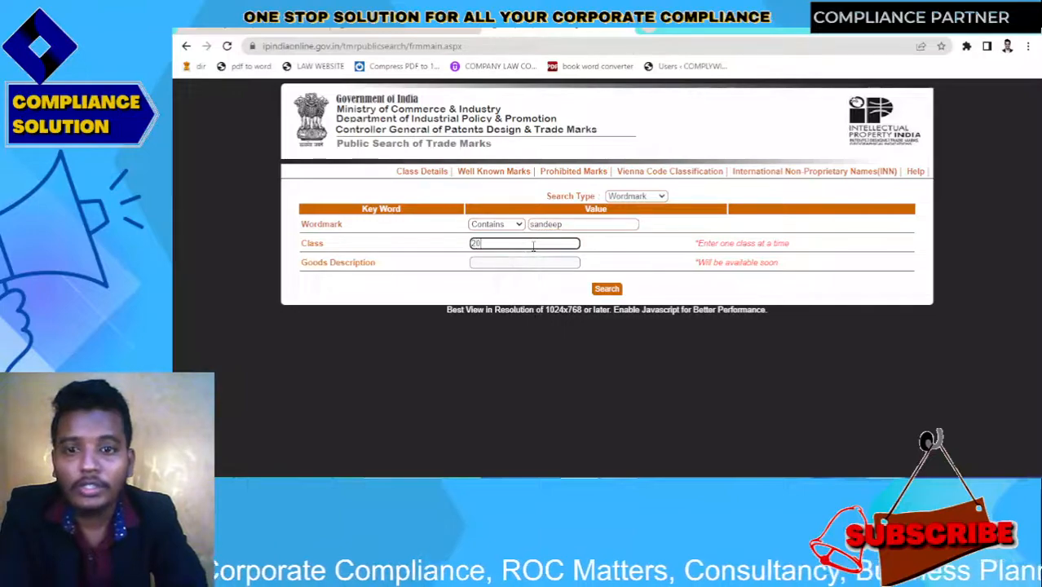
pyautogui.click(527, 288)
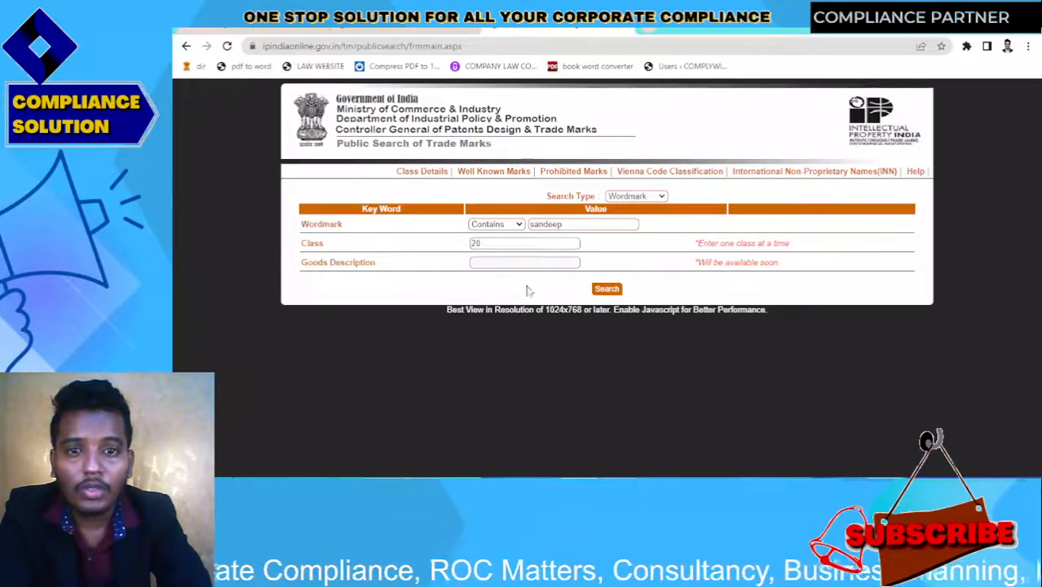
pyautogui.click(606, 290)
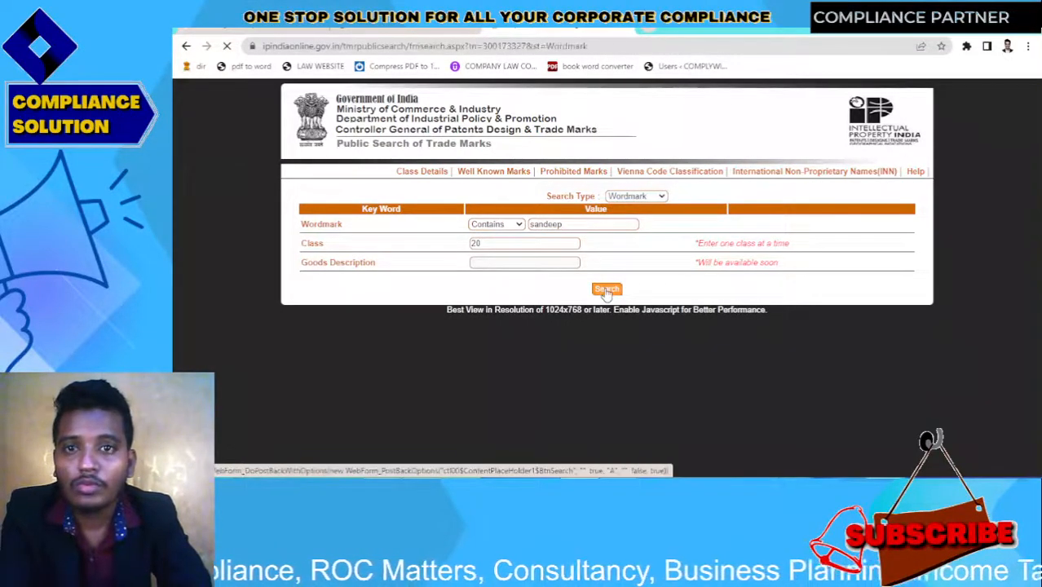
pyautogui.scroll(-2, 1038, 228)
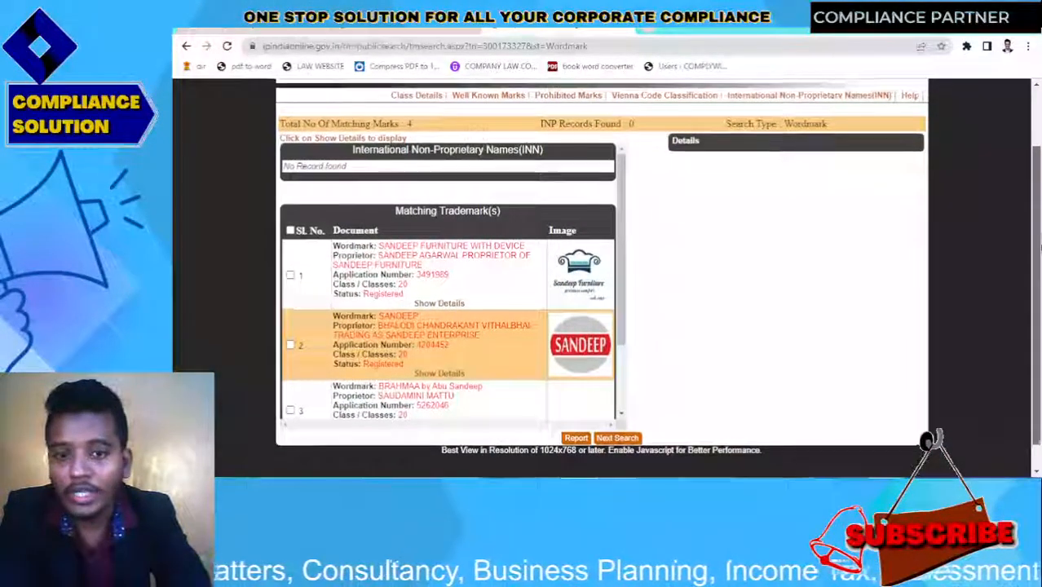
pyautogui.scroll(1, 977, 192)
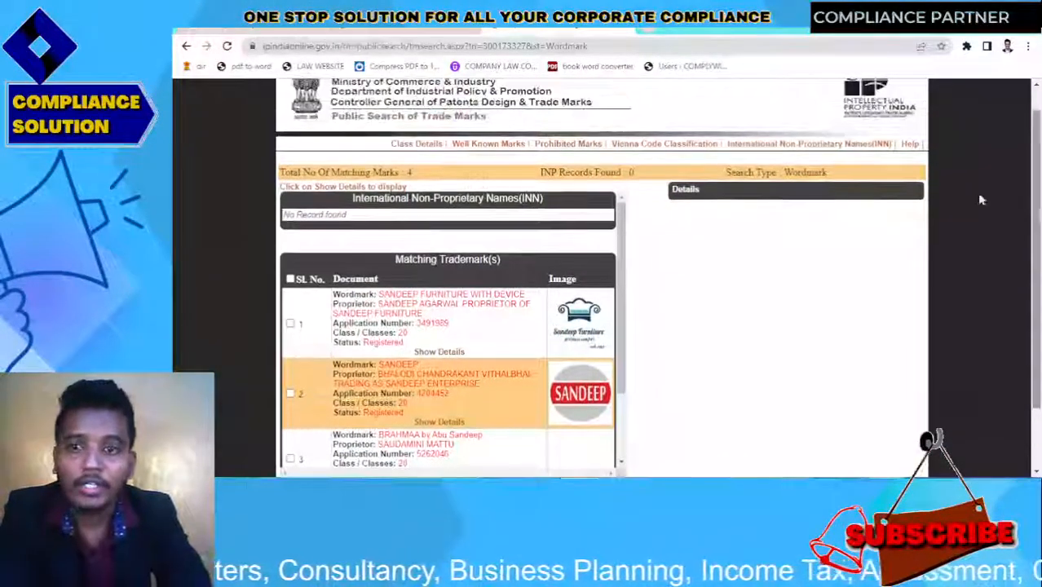
pyautogui.moveTo(355, 222); pyautogui.dragTo(252, 226)
pyautogui.click(396, 233)
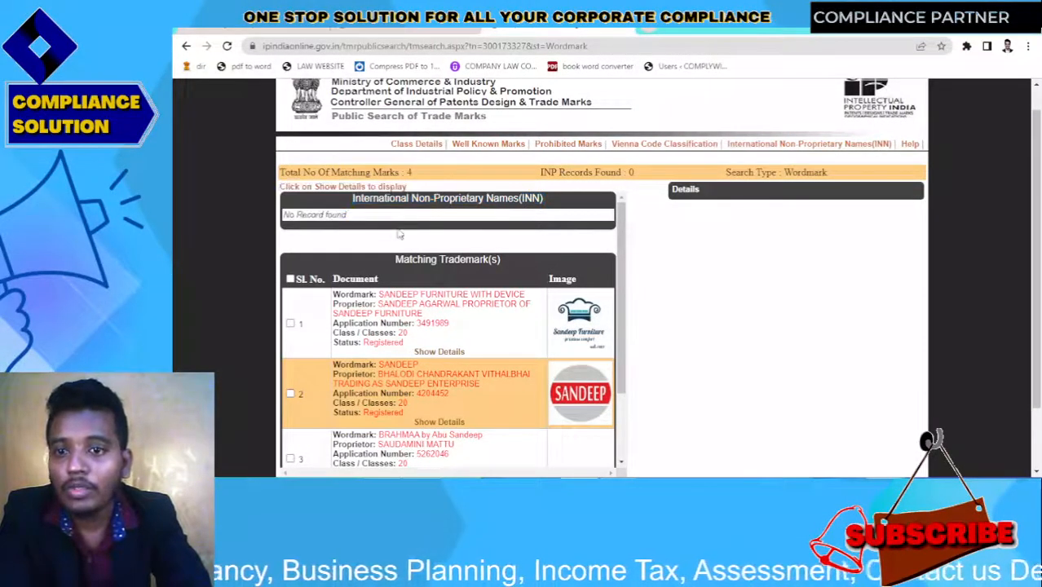
pyautogui.scroll(1, 1038, 286)
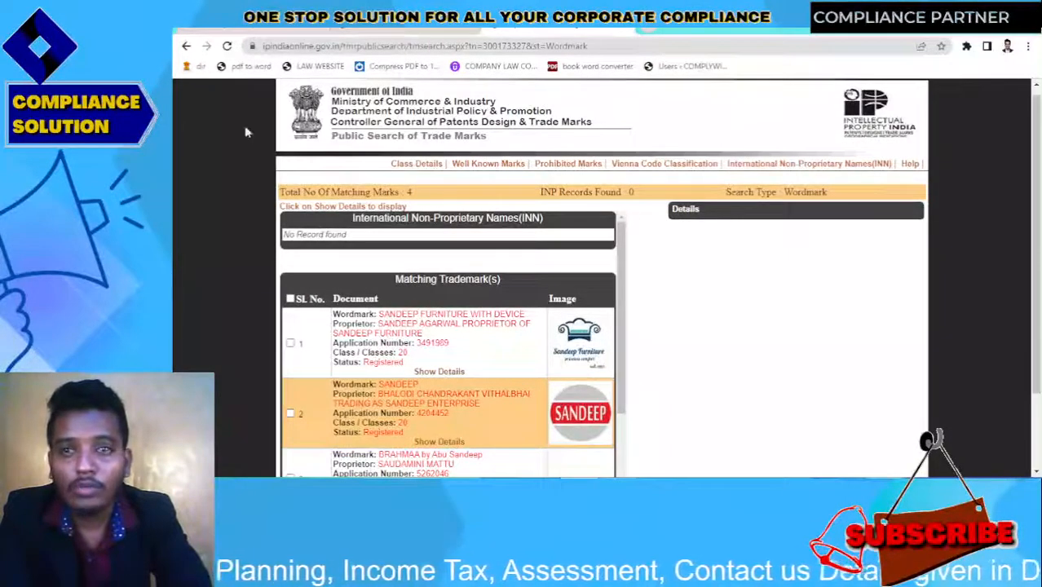
pyautogui.click(186, 46)
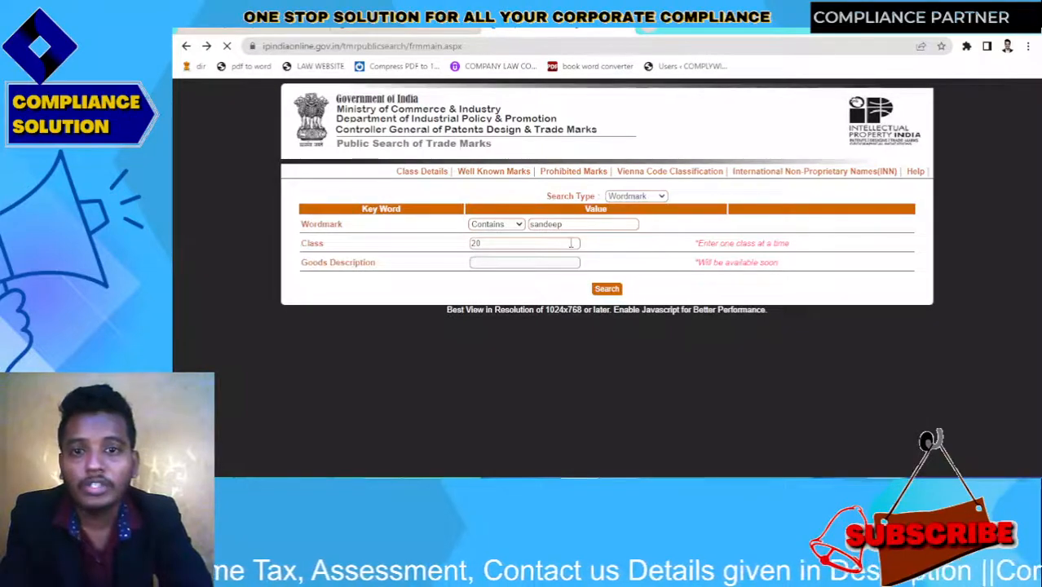
# Search class 20 for 'sandeep woodworking', confirm zero trademark matches, and return to the MCA tab
pyautogui.click(576, 227)
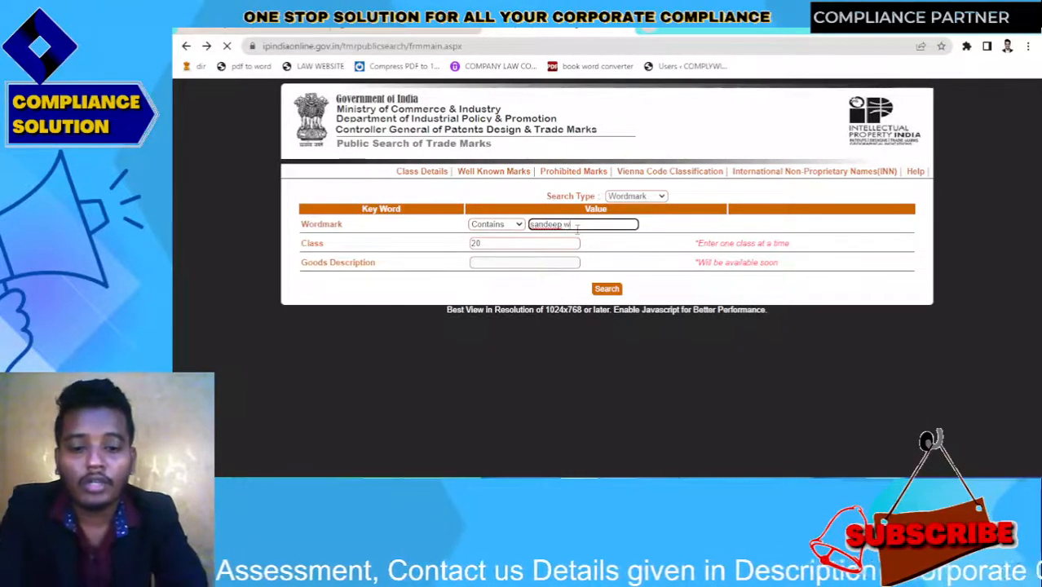
pyautogui.press('Return')
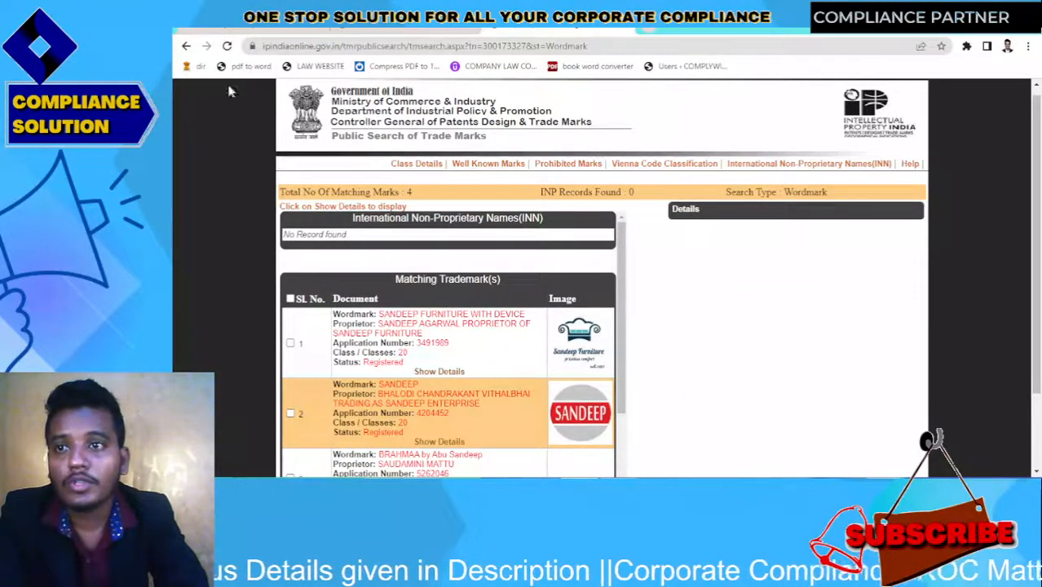
pyautogui.click(186, 46)
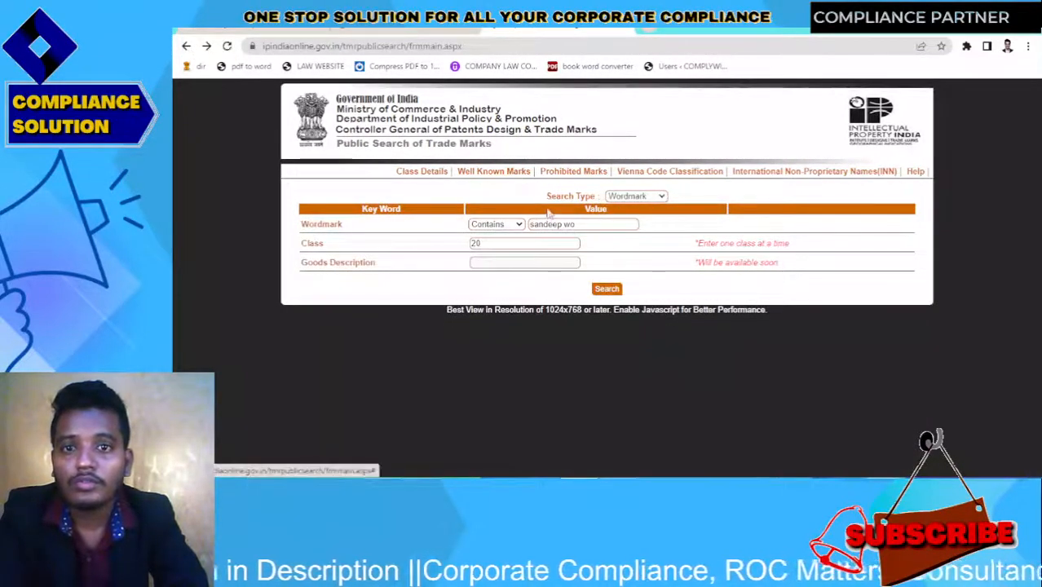
pyautogui.click(587, 224)
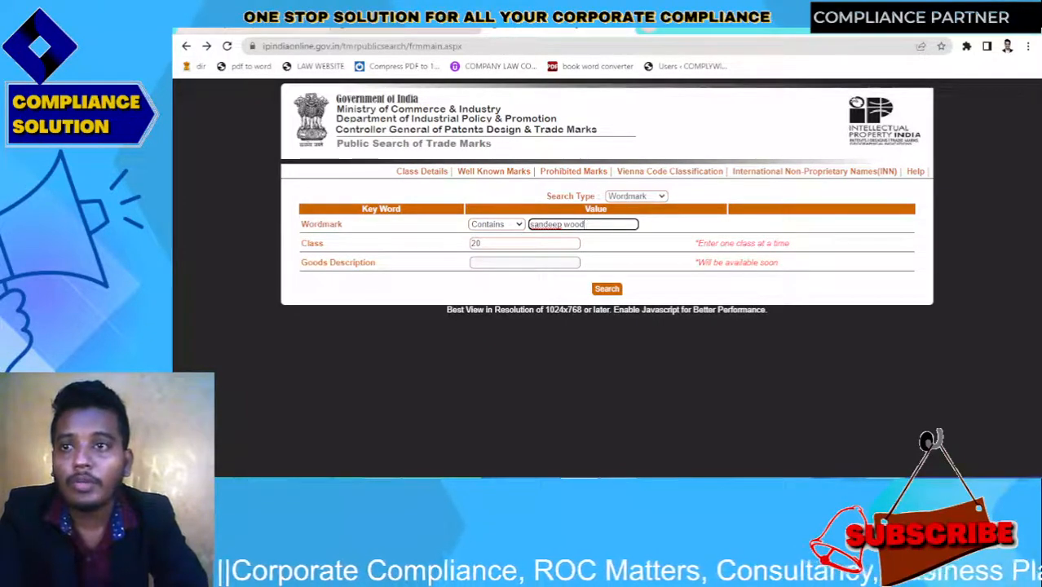
pyautogui.click(282, 30)
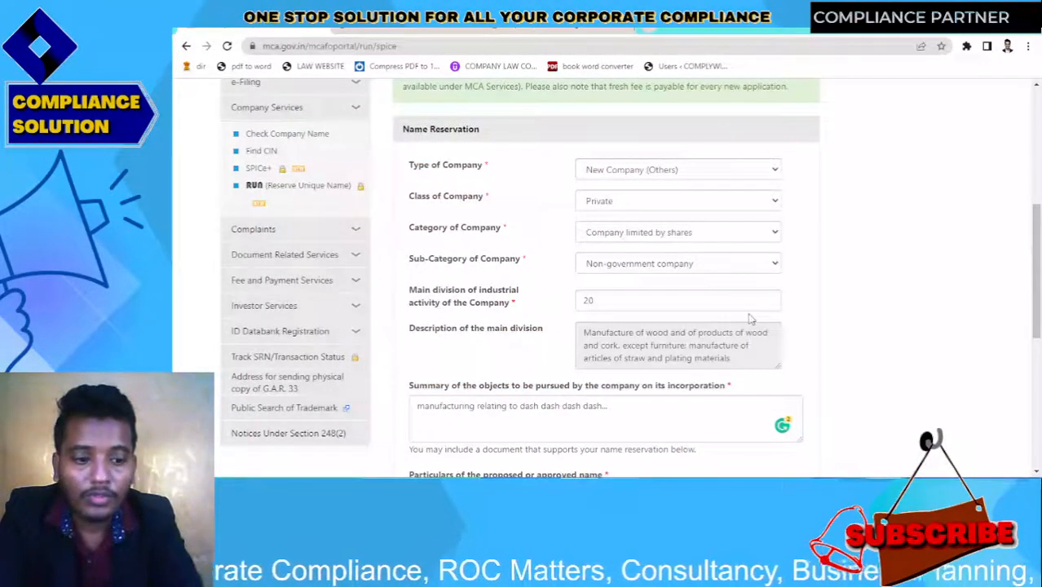
pyautogui.scroll(-5, 750, 316)
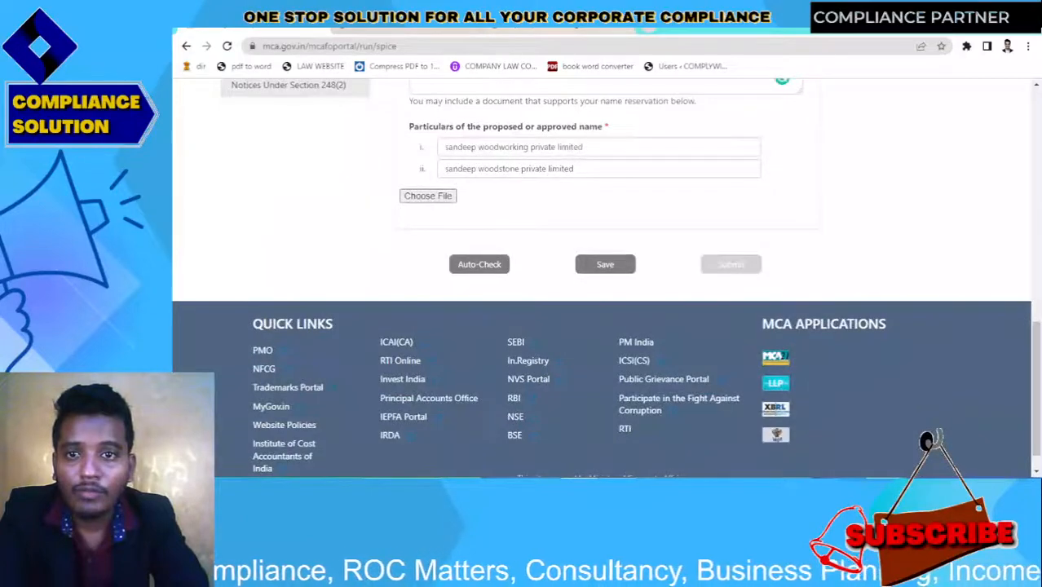
pyautogui.click(556, 31)
pyautogui.write('woodwor')
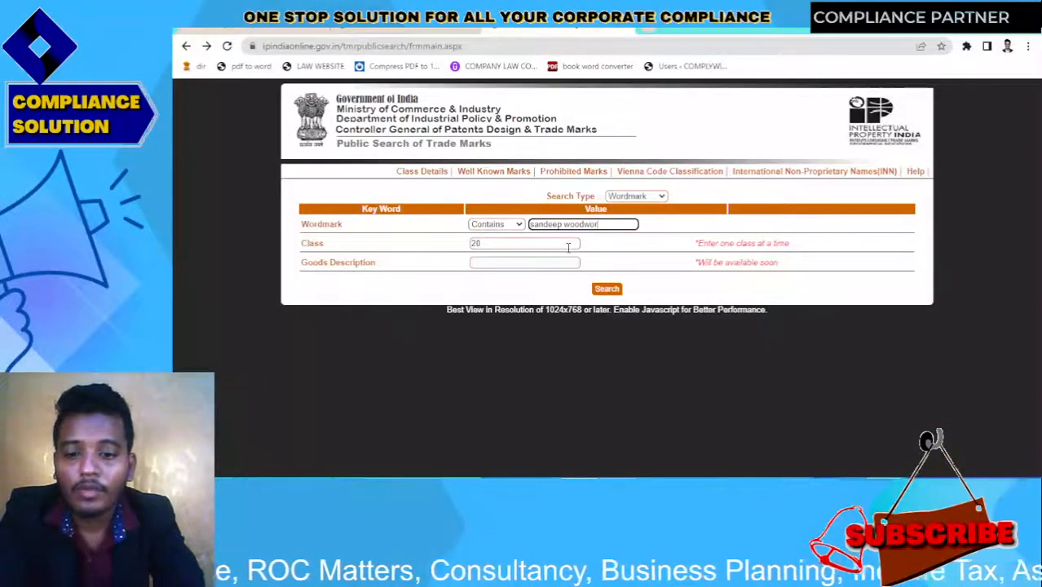
pyautogui.write('king')
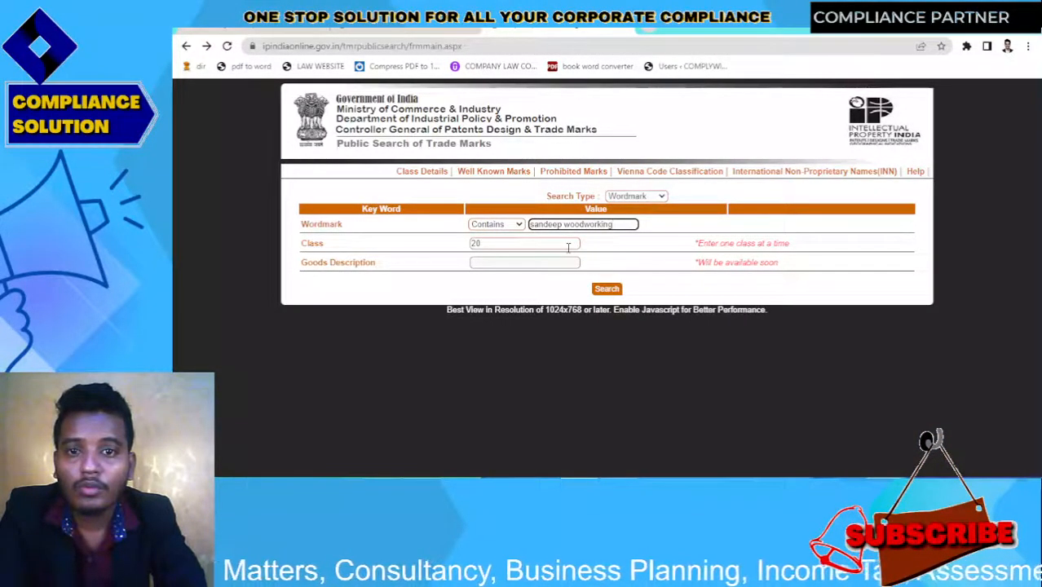
pyautogui.click(606, 289)
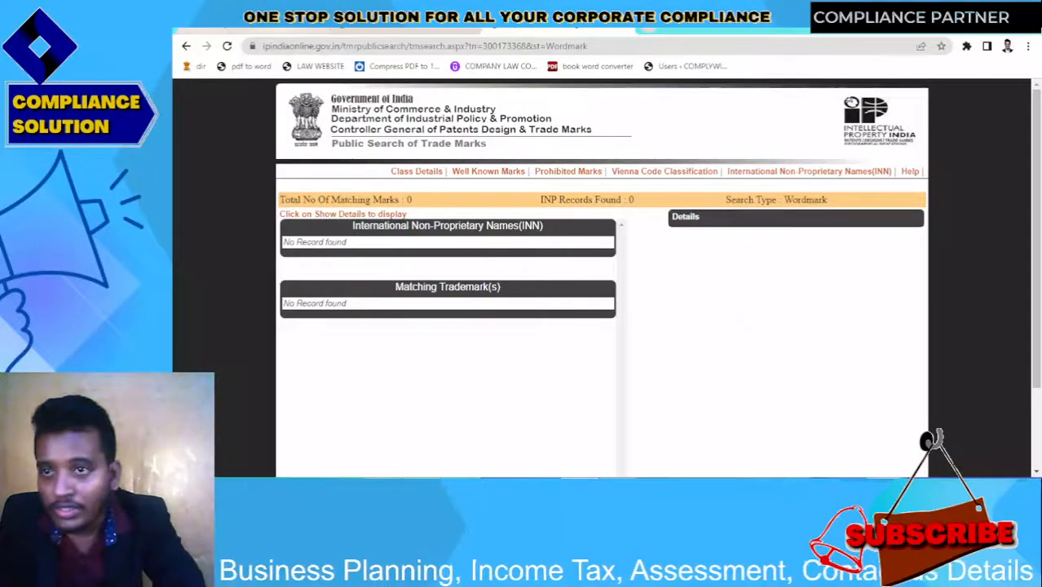
pyautogui.click(316, 31)
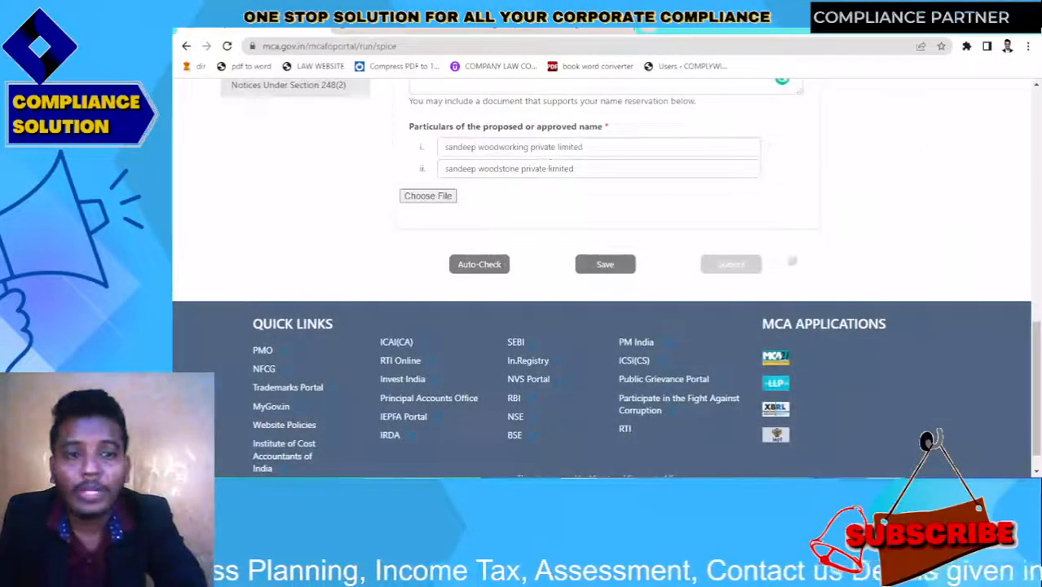
# Save the SPICe+ Part A name details and submit them to raise the Confirmation Alert
pyautogui.moveTo(1040, 376); pyautogui.dragTo(1040, 430)
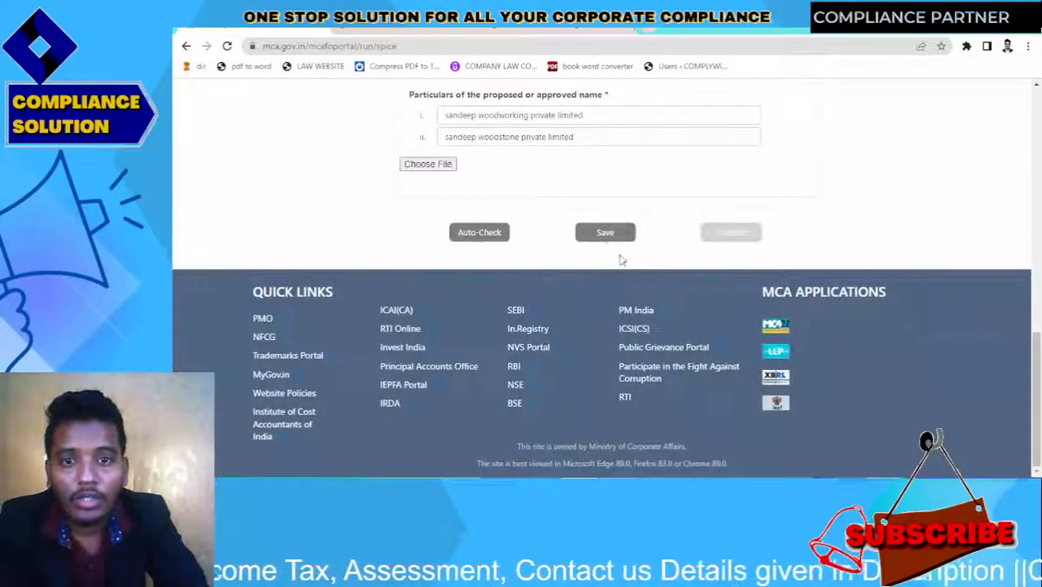
pyautogui.click(605, 235)
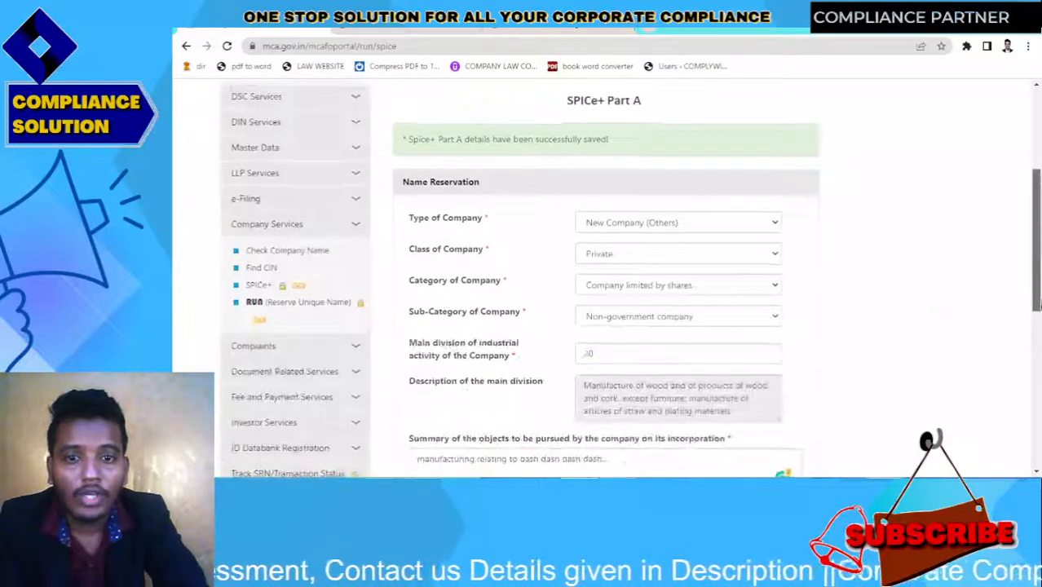
pyautogui.scroll(-4, 1036, 304)
pyautogui.click(731, 350)
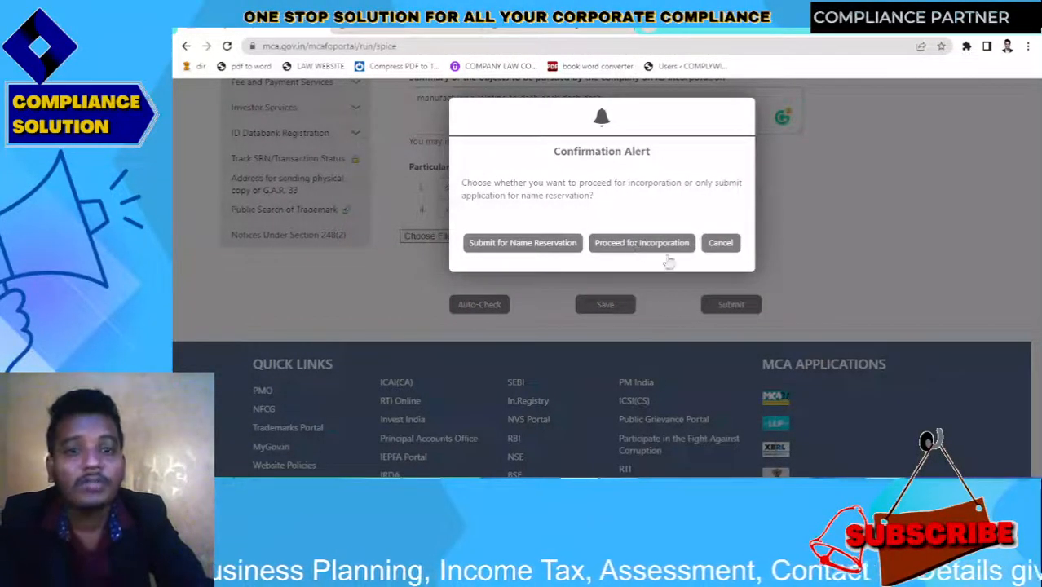
# Dismiss the confirmation, delete the second proposed name, and resubmit with one name
pyautogui.click(732, 243)
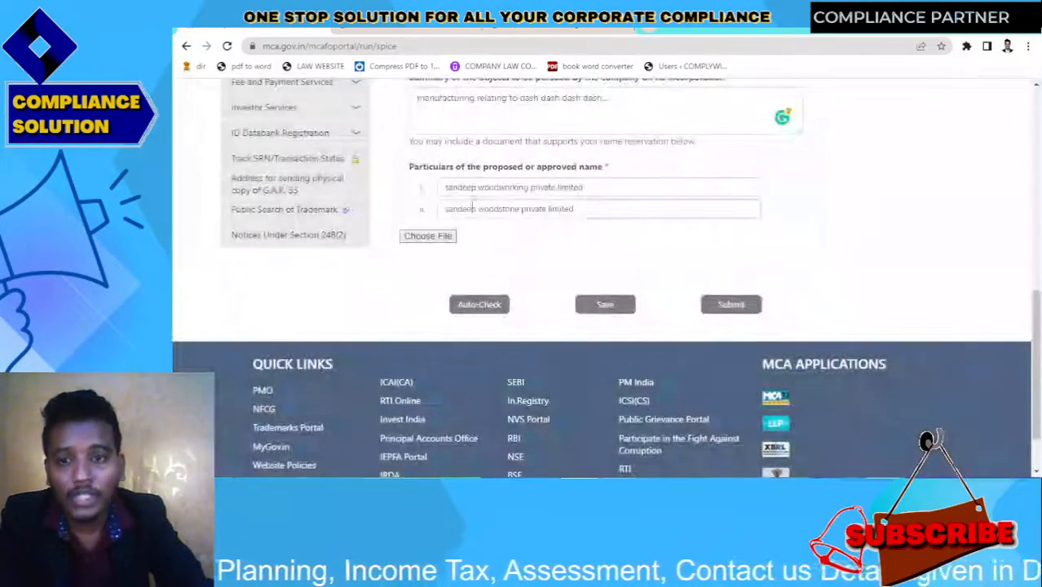
pyautogui.moveTo(593, 209); pyautogui.dragTo(282, 224)
pyautogui.press('BackSpace')
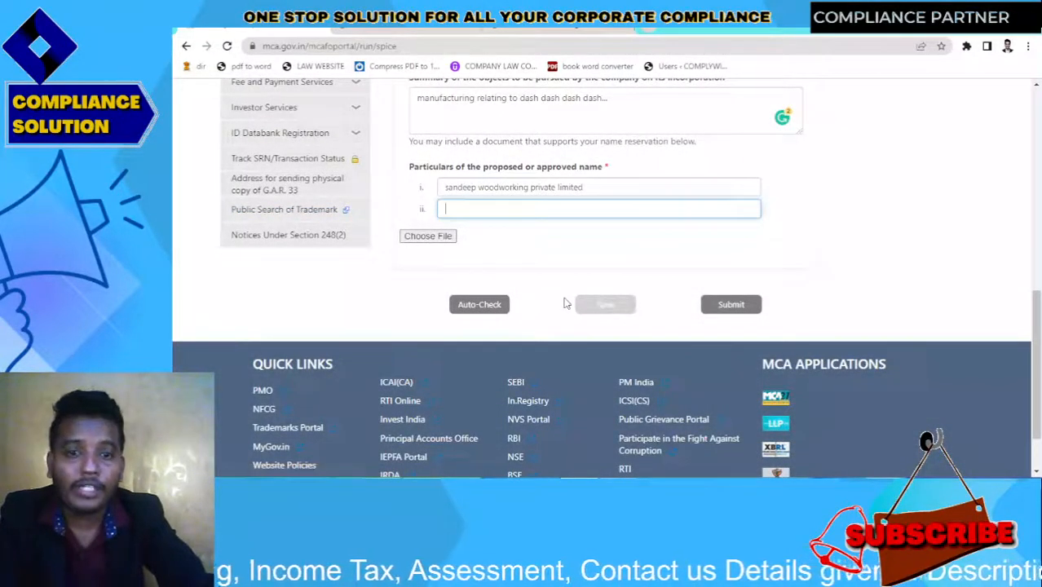
pyautogui.click(703, 299)
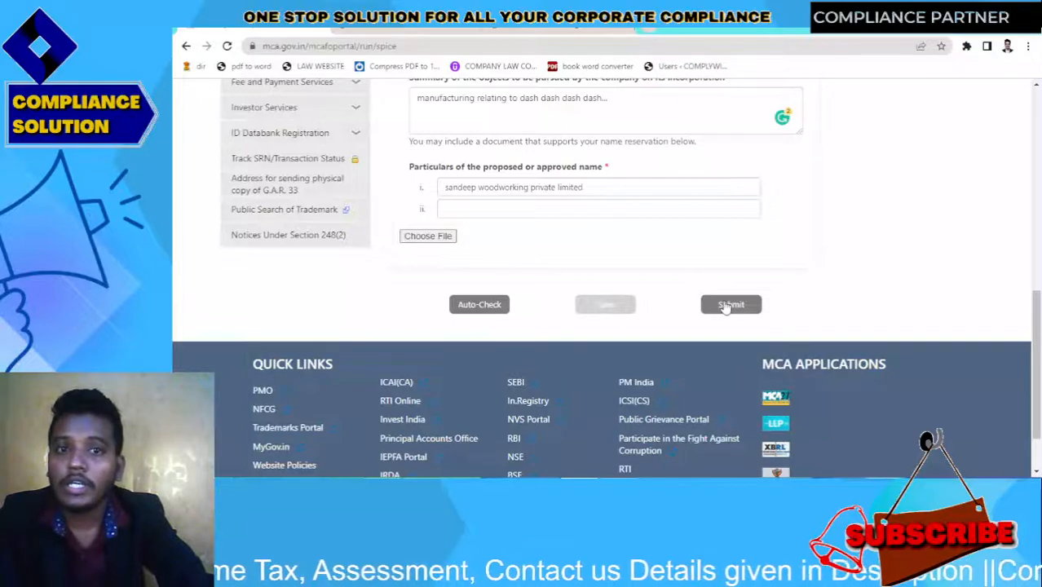
pyautogui.click(725, 306)
# Save and submit Part A, choosing Proceed for Incorporation
pyautogui.moveTo(1037, 173); pyautogui.dragTo(1037, 359)
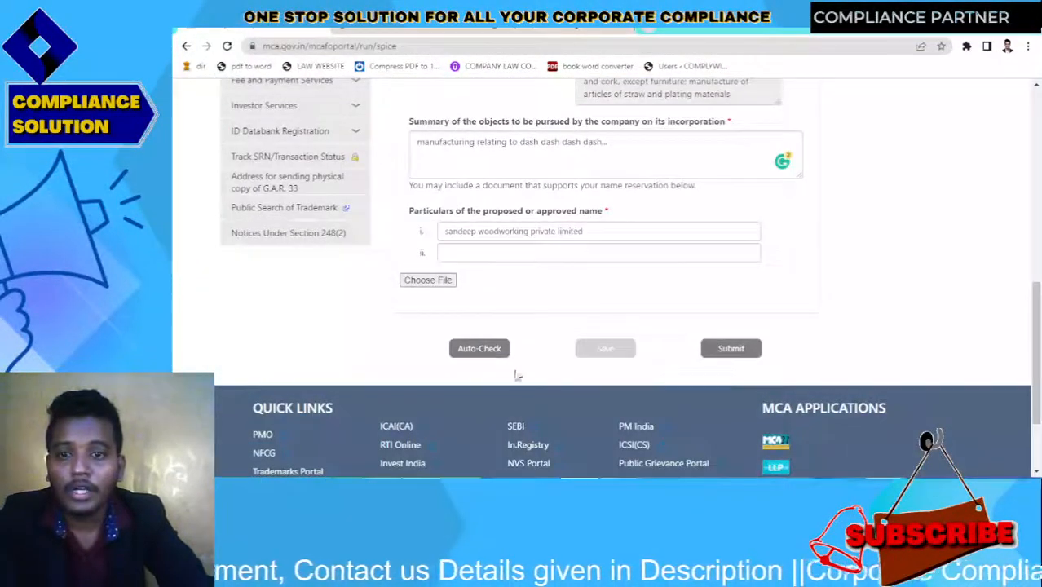
pyautogui.scroll(-1, 471, 350)
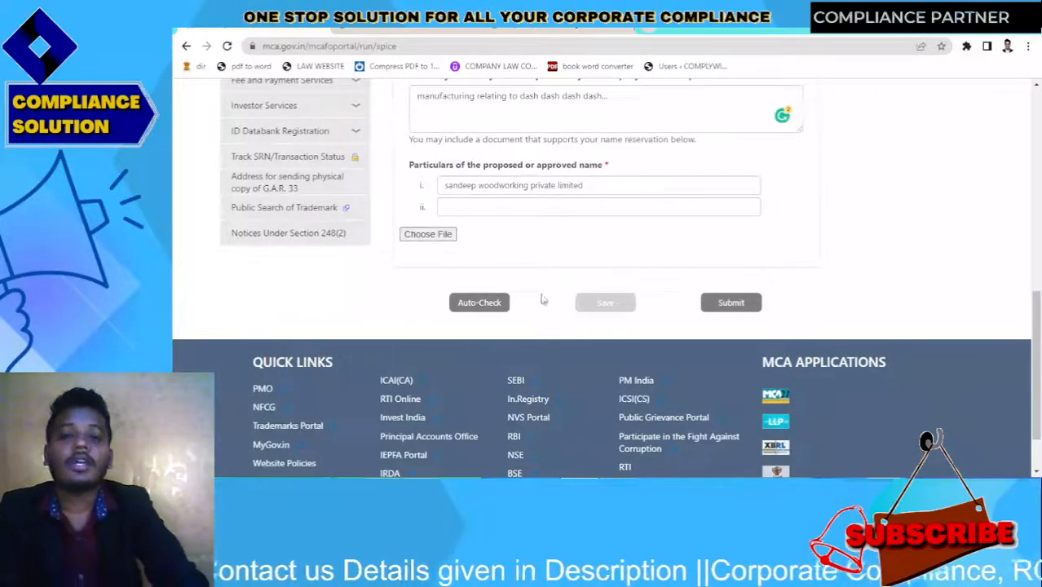
pyautogui.scroll(2, 750, 284)
pyautogui.moveTo(1037, 310); pyautogui.dragTo(1036, 227)
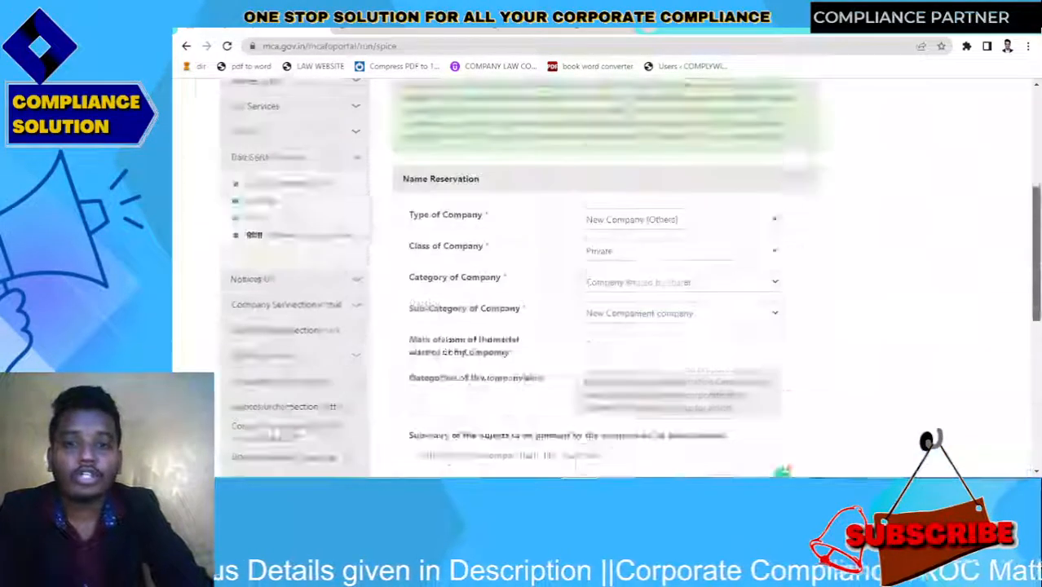
pyautogui.scroll(-6, 686, 388)
pyautogui.click(599, 406)
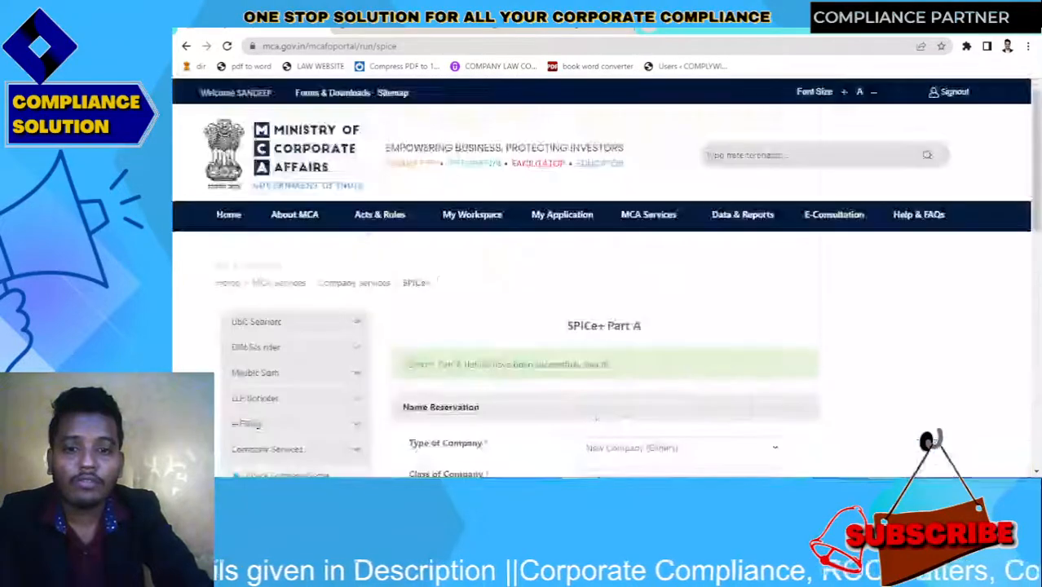
pyautogui.scroll(-10, 884, 354)
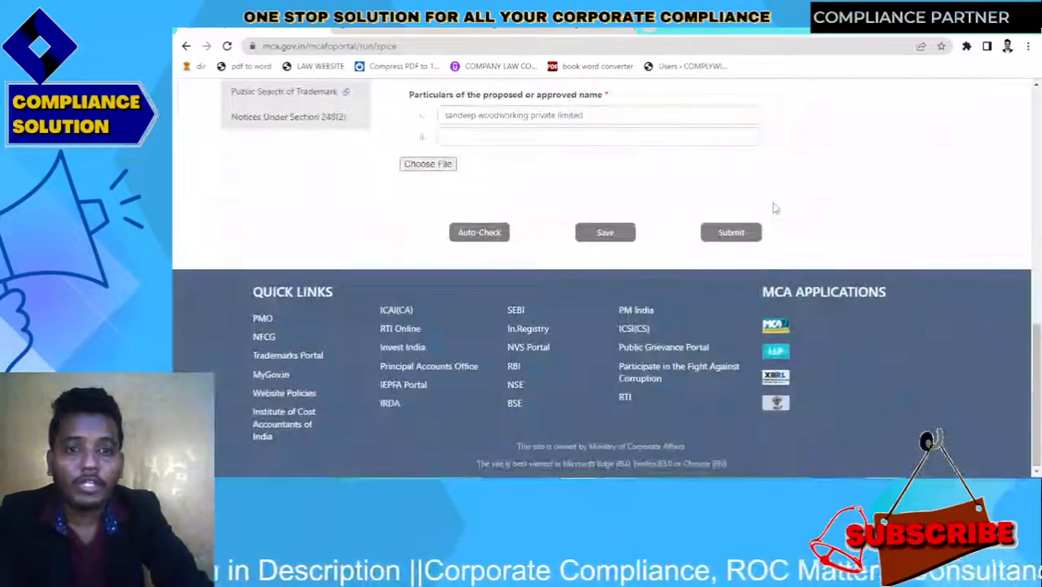
pyautogui.click(731, 234)
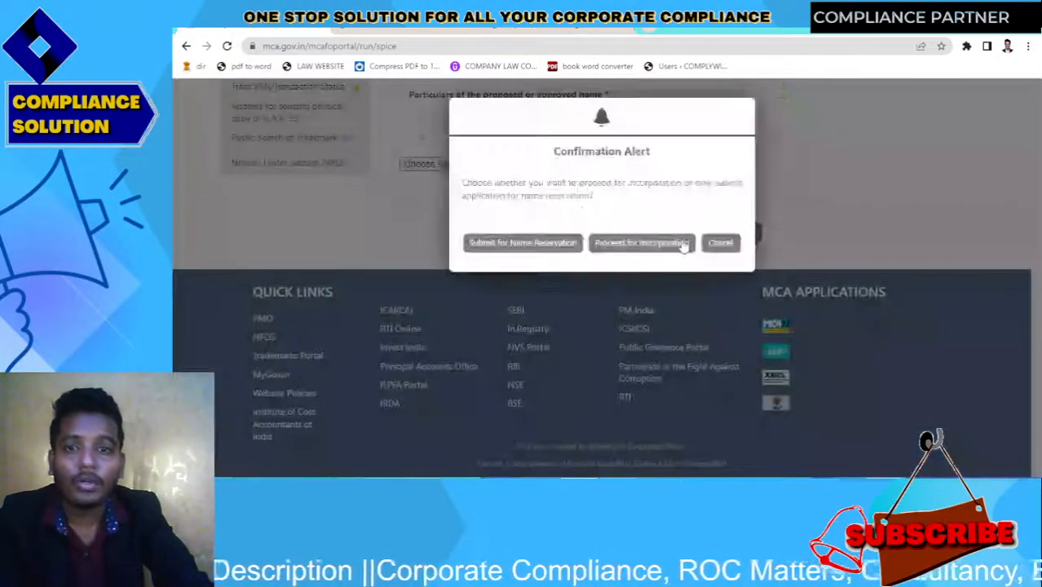
pyautogui.click(610, 248)
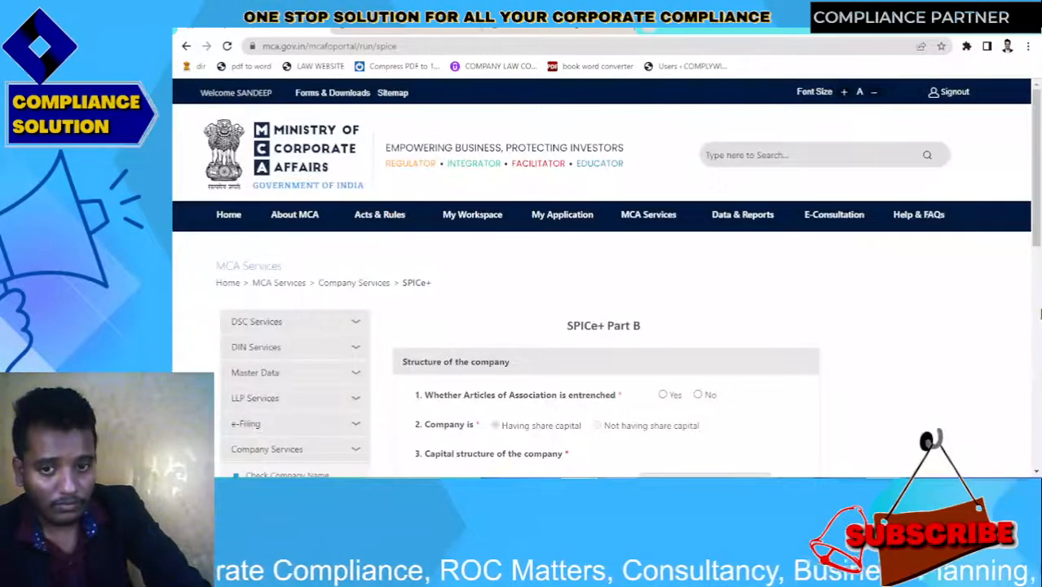
# Mark Articles as not entrenched; enter 10000 equity shares, 0 preference, total 100000
pyautogui.scroll(-3, 1039, 286)
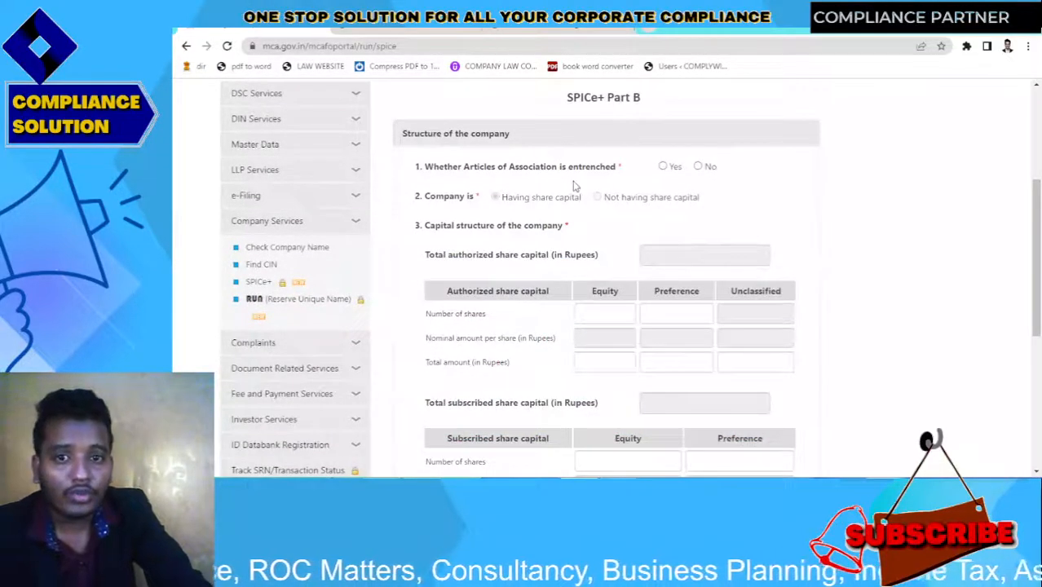
pyautogui.click(697, 166)
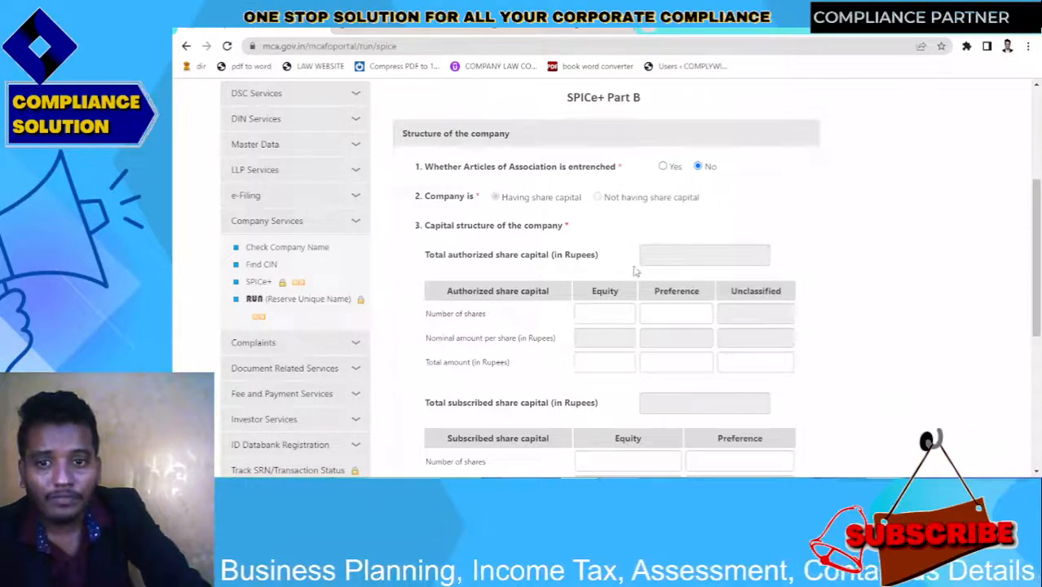
pyautogui.click(662, 263)
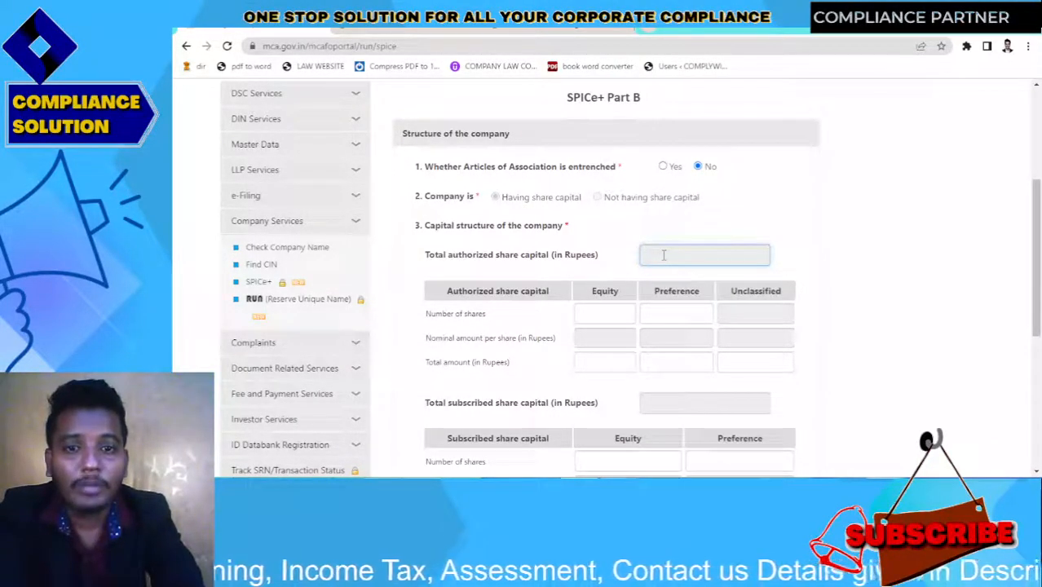
pyautogui.click(600, 308)
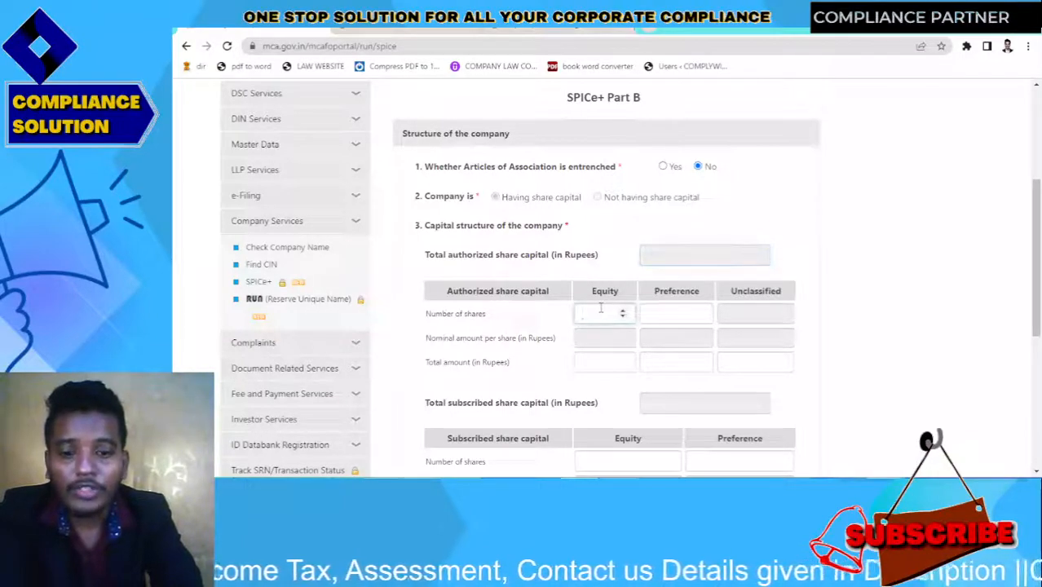
pyautogui.write('100')
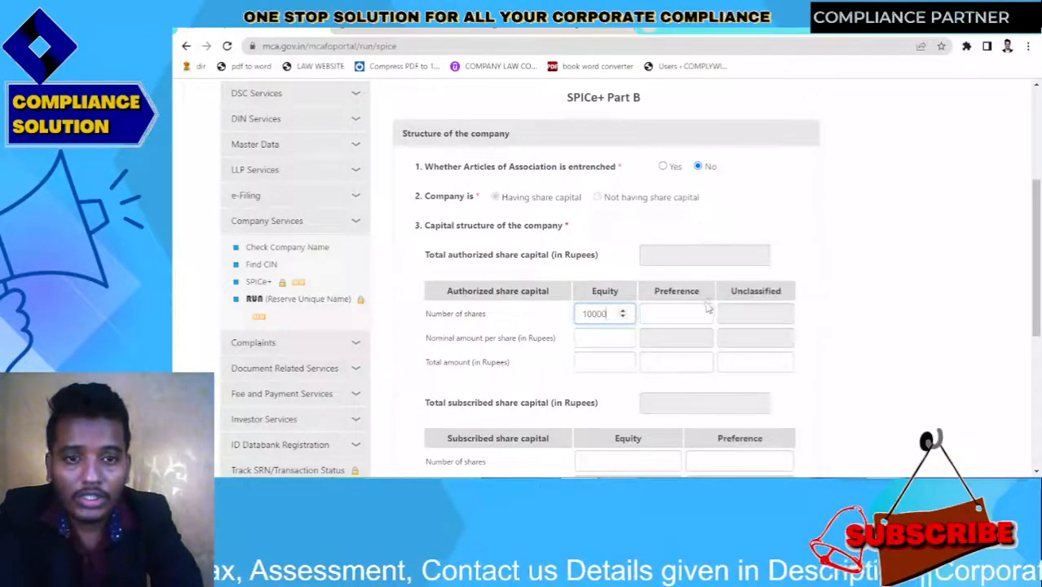
pyautogui.write('00')
pyautogui.click(701, 312)
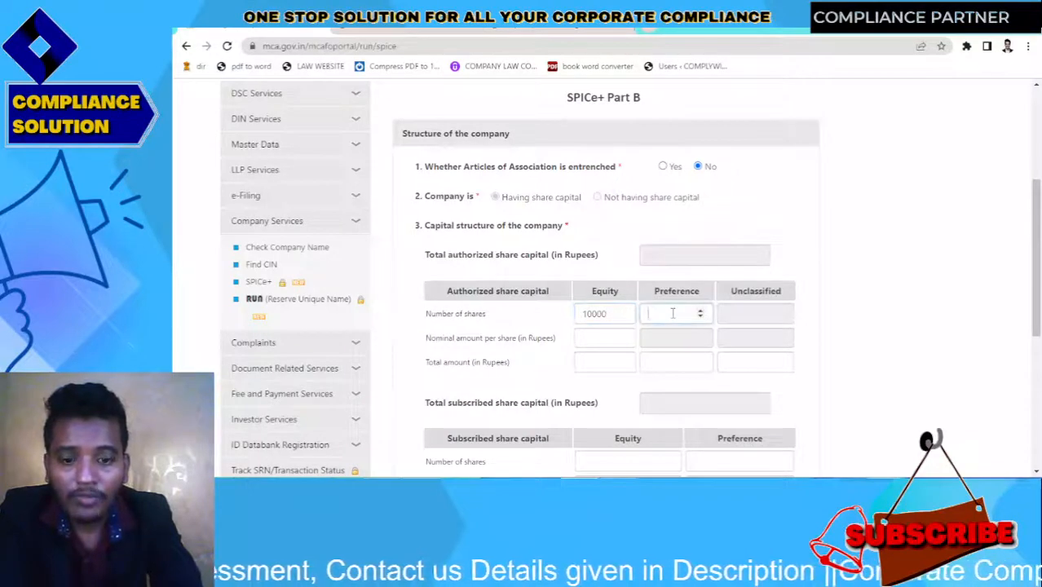
pyautogui.write('0')
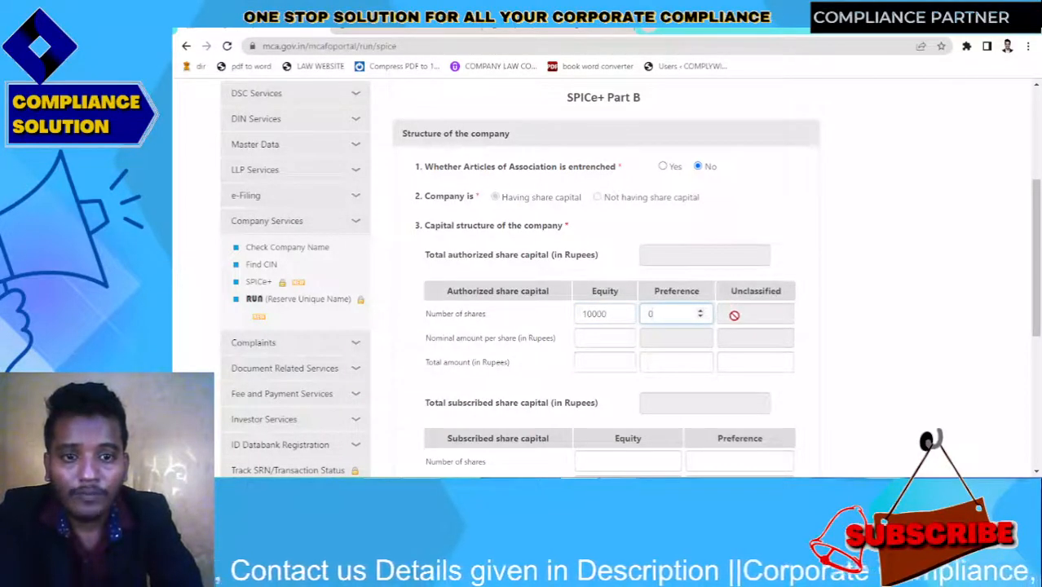
pyautogui.click(582, 336)
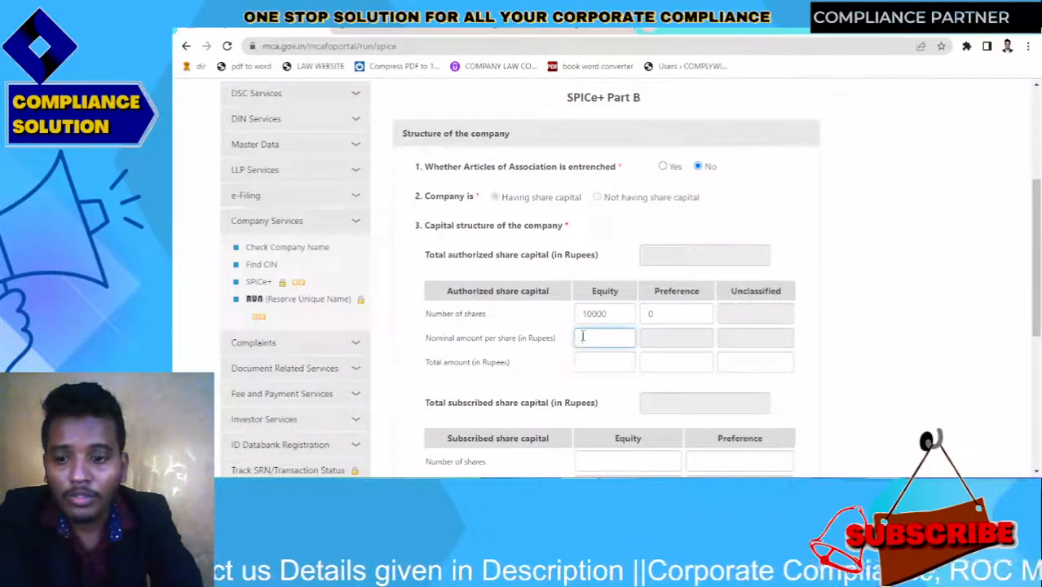
pyautogui.click(654, 336)
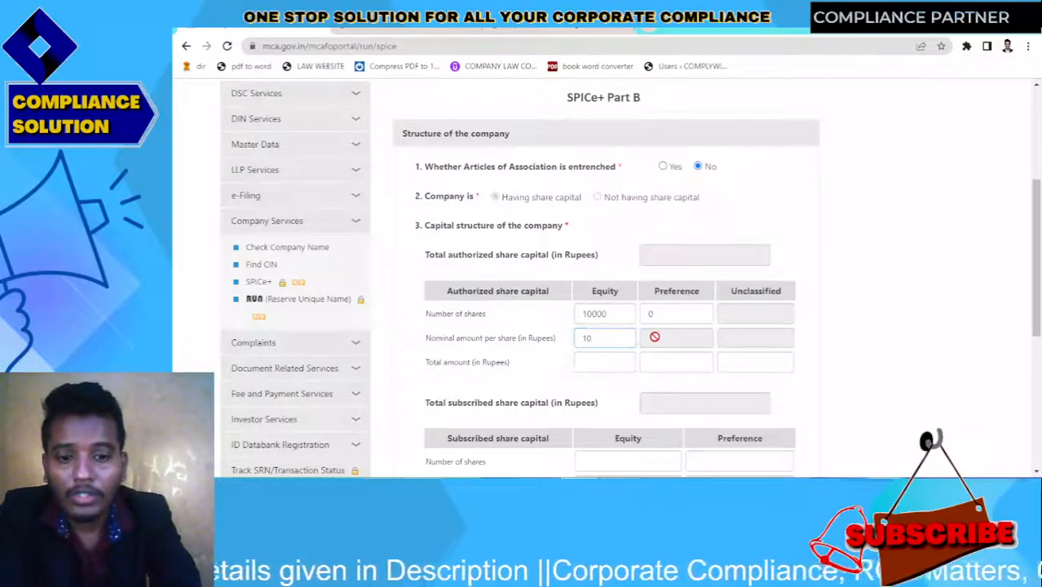
pyautogui.click(590, 360)
pyautogui.write('100000')
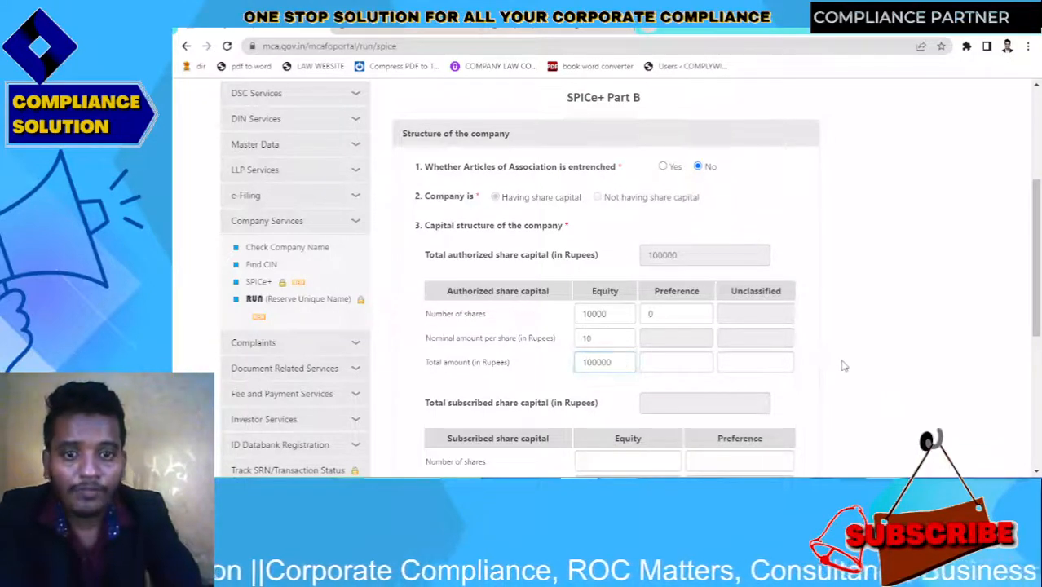
# Adjust the equity share count and confirm the authorized total of 100000
pyautogui.scroll(-1, 1039, 302)
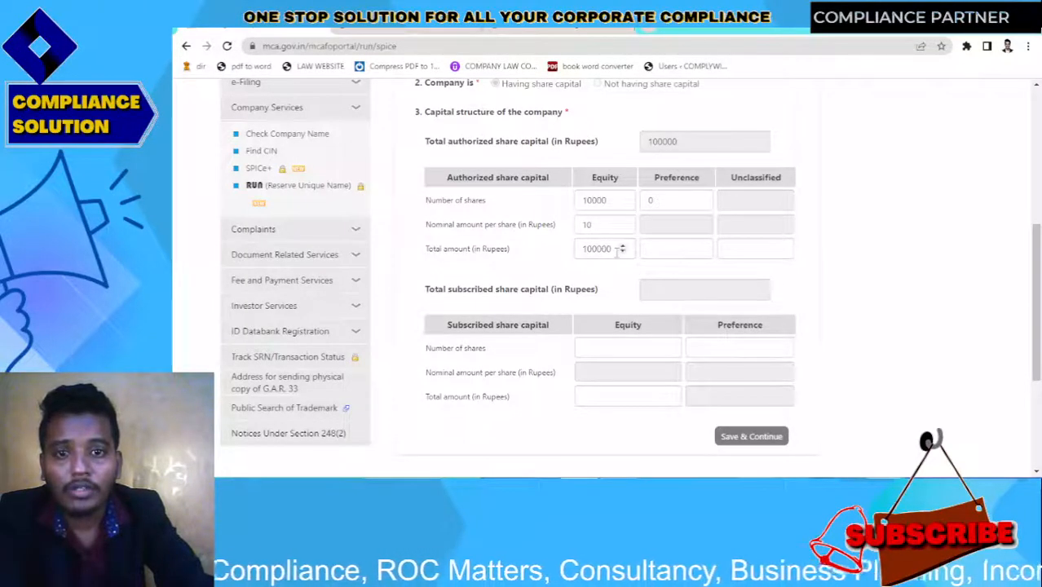
pyautogui.click(606, 204)
pyautogui.press('BackSpace')
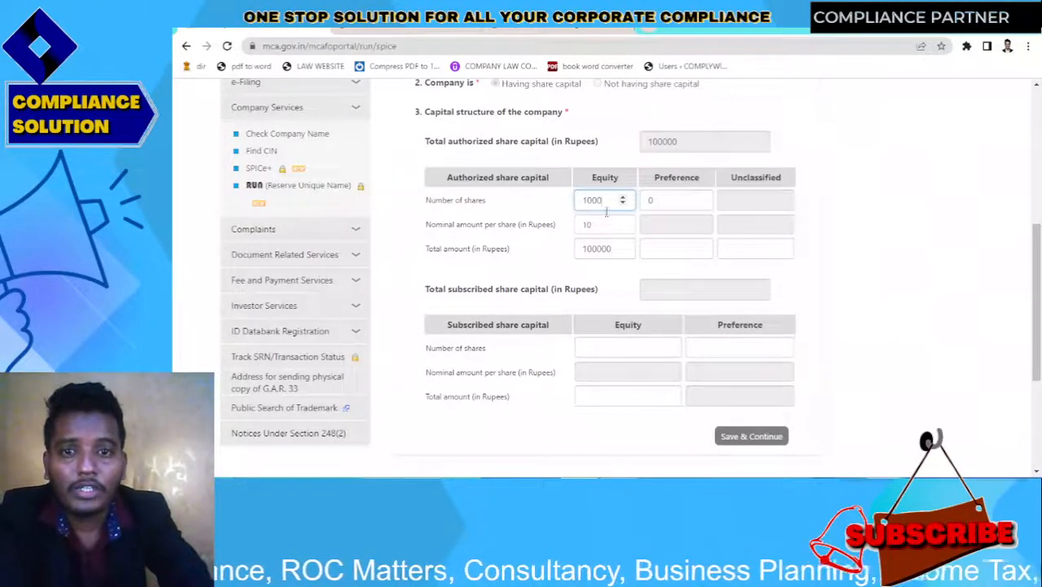
pyautogui.click(612, 251)
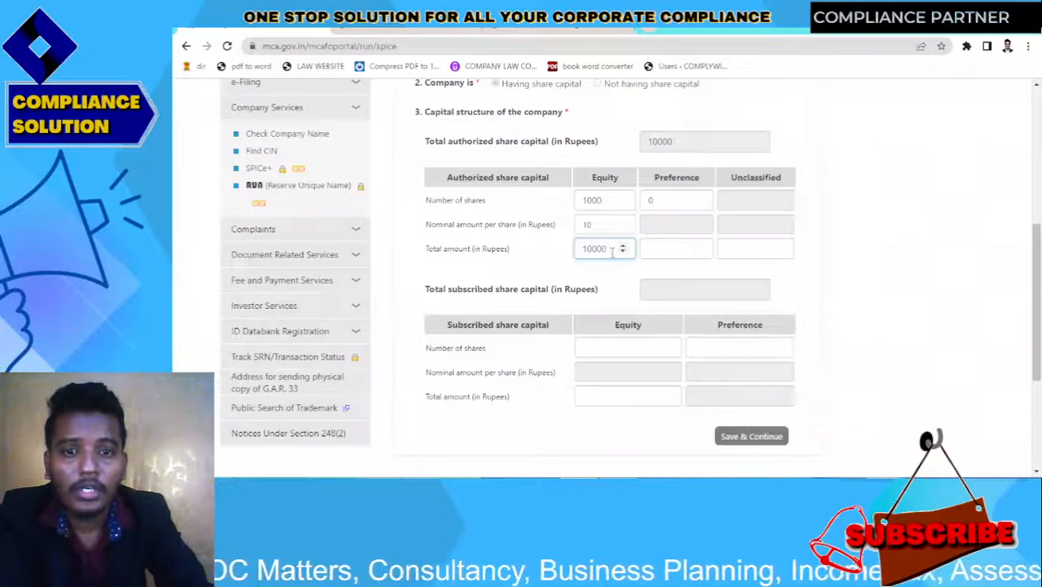
pyautogui.click(615, 204)
pyautogui.write('0')
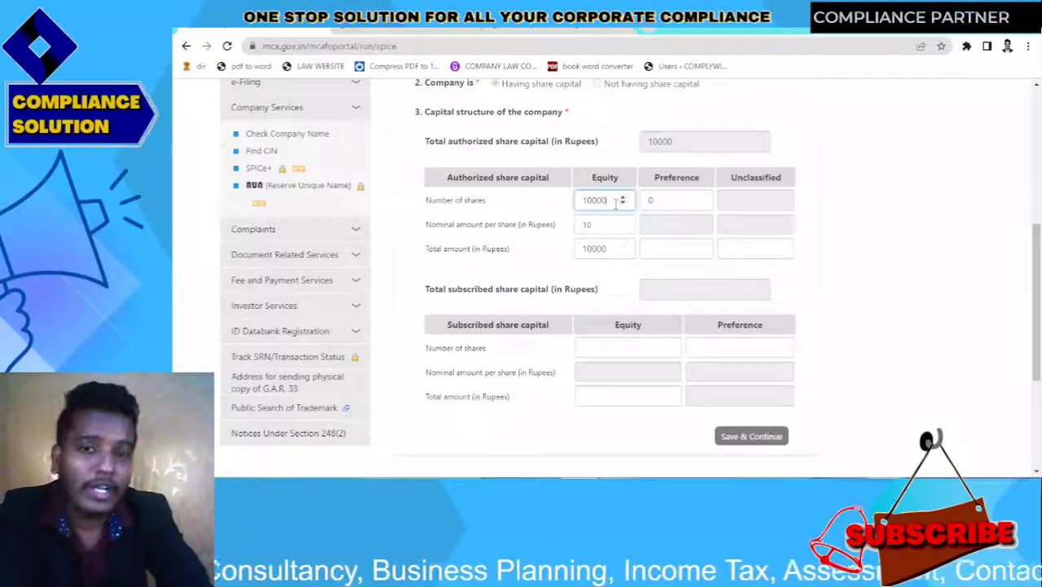
pyautogui.click(610, 248)
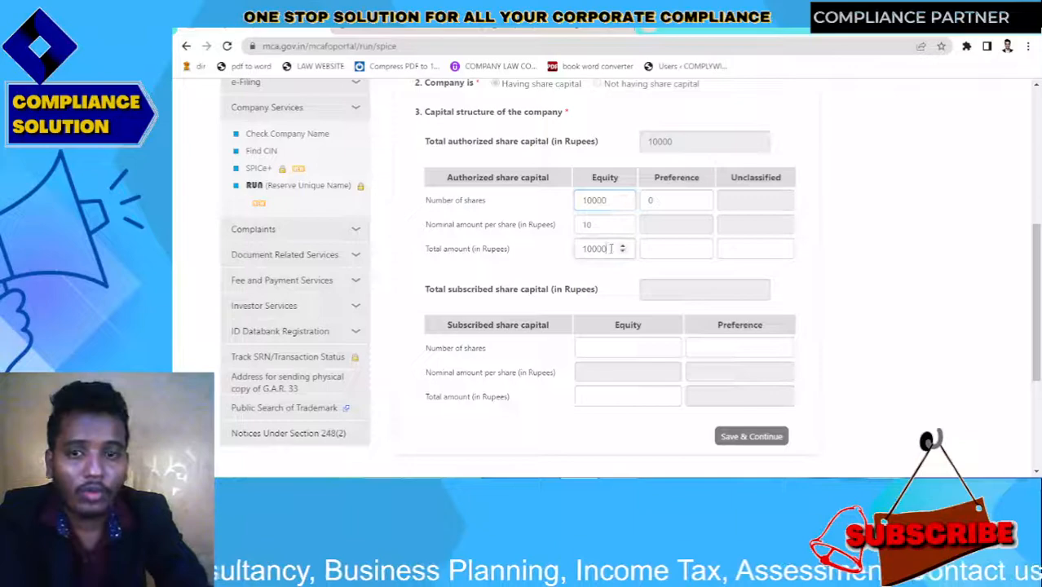
pyautogui.click(895, 238)
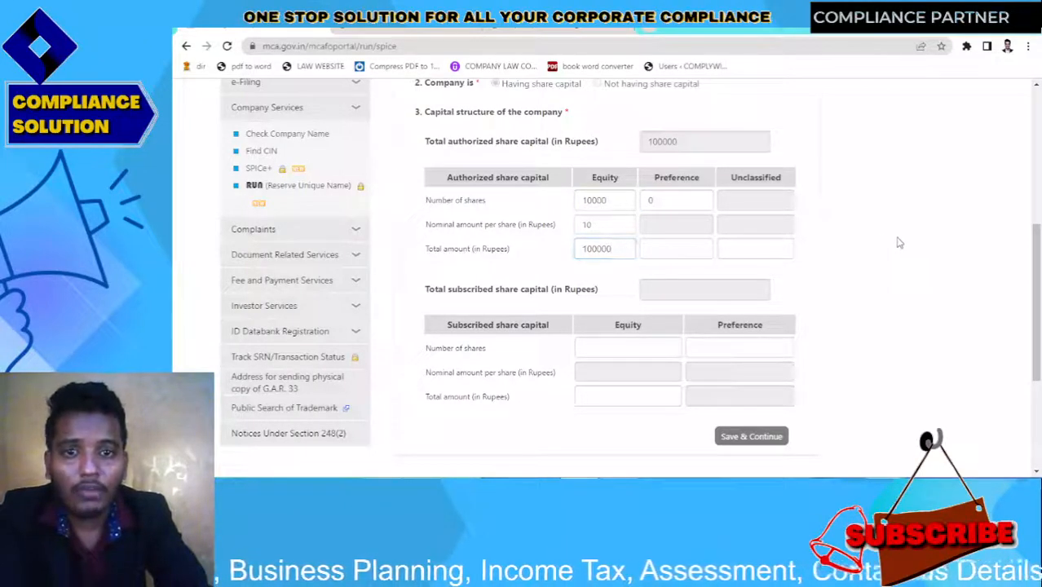
# Change the authorized equity shares to 15000 so the total becomes 150000
pyautogui.click(680, 291)
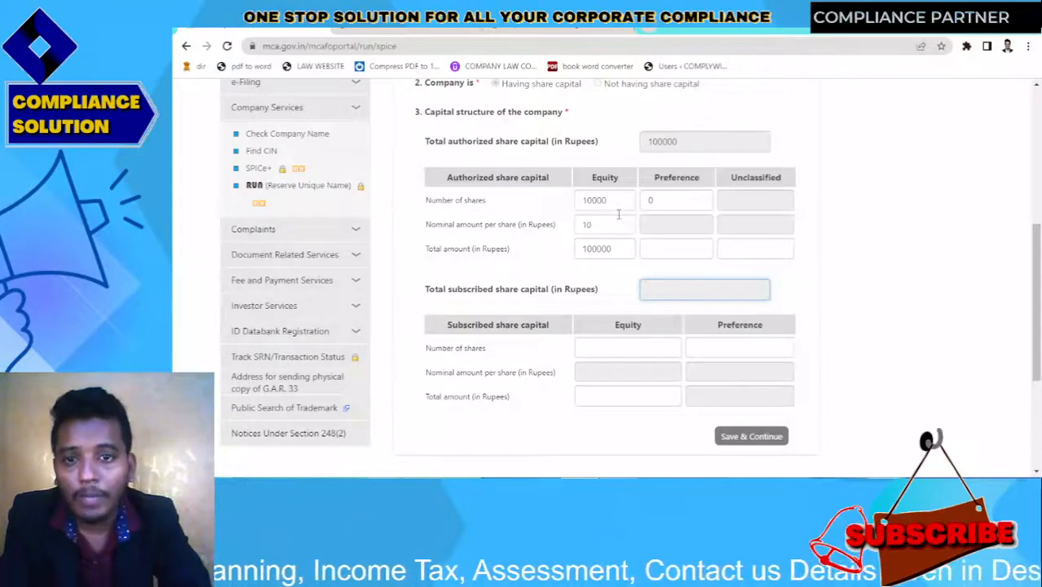
pyautogui.click(586, 204)
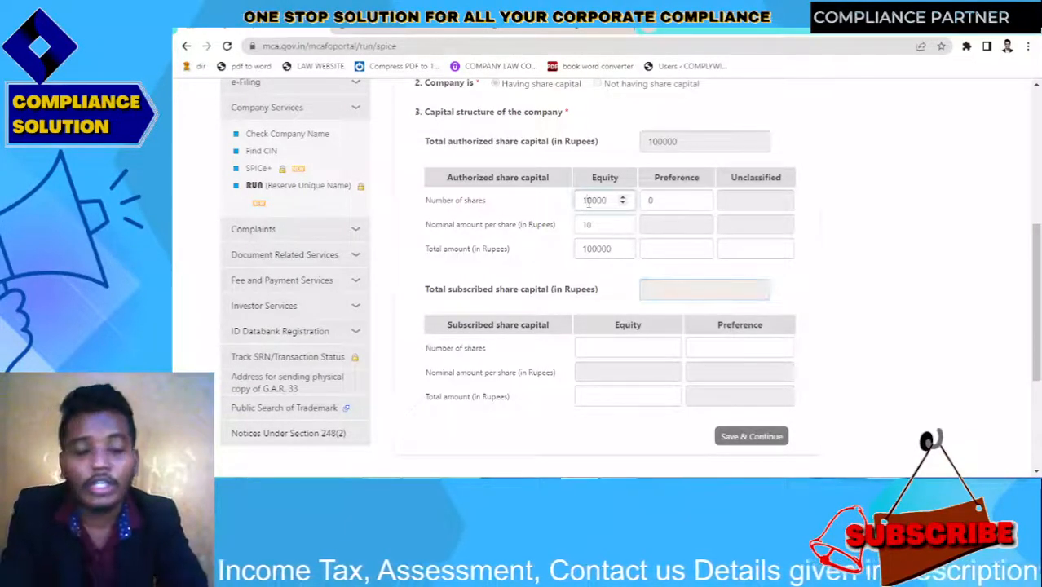
pyautogui.press('Delete')
pyautogui.write('5')
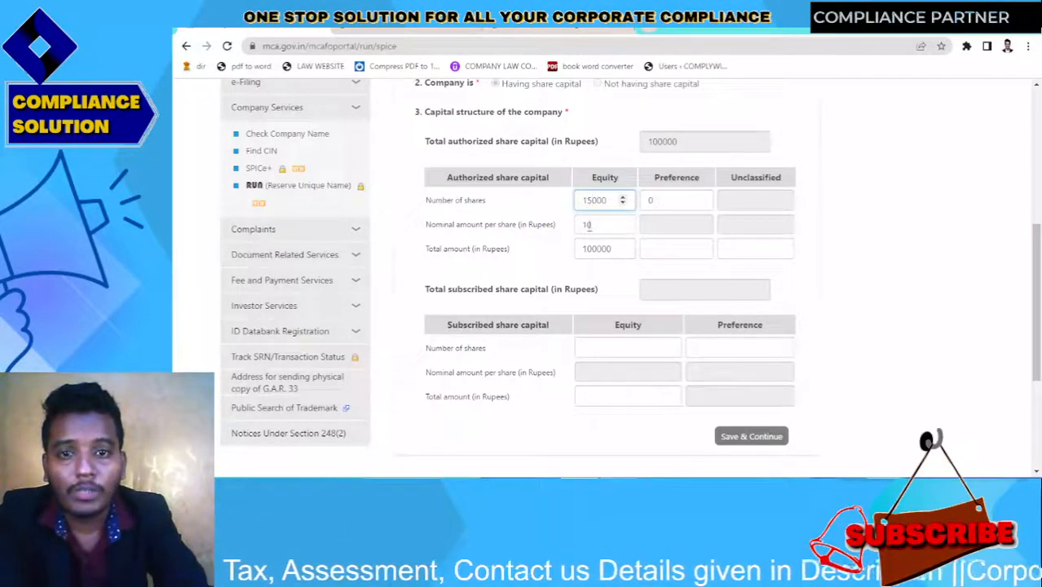
pyautogui.click(593, 248)
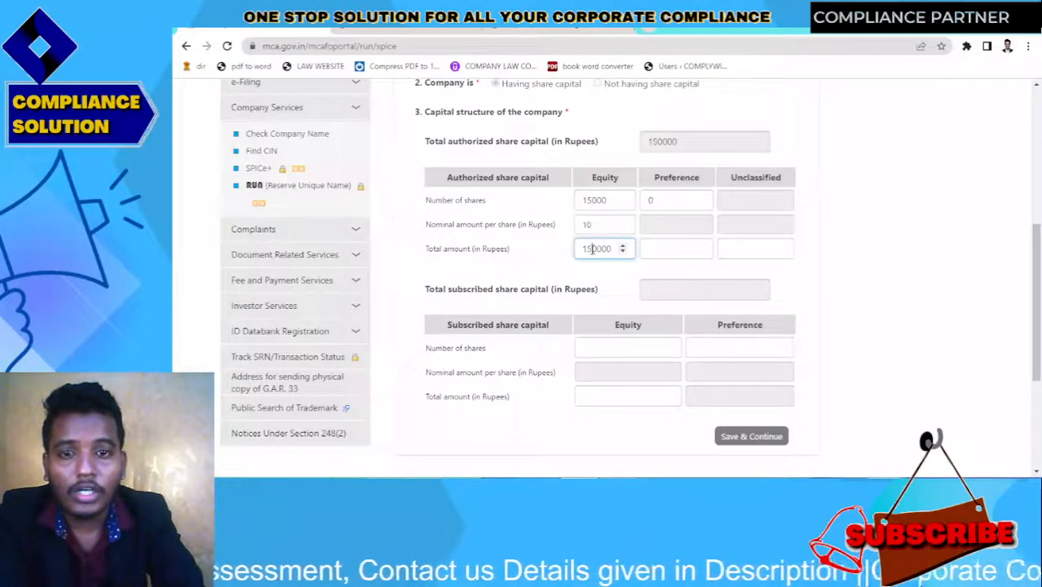
# Enter subscribed equity of 10000 shares at Rs 10 each, totalling Rs 100000
pyautogui.click(616, 347)
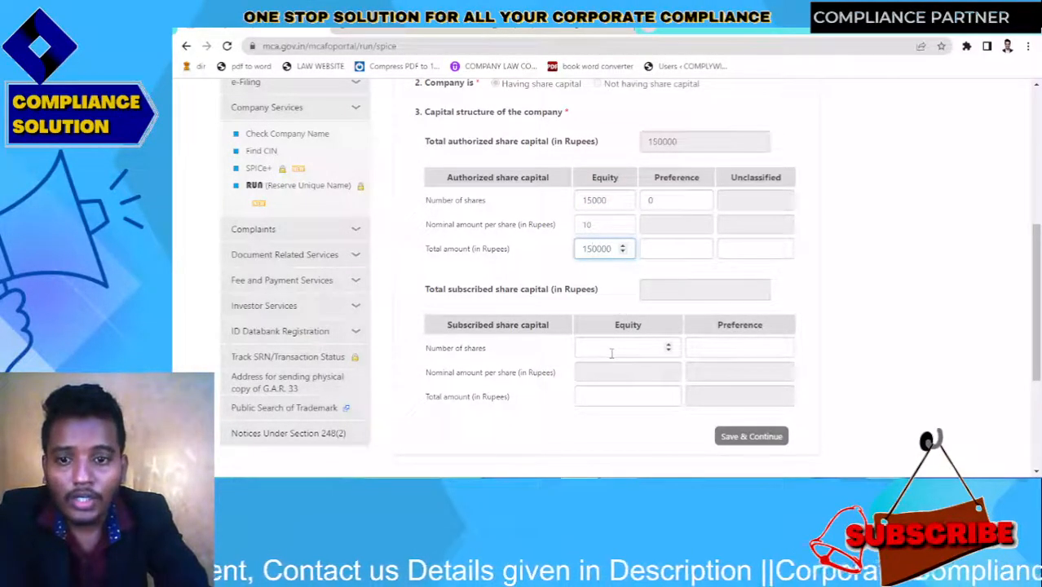
pyautogui.moveTo(1039, 308); pyautogui.dragTo(1040, 361)
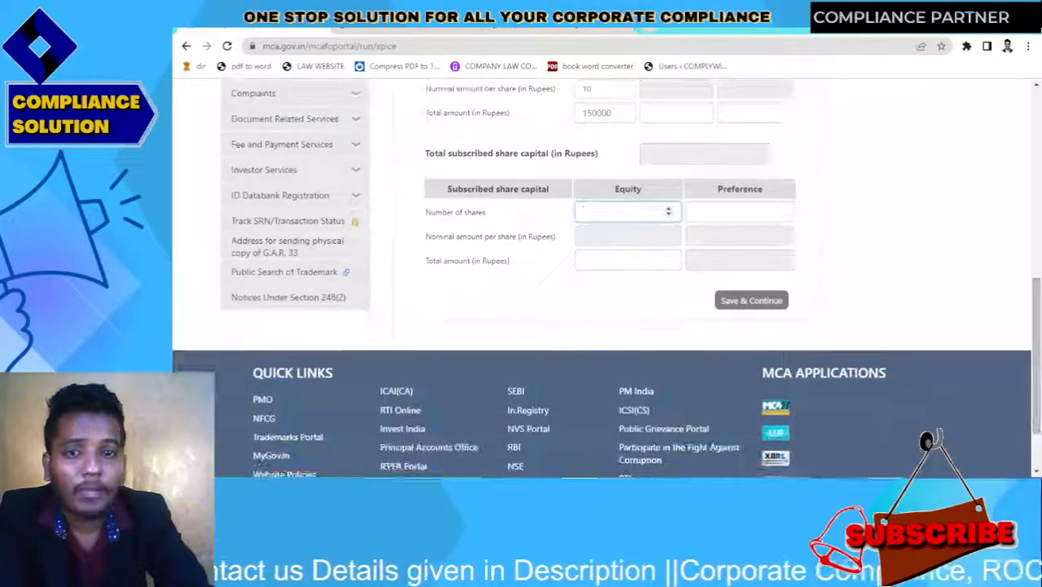
pyautogui.write('10000')
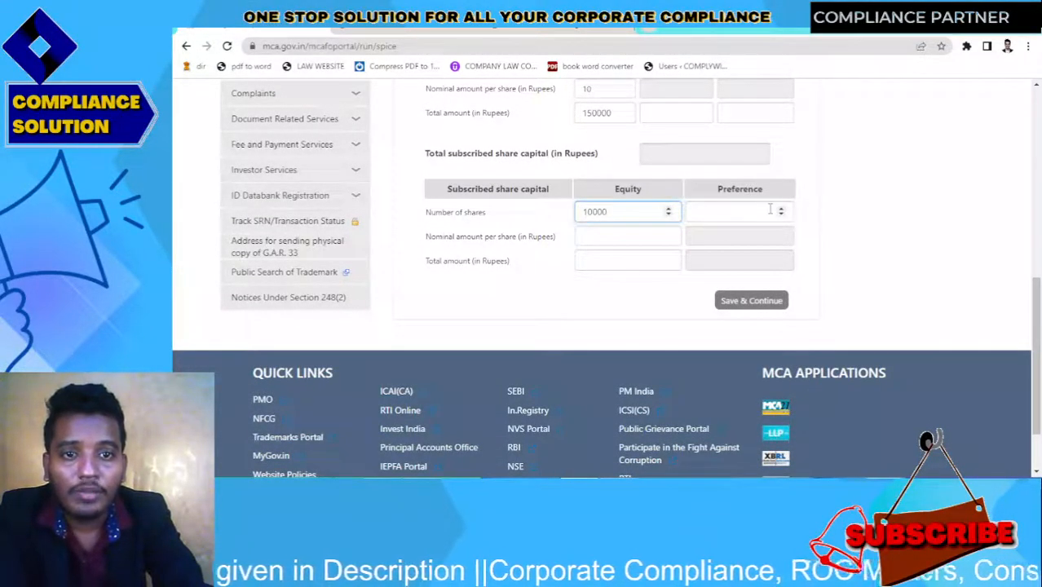
pyautogui.click(769, 210)
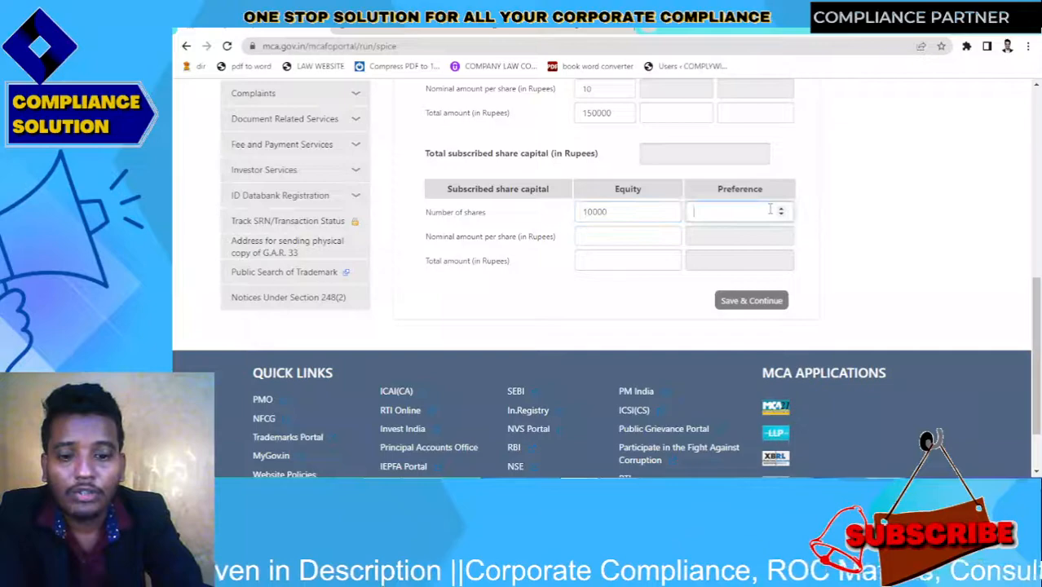
pyautogui.click(632, 237)
pyautogui.write('10')
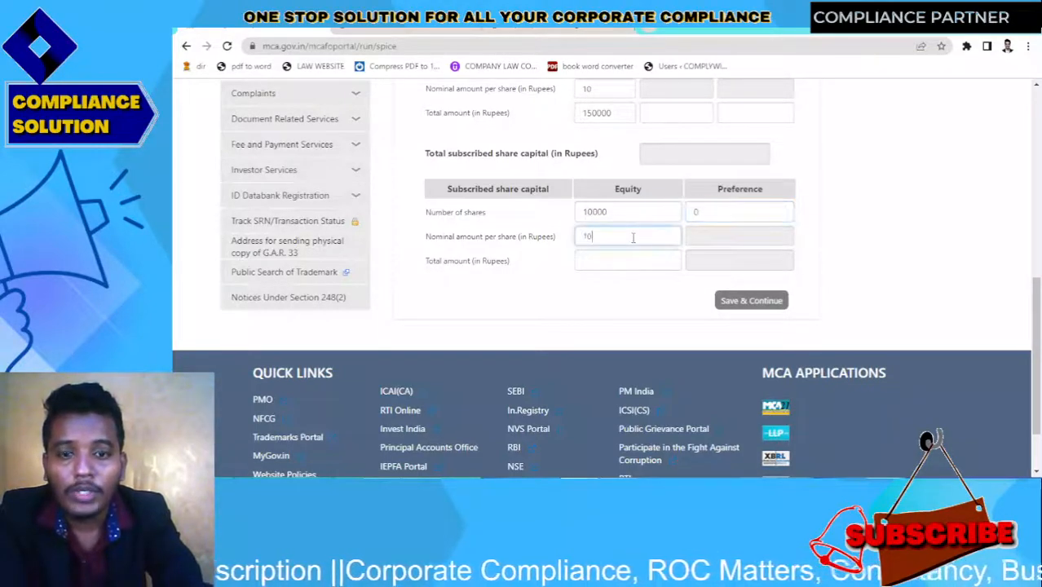
pyautogui.click(616, 298)
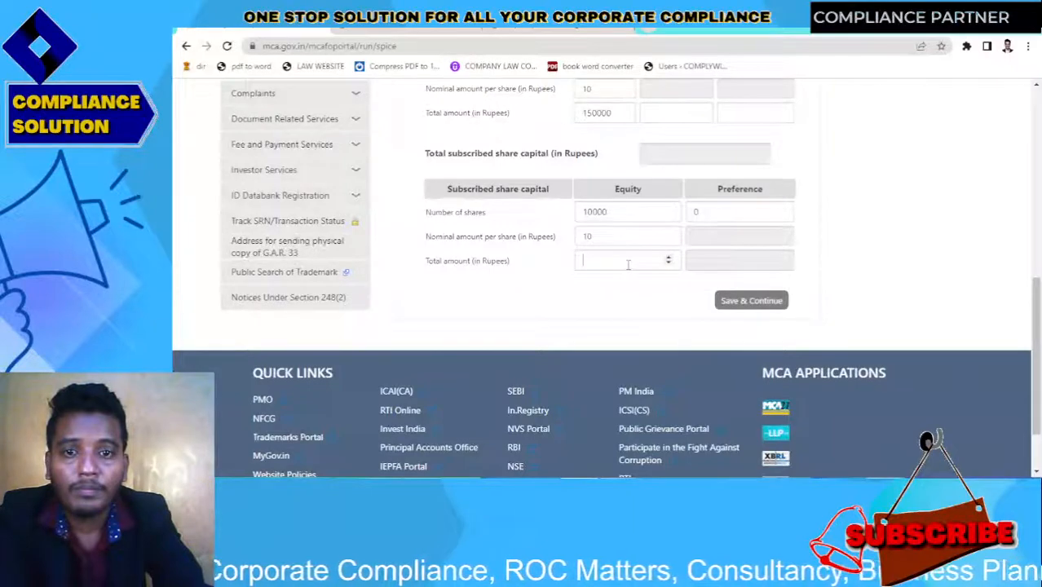
pyautogui.click(627, 262)
pyautogui.write('100000')
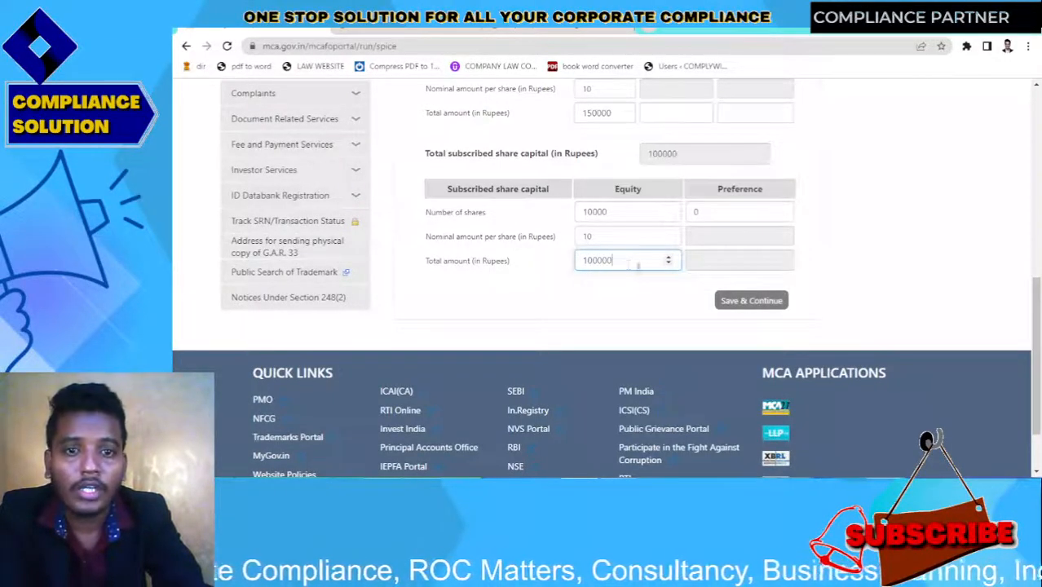
pyautogui.click(667, 298)
# Save share capital and enter address lines 'kolkata puram gali', 'andhara makan', city Kolkata
pyautogui.click(741, 307)
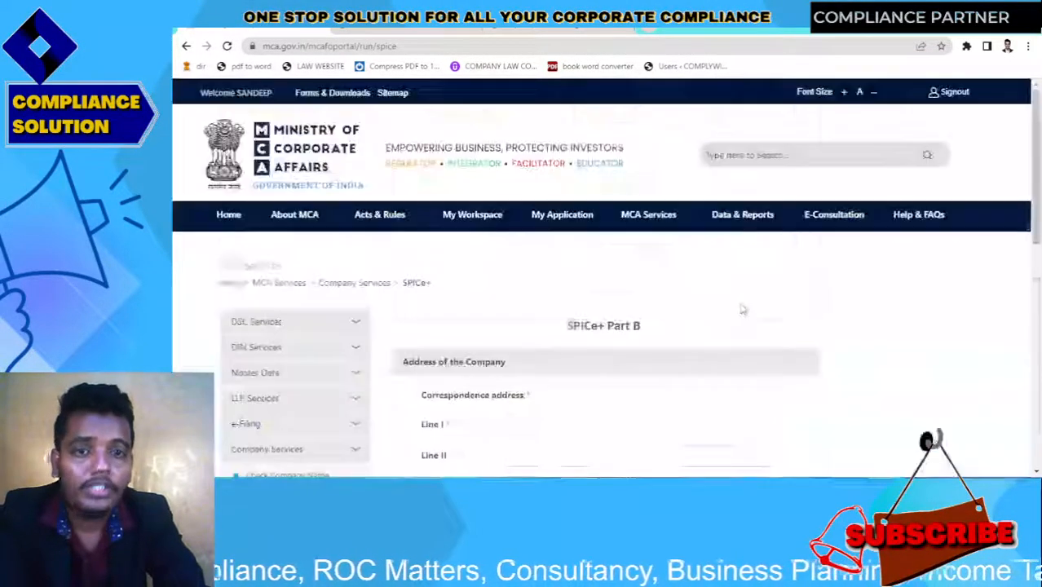
pyautogui.scroll(-3, 1036, 233)
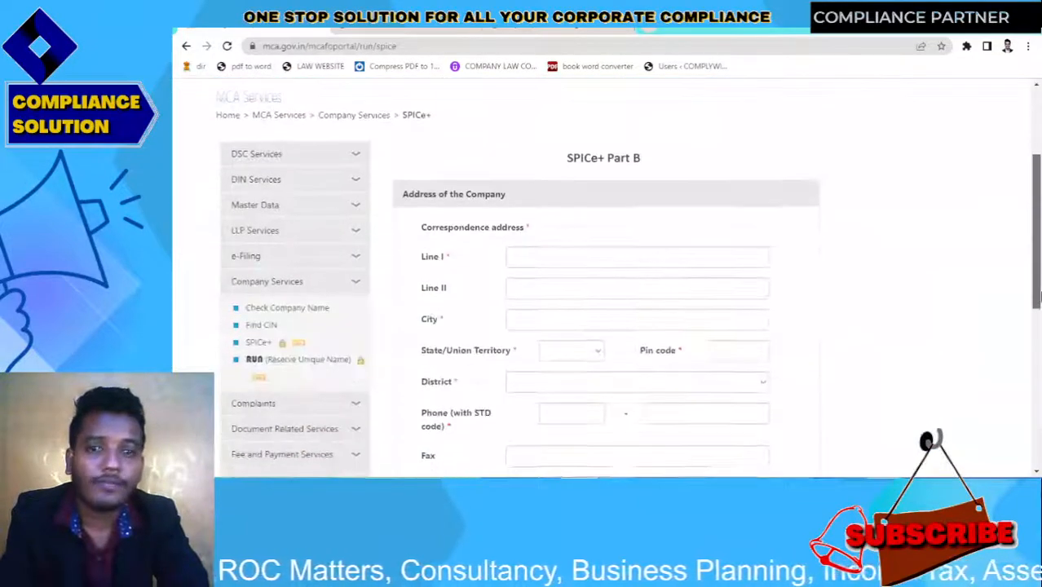
pyautogui.click(569, 187)
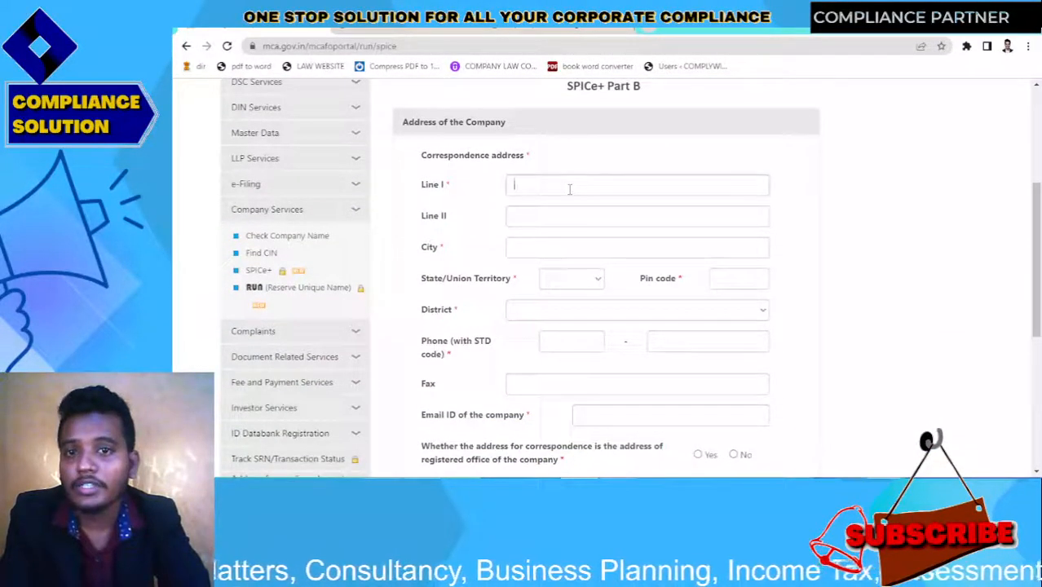
pyautogui.click(570, 189)
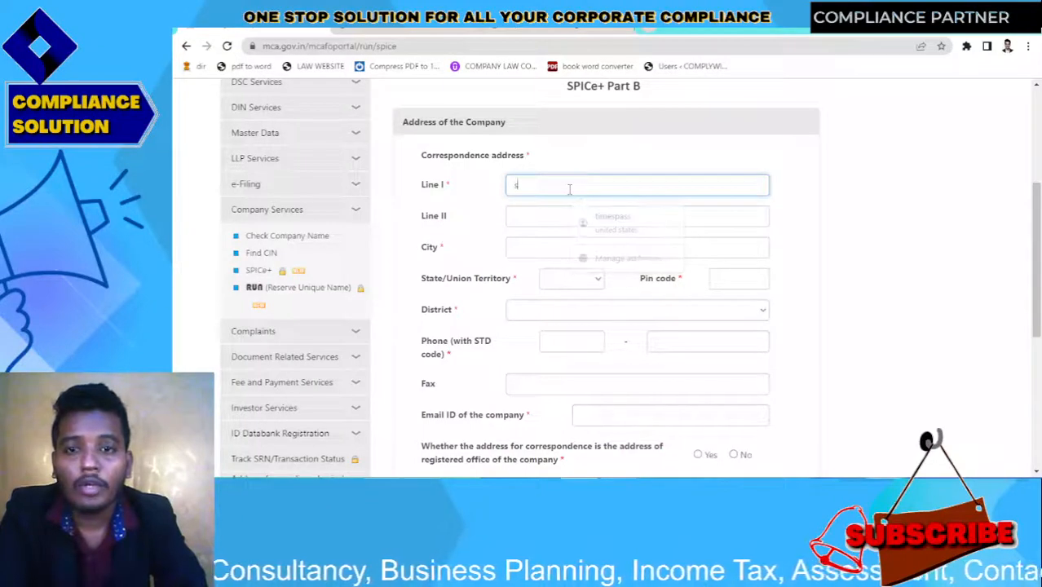
pyautogui.write('kolkat')
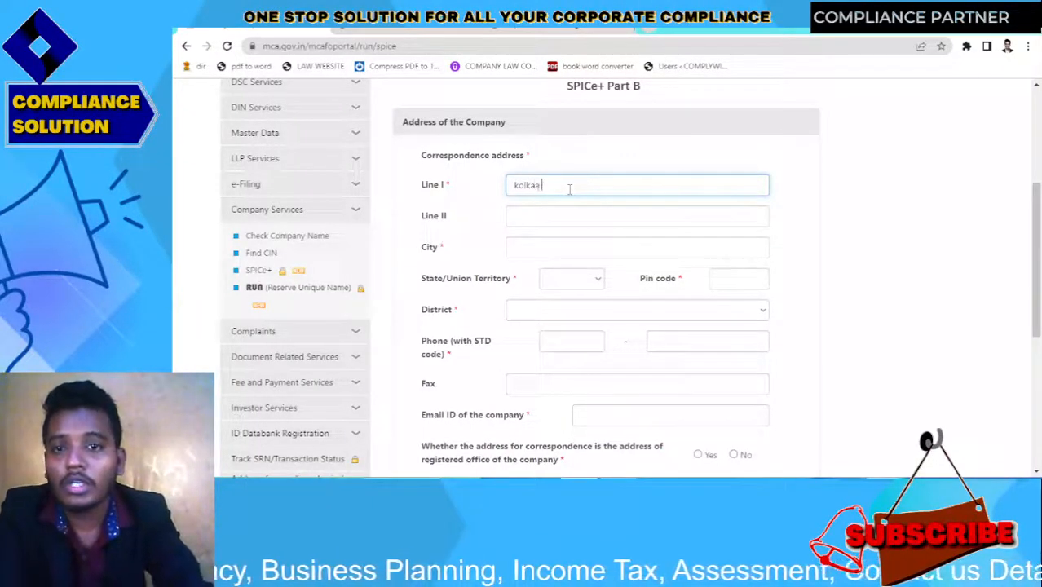
pyautogui.press('BackSpace')
pyautogui.write('ta')
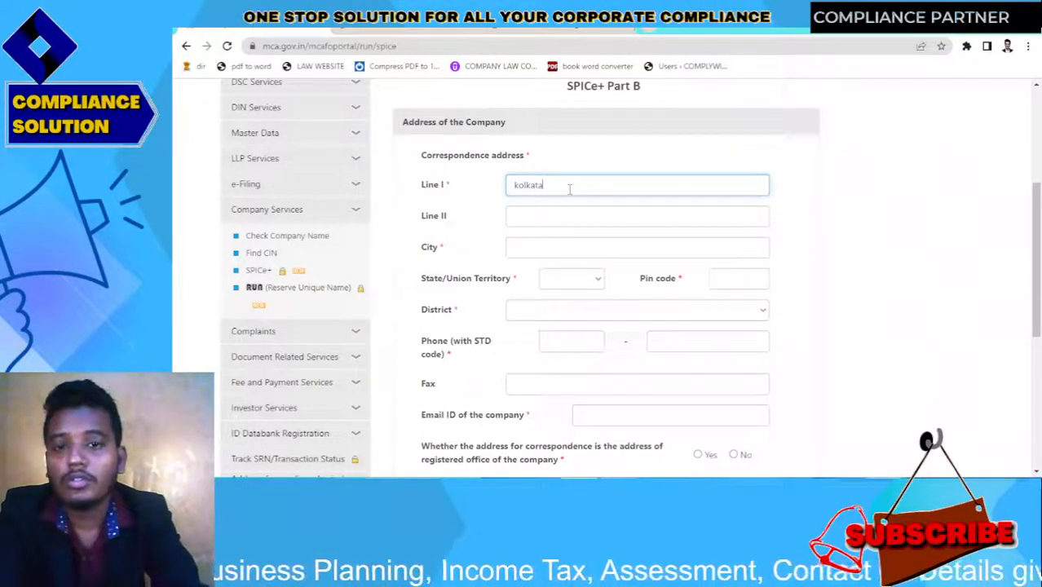
pyautogui.write(' puram gali')
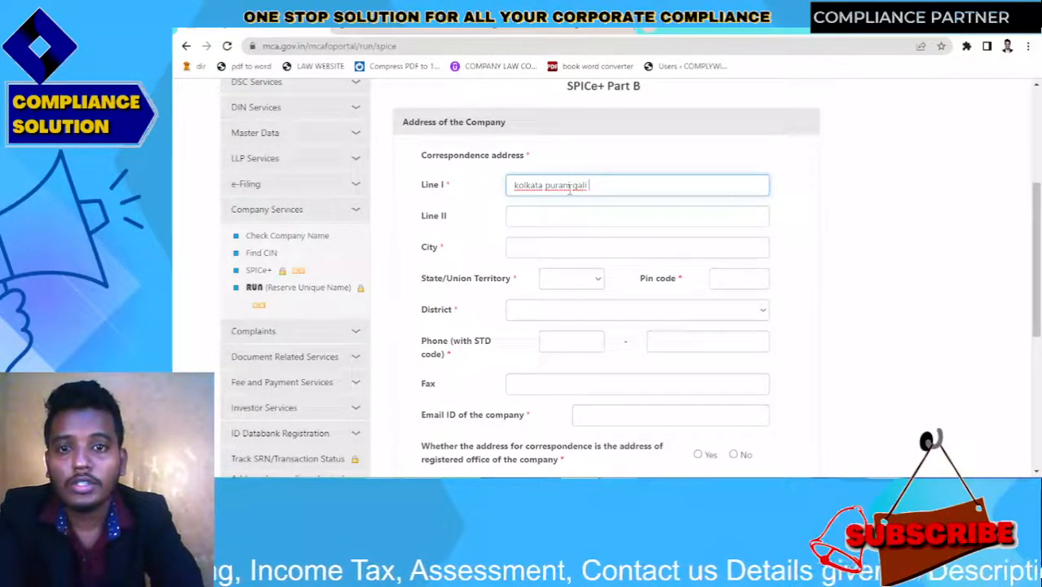
pyautogui.click(560, 215)
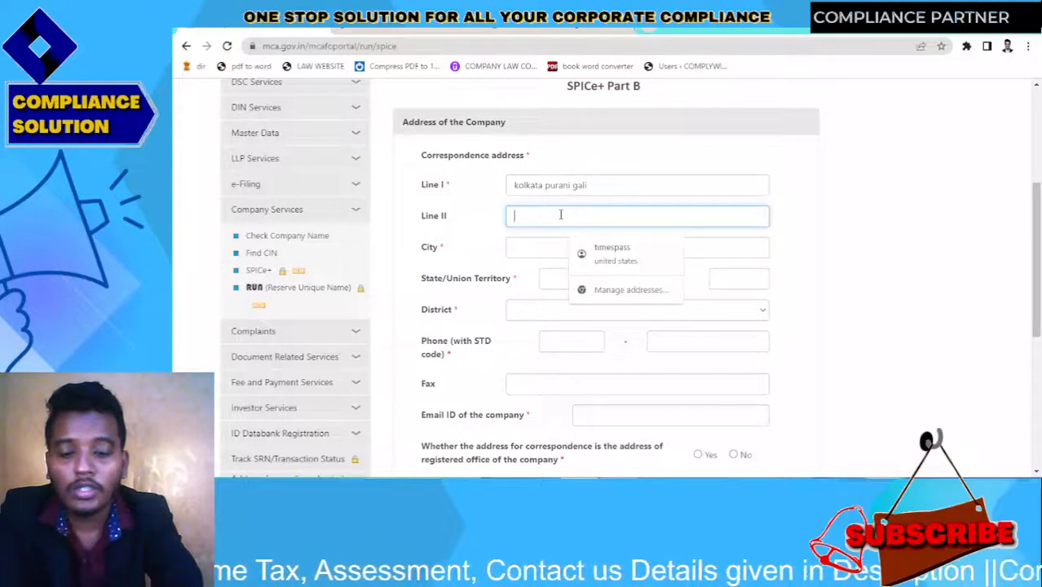
pyautogui.write('o')
pyautogui.press('BackSpace')
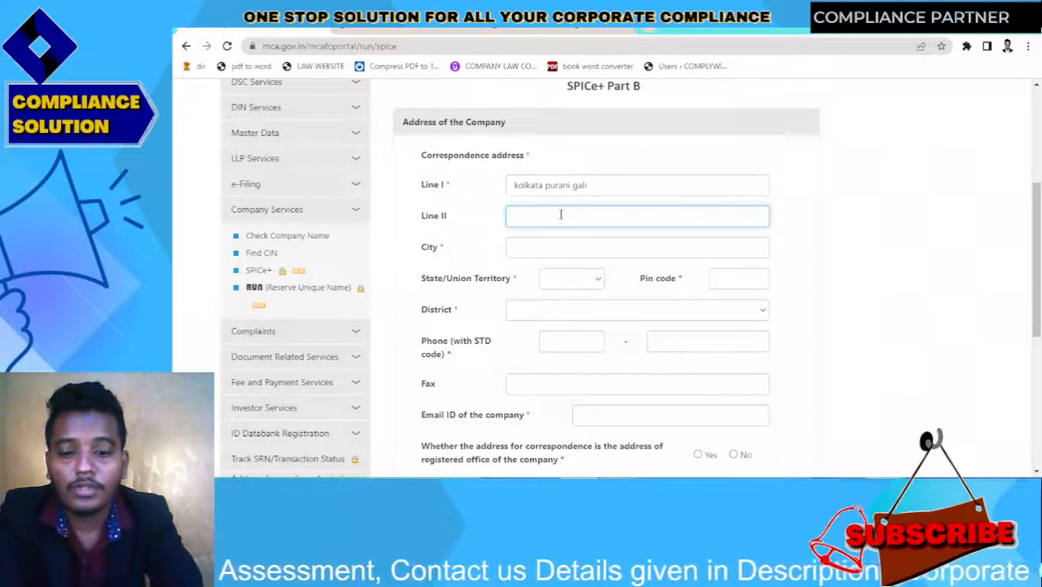
pyautogui.write('andhara ma')
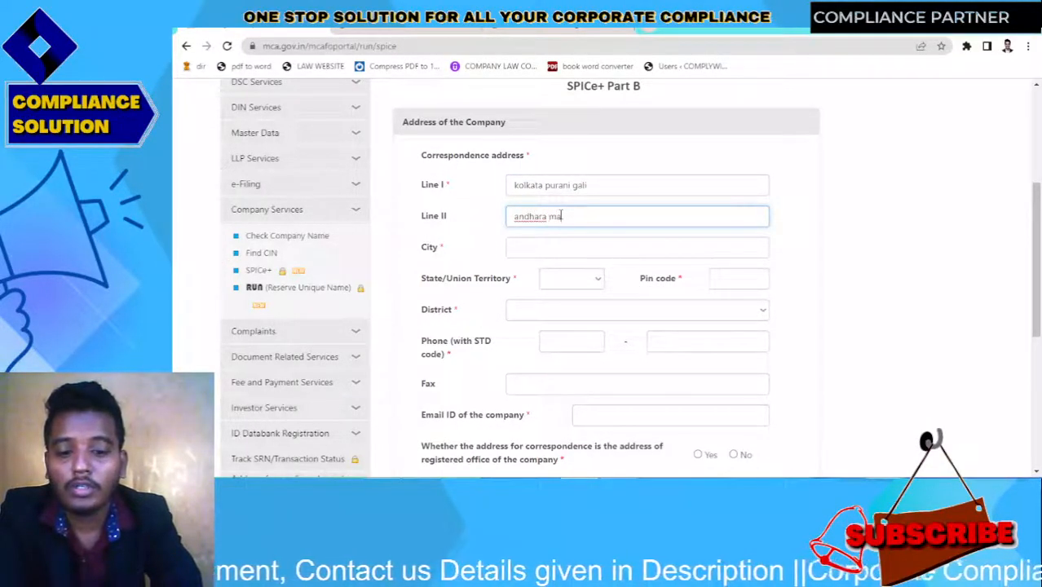
pyautogui.write('kan')
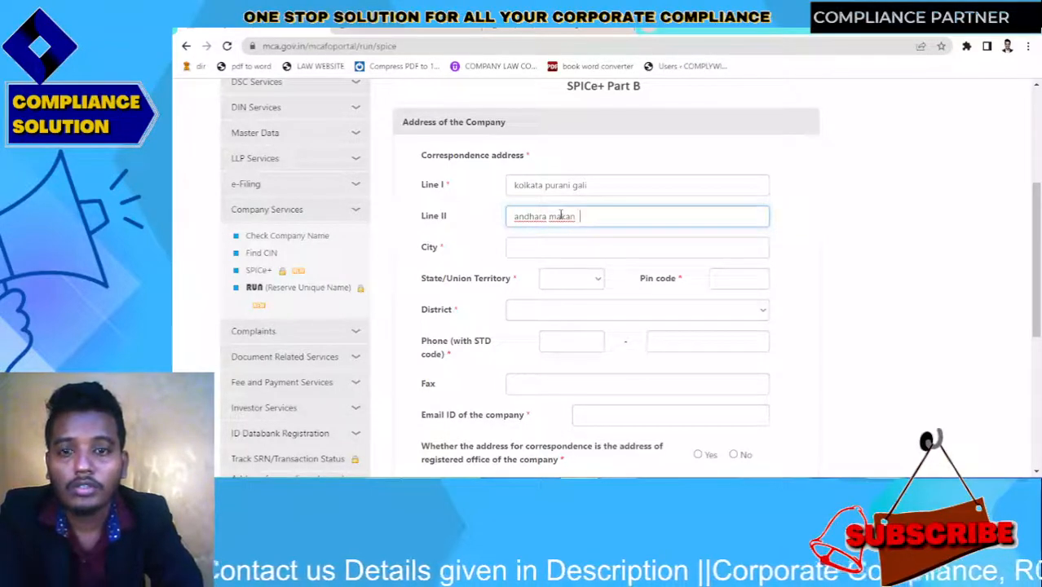
pyautogui.click(539, 254)
pyautogui.write('k')
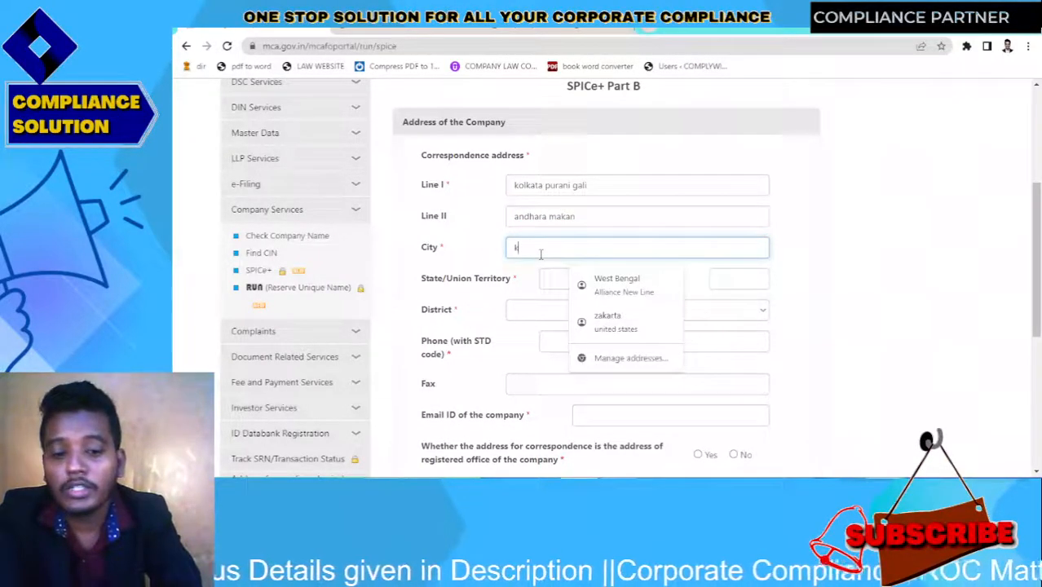
pyautogui.write('olkata')
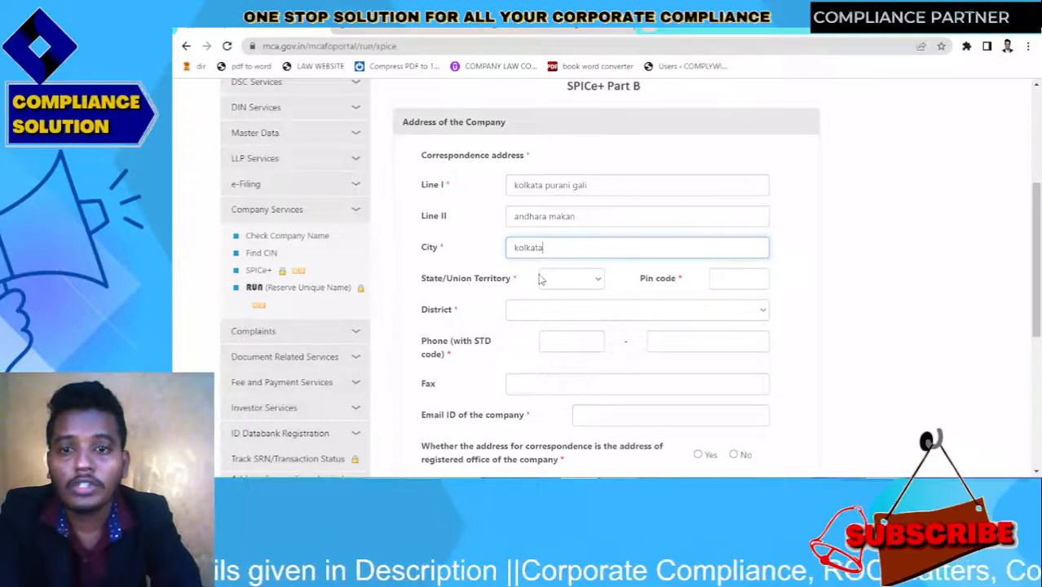
# Set state West Bengal, pin code 700001 and district Kolkata
pyautogui.click(580, 287)
pyautogui.press('w')
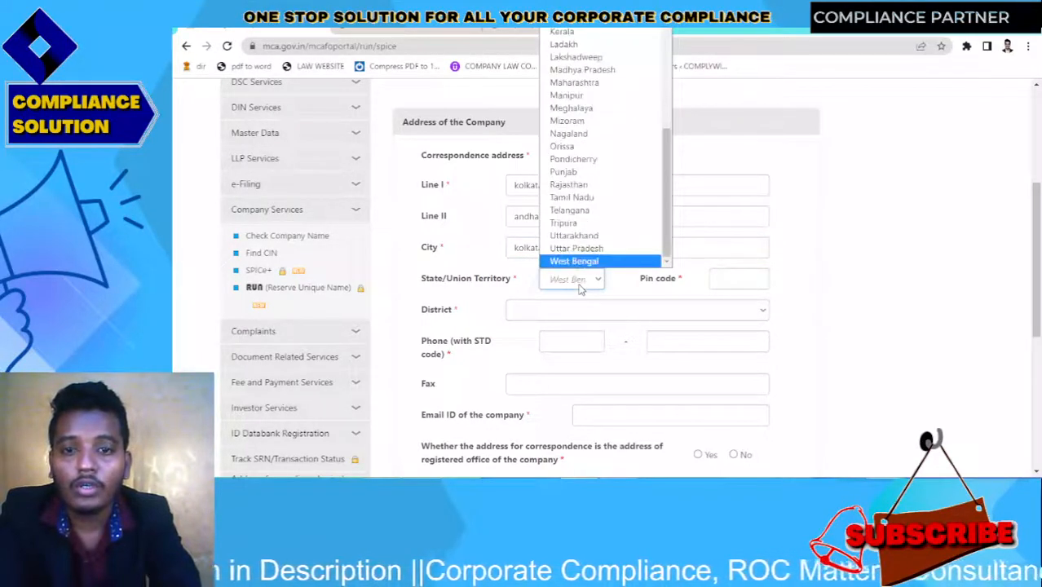
pyautogui.press('Return')
pyautogui.click(724, 278)
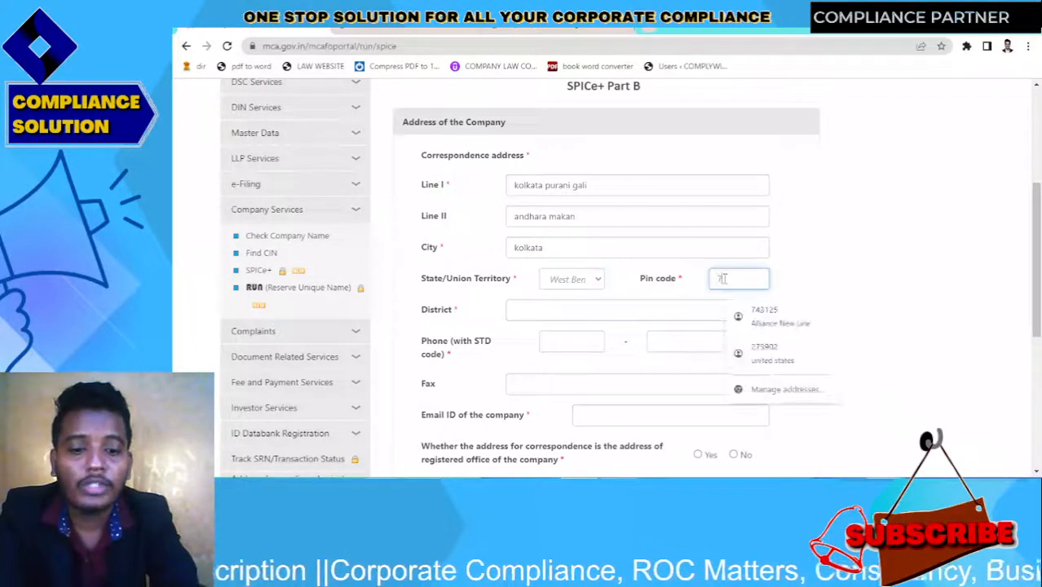
pyautogui.write('700001')
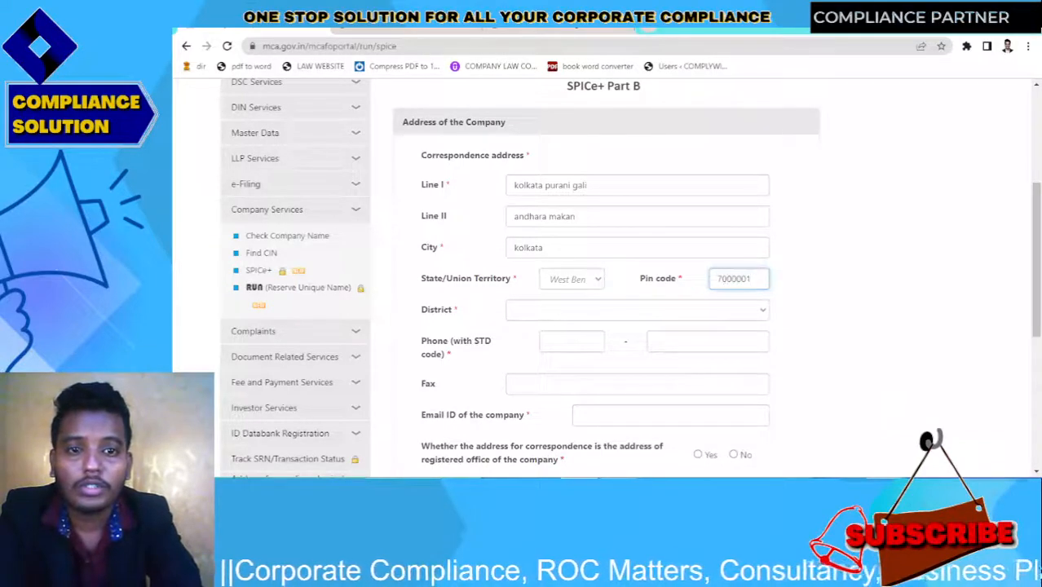
pyautogui.click(788, 283)
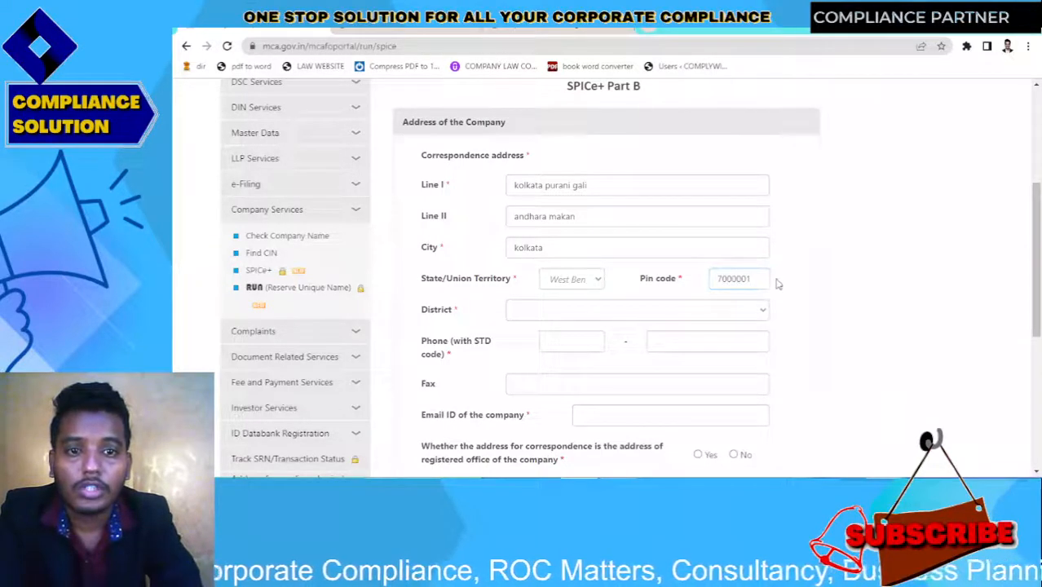
pyautogui.click(667, 314)
pyautogui.press('k')
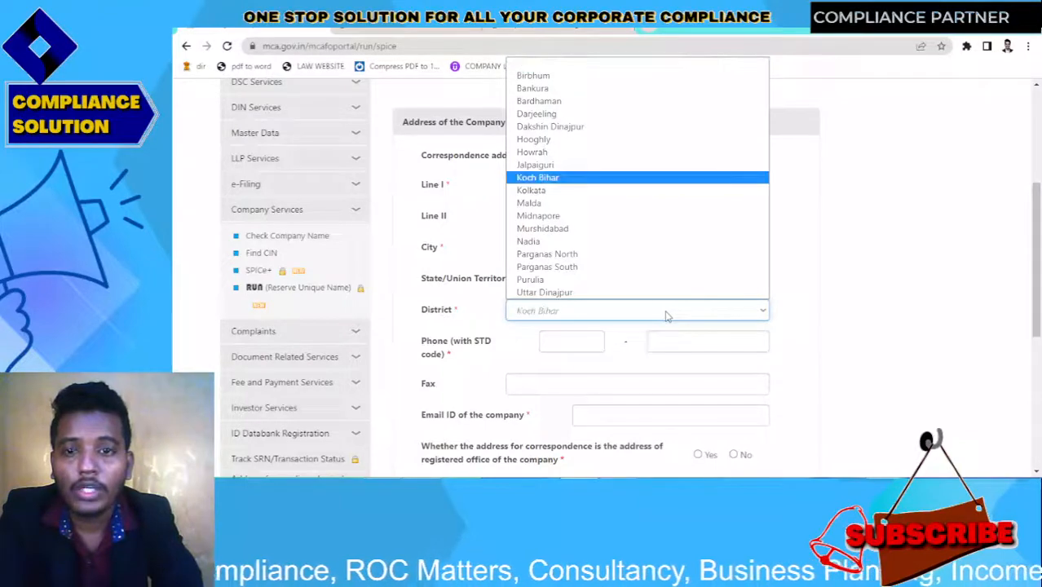
pyautogui.press('Down')
pyautogui.press('Return')
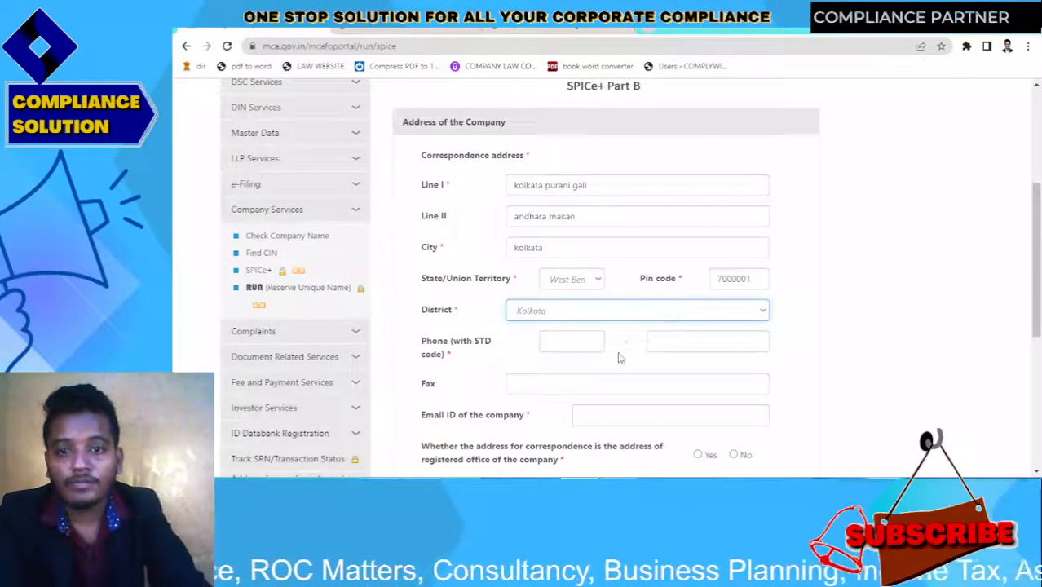
# Enter the company phone number with STD code 033
pyautogui.moveTo(1036, 281); pyautogui.dragTo(1035, 328)
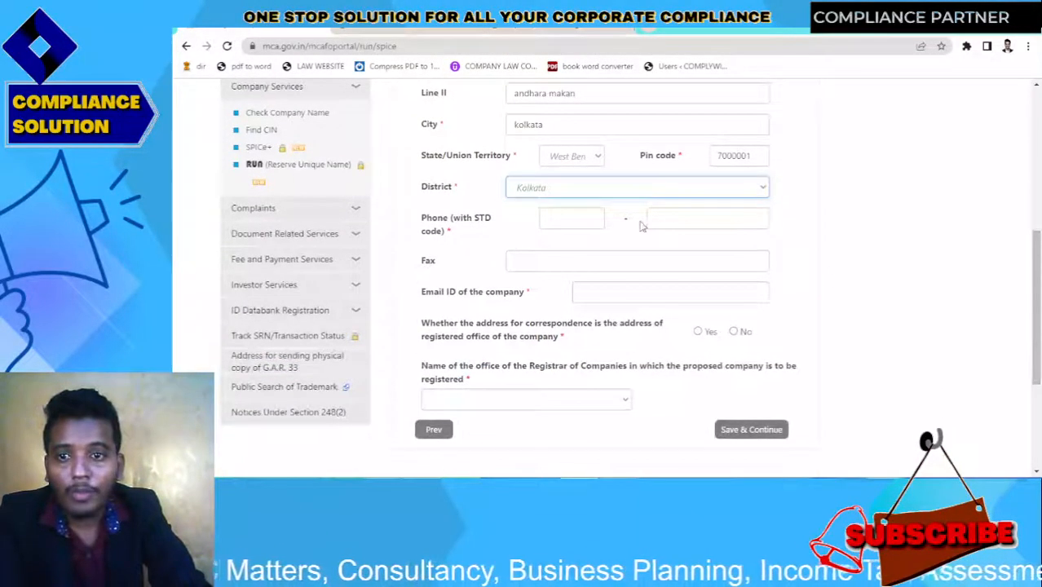
pyautogui.click(557, 216)
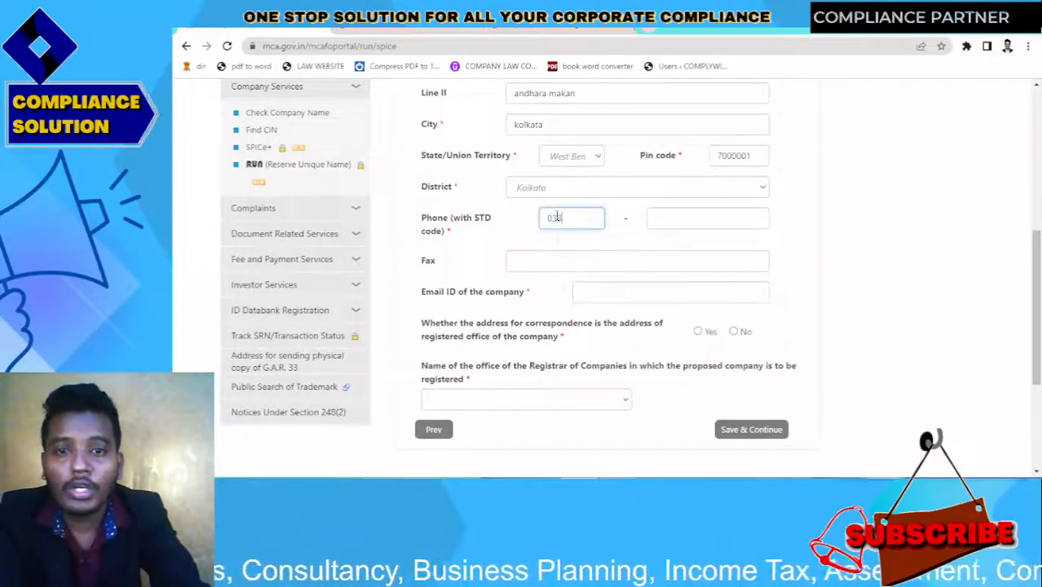
pyautogui.click(707, 216)
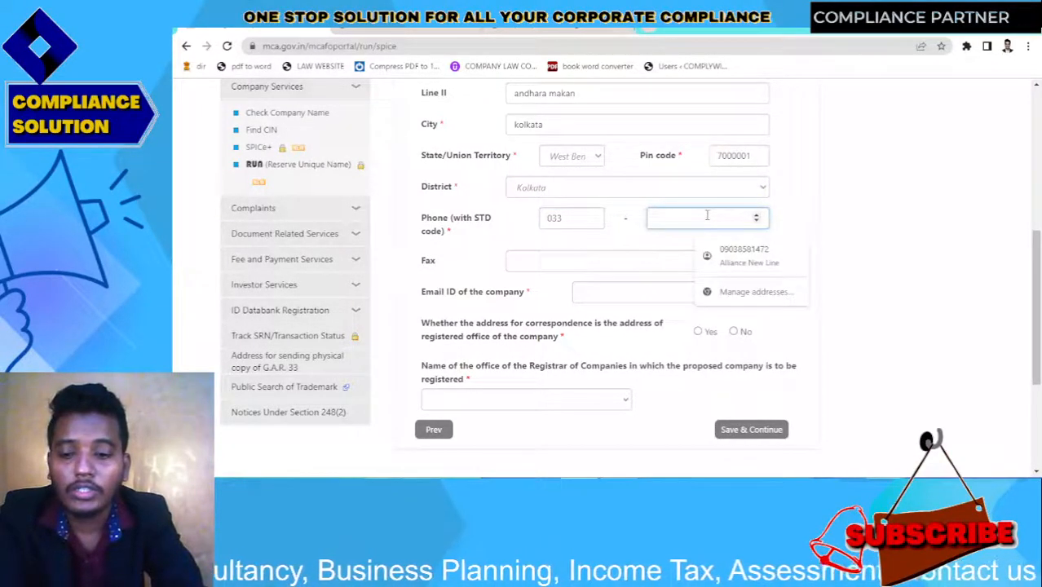
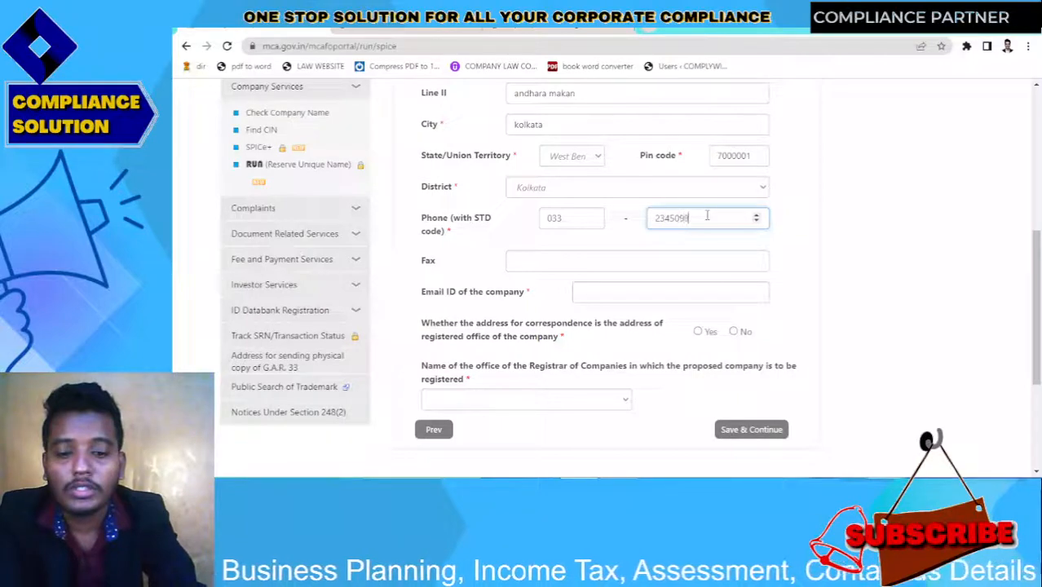
pyautogui.click(833, 273)
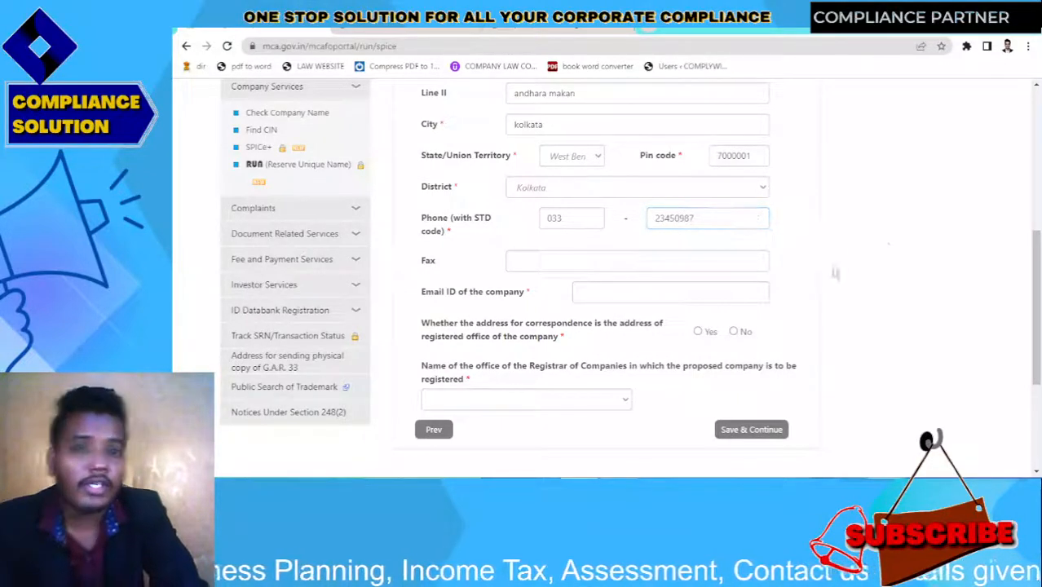
# Enter the company e-mail, keep registered office as correspondence address, choose RoC West Bengal, save
pyautogui.click(593, 299)
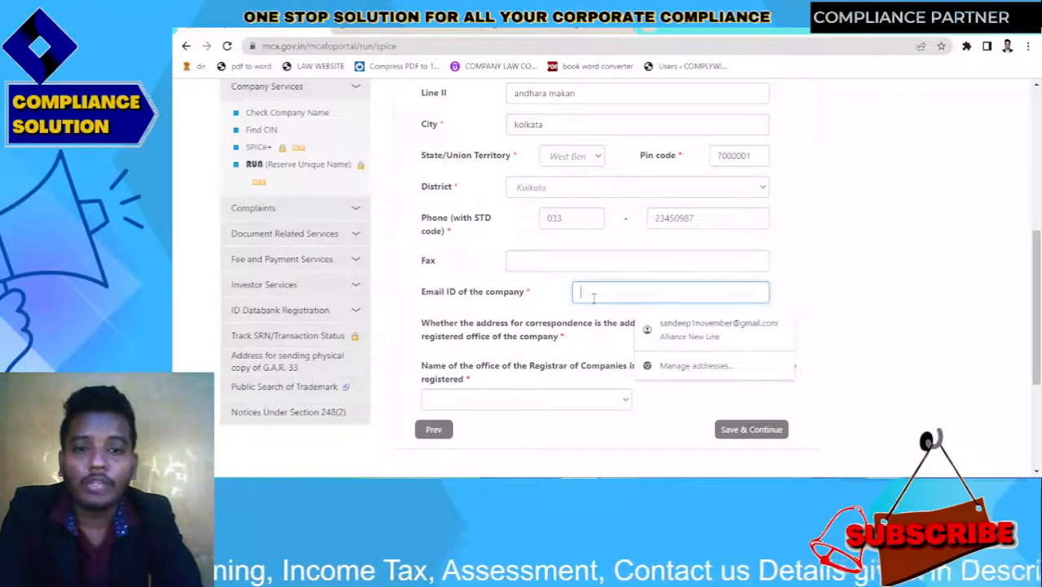
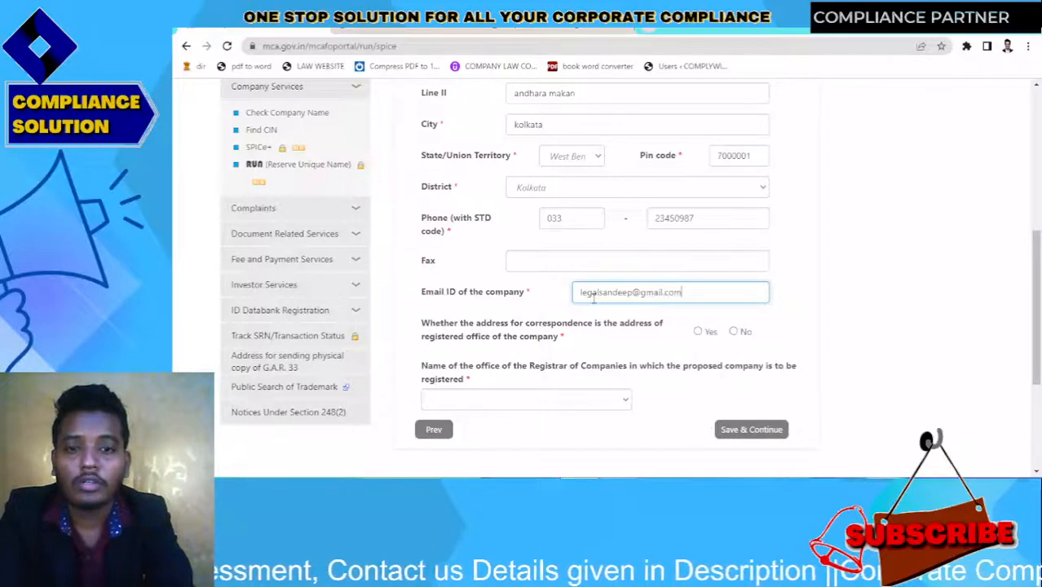
pyautogui.click(644, 344)
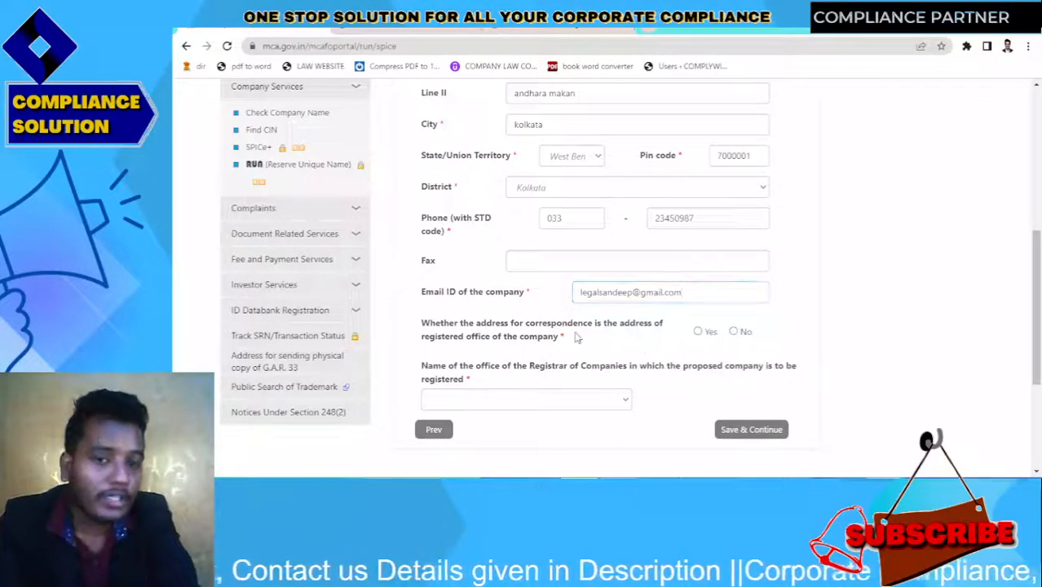
pyautogui.click(698, 333)
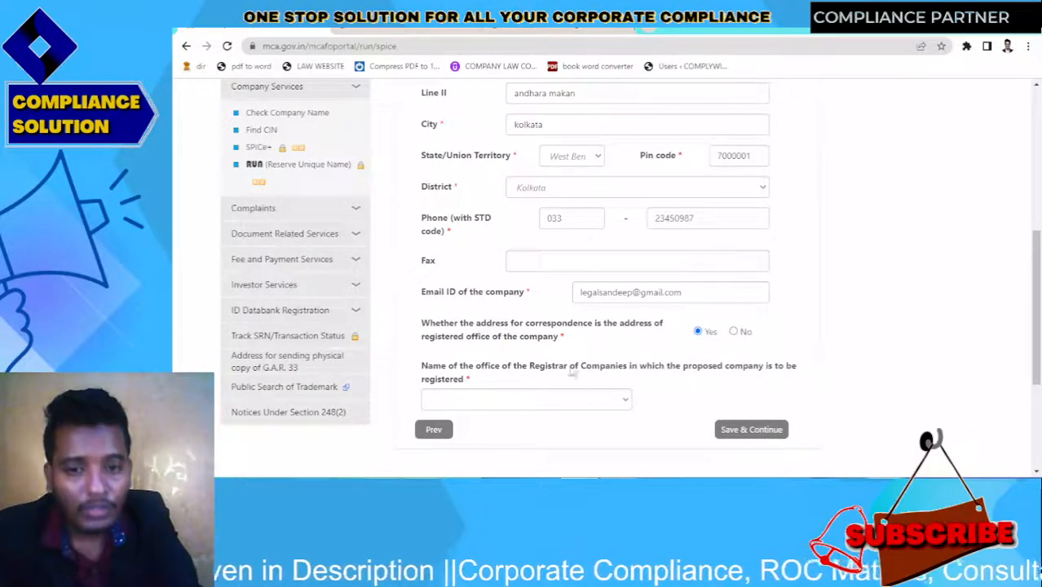
pyautogui.click(616, 400)
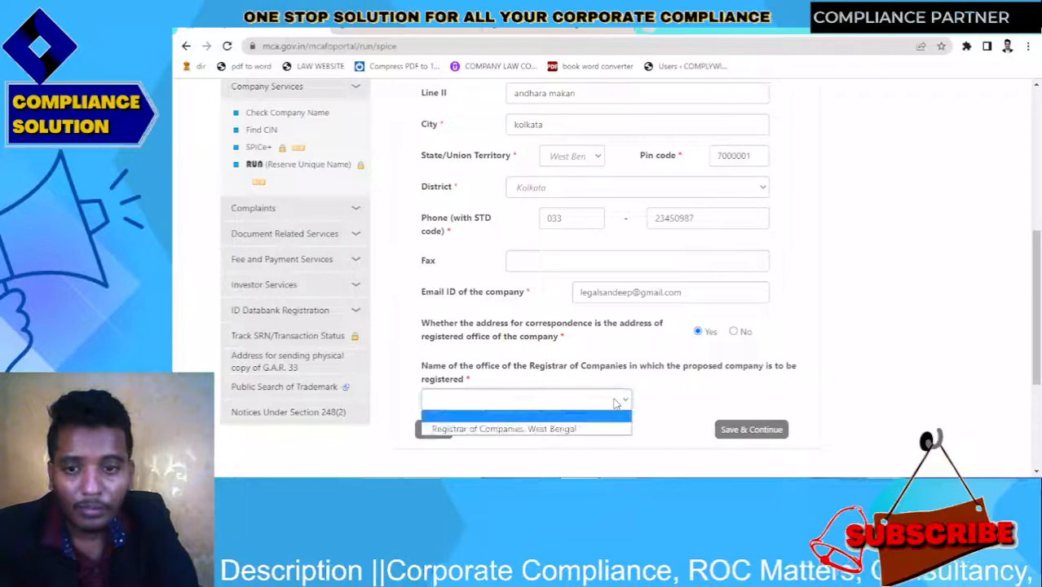
pyautogui.click(568, 429)
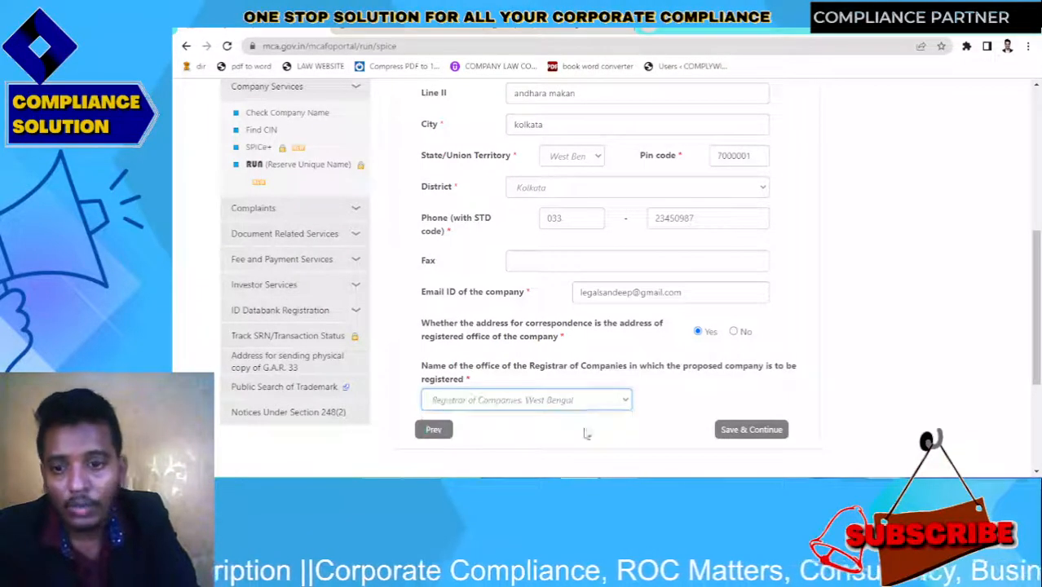
pyautogui.click(744, 432)
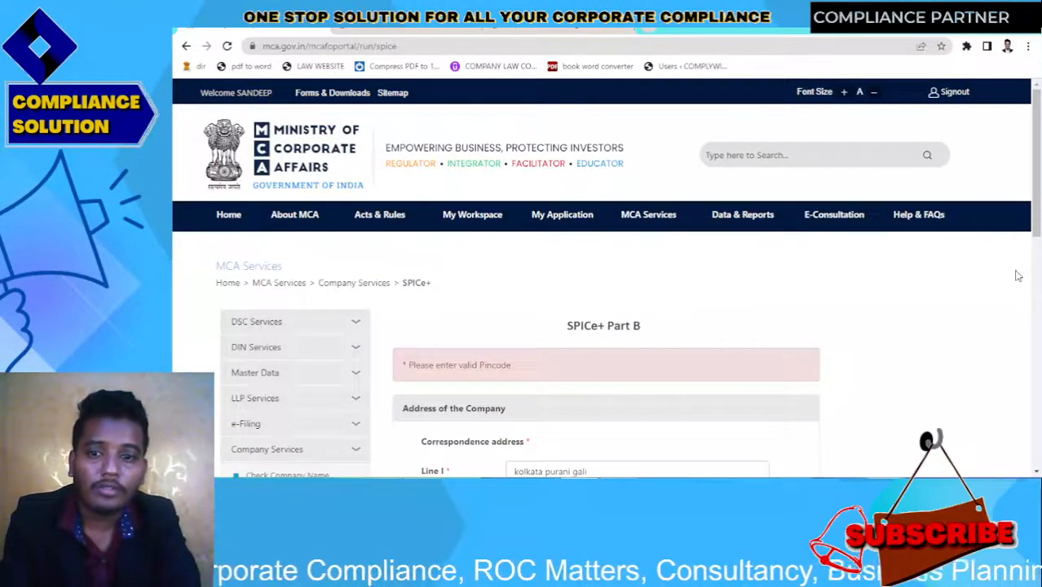
# Correct the pin code to 700001 and save the address again
pyautogui.moveTo(1038, 197); pyautogui.dragTo(1038, 303)
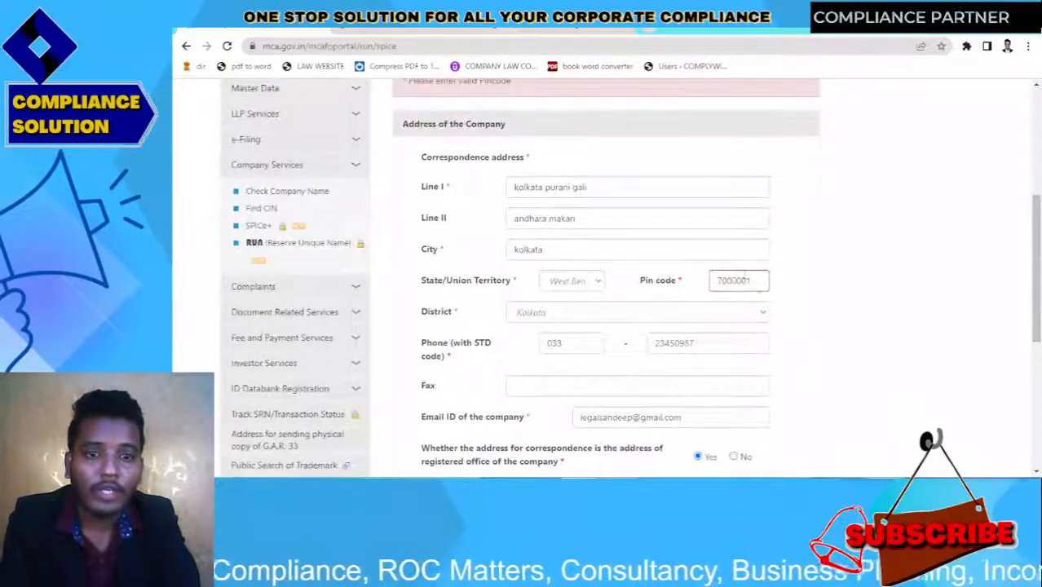
pyautogui.click(742, 279)
pyautogui.press('BackSpace')
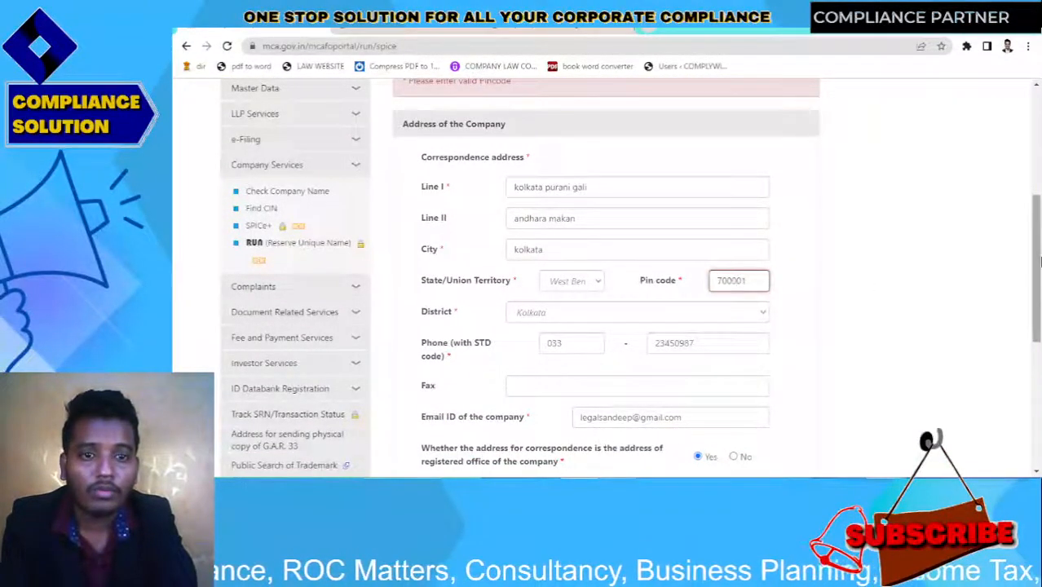
pyautogui.moveTo(1037, 285); pyautogui.dragTo(1040, 408)
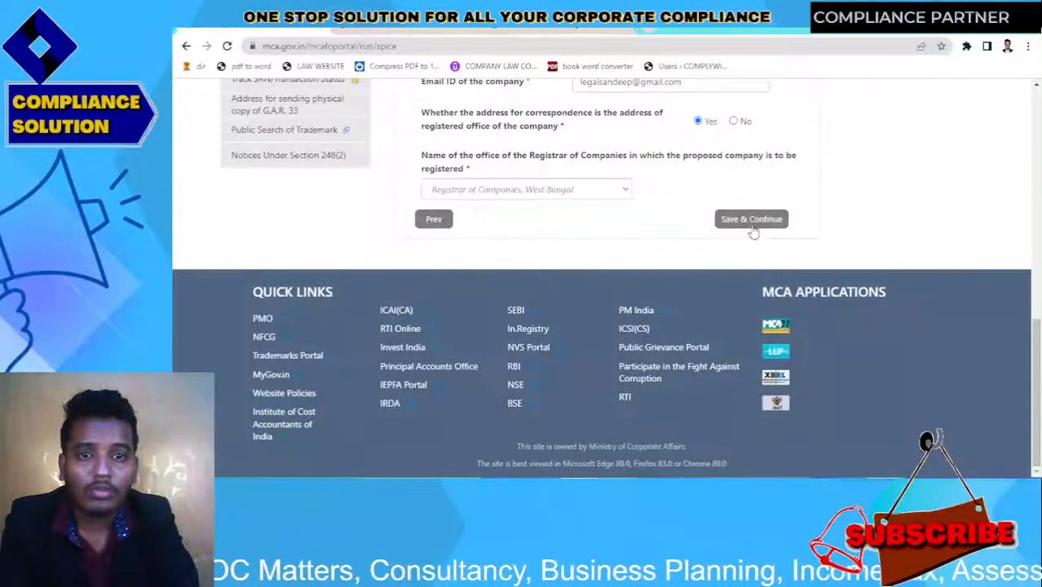
pyautogui.click(750, 225)
# Fill the DIN table with 2 individual subscriber-directors without DIN, 0 elsewhere, and save
pyautogui.scroll(-2, 1039, 194)
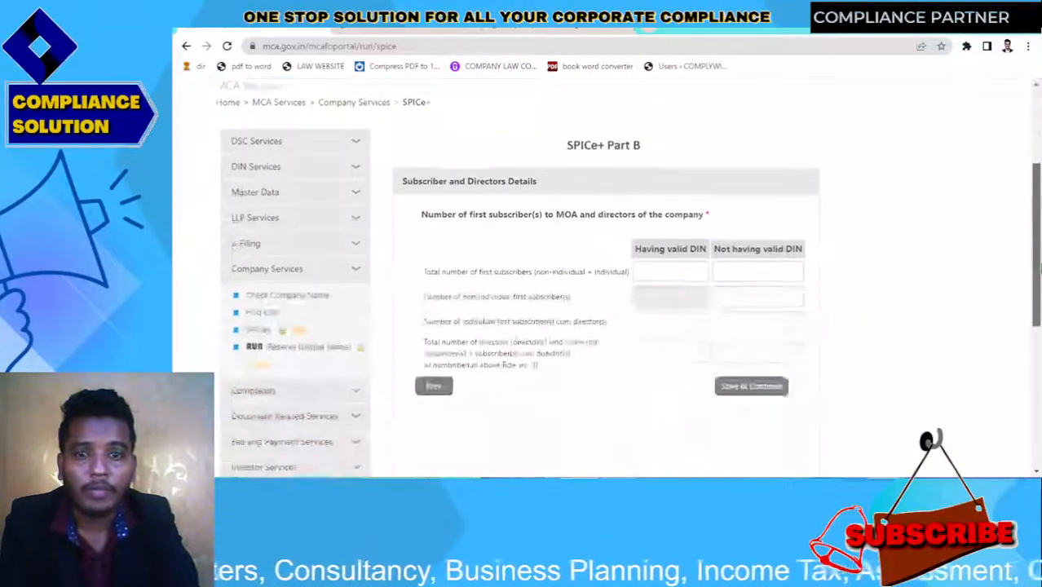
pyautogui.scroll(-1, 710, 193)
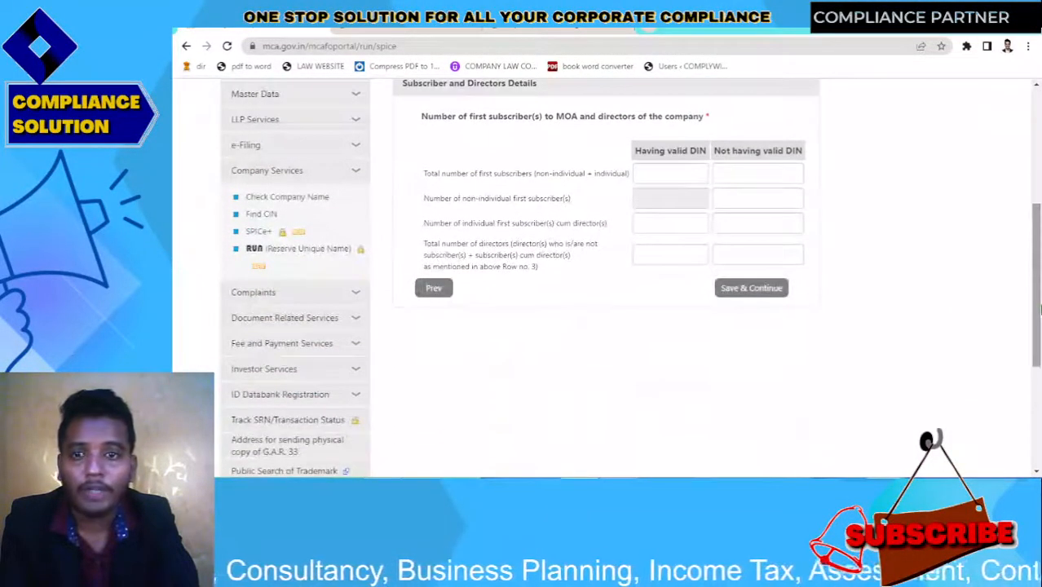
pyautogui.click(665, 172)
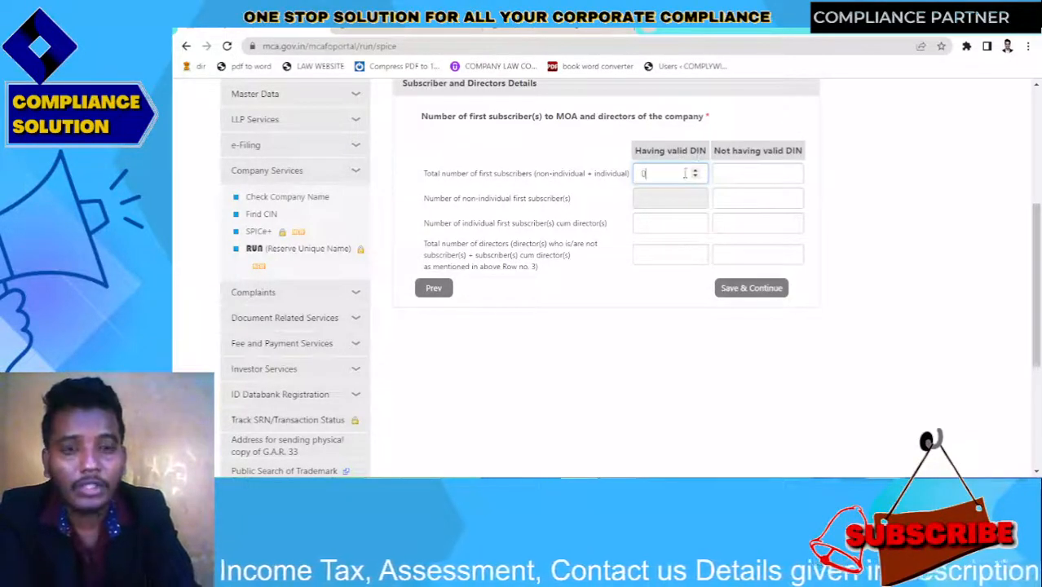
pyautogui.click(736, 175)
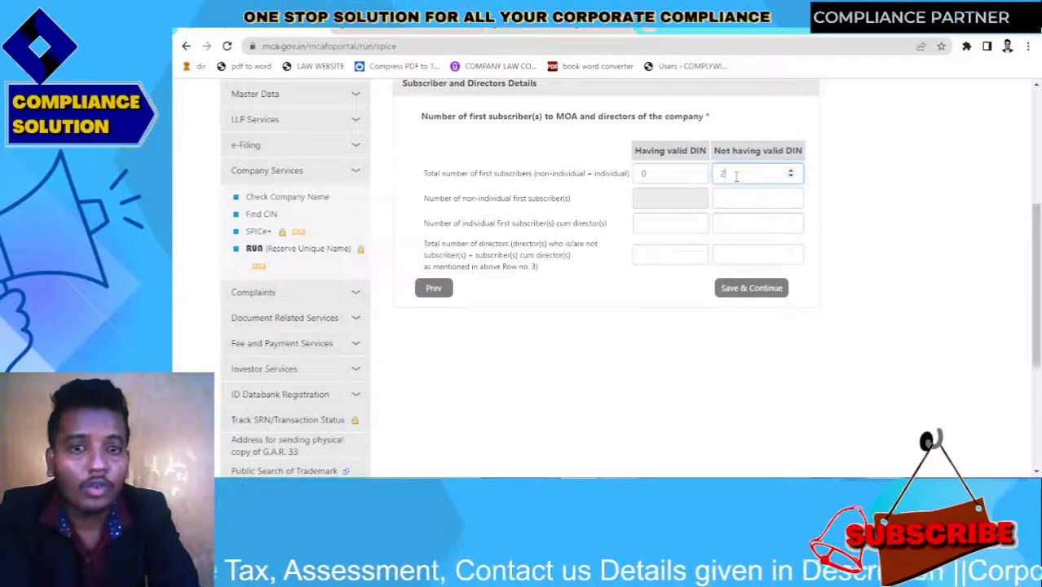
pyautogui.click(666, 203)
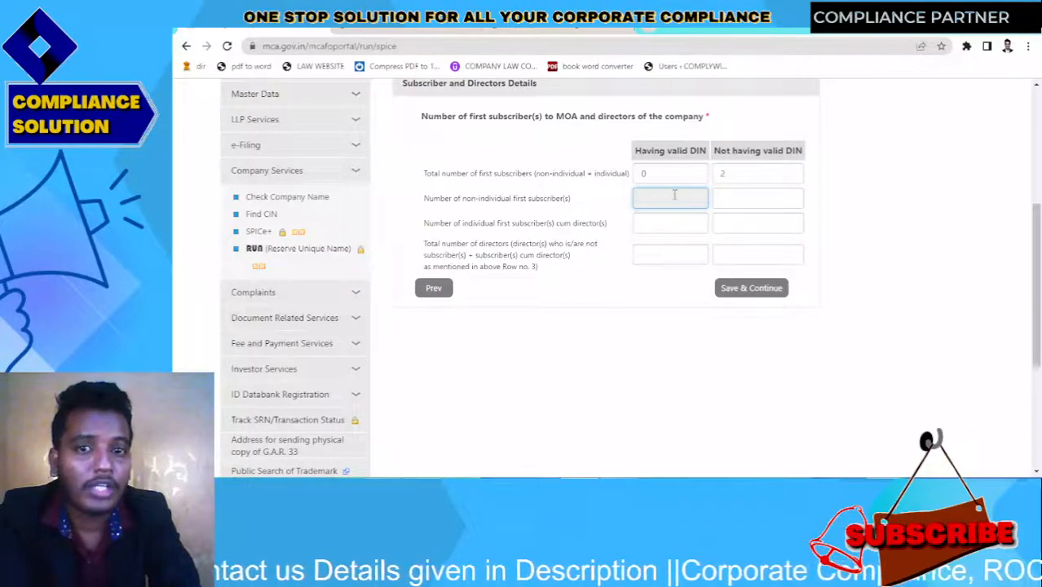
pyautogui.click(727, 200)
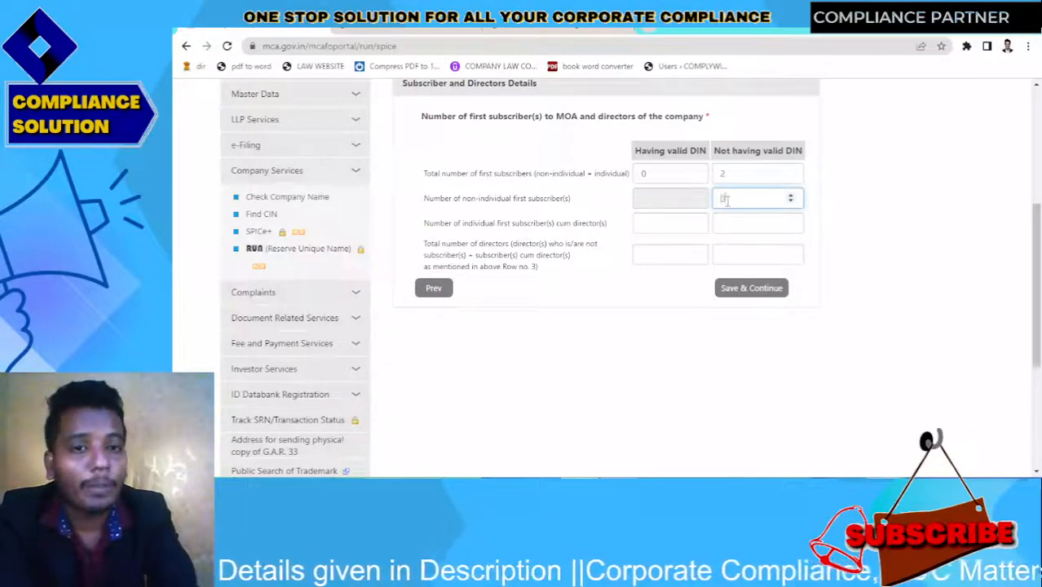
pyautogui.click(665, 226)
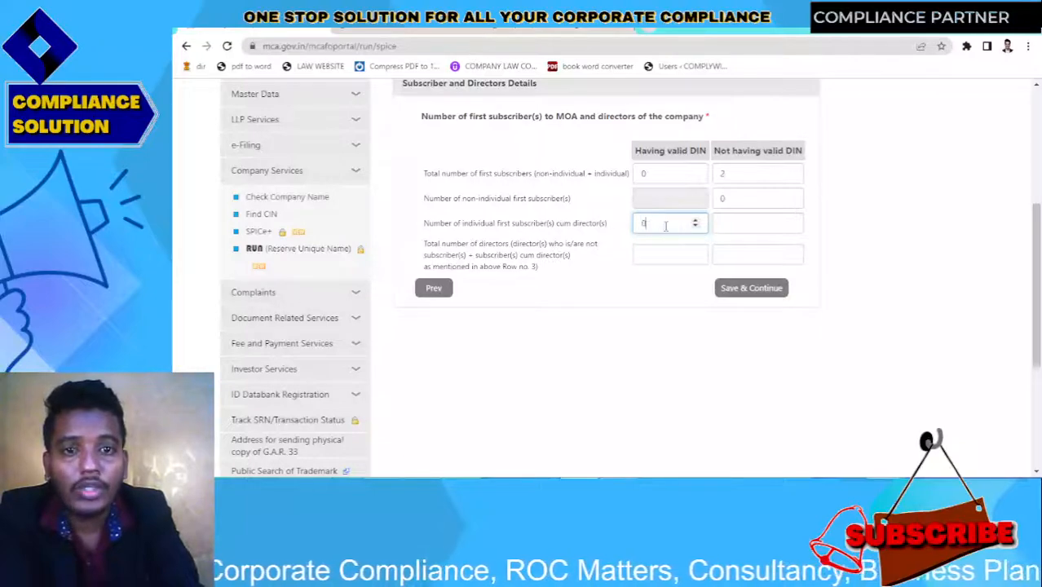
pyautogui.click(733, 224)
pyautogui.write('2')
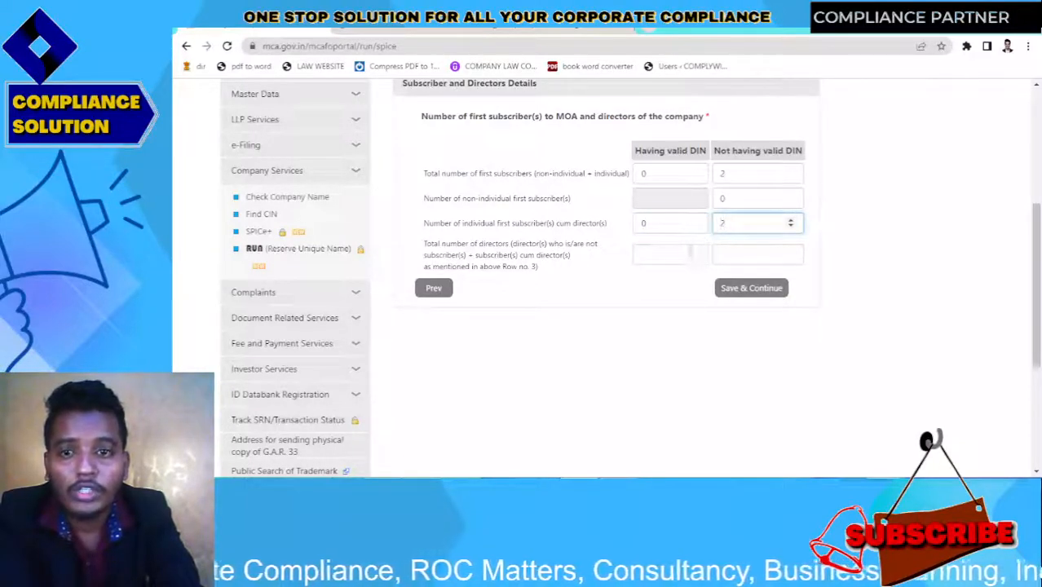
pyautogui.click(661, 256)
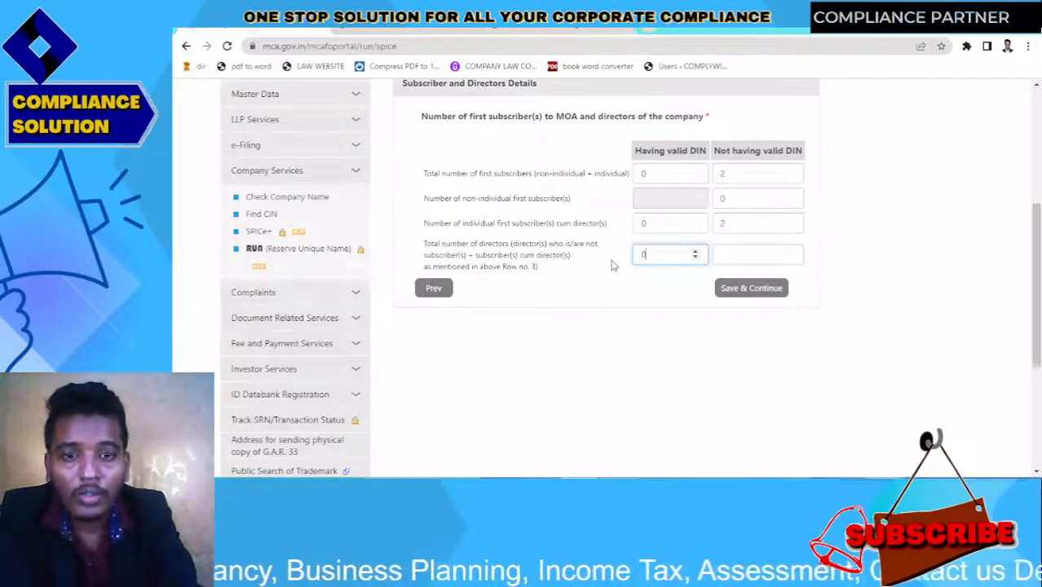
pyautogui.click(742, 246)
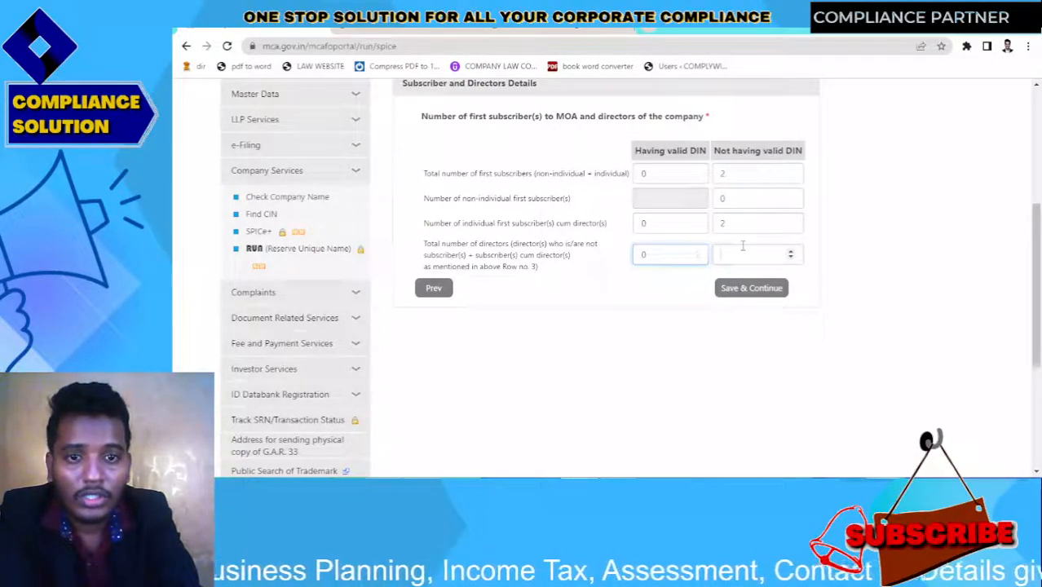
pyautogui.click(709, 357)
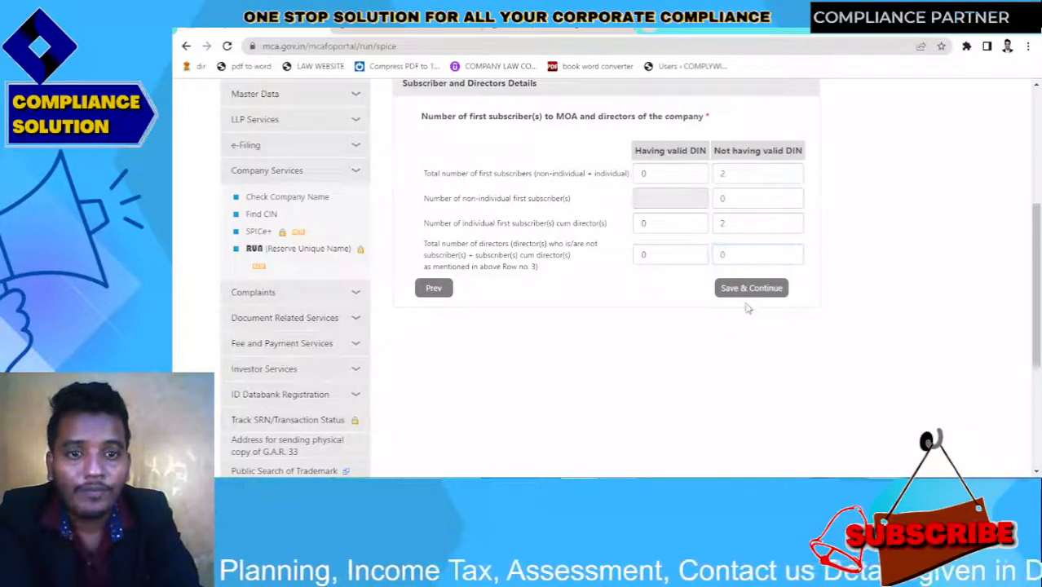
pyautogui.click(754, 288)
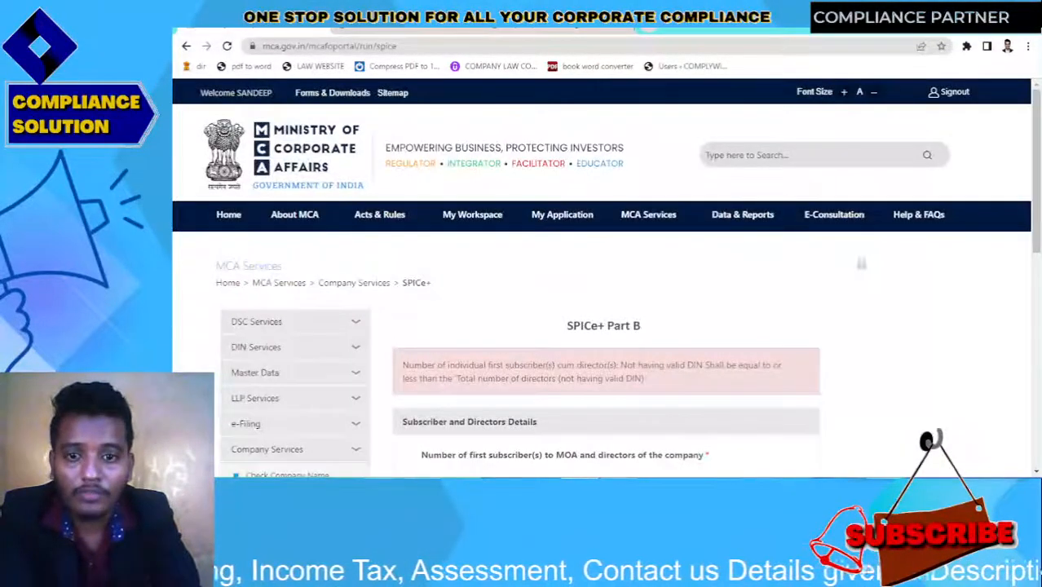
# Change row 4 directors without valid DIN from 0 to 2 and save the counts
pyautogui.moveTo(1038, 189); pyautogui.dragTo(1038, 300)
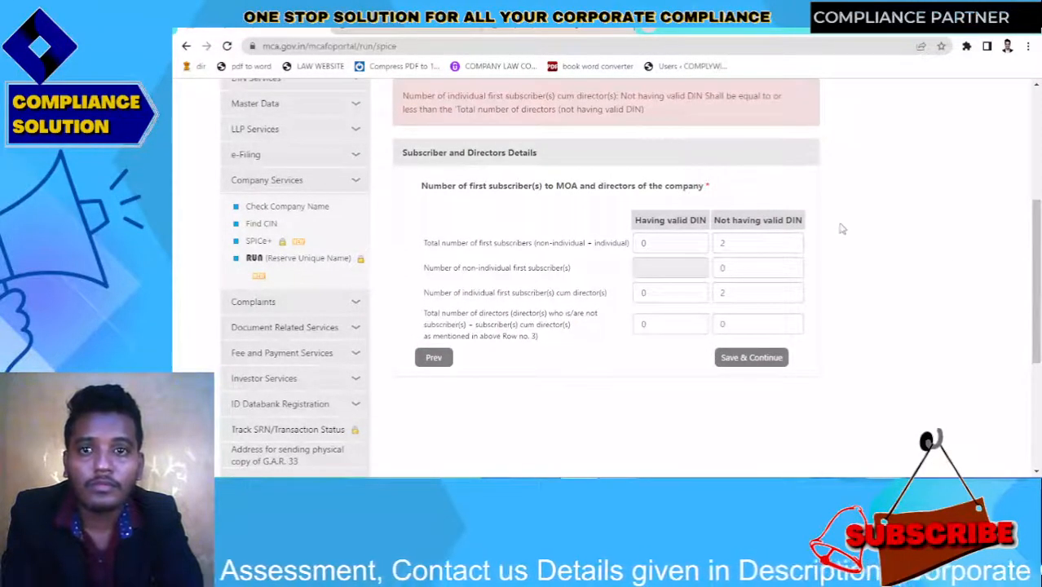
pyautogui.click(740, 318)
pyautogui.press('BackSpace')
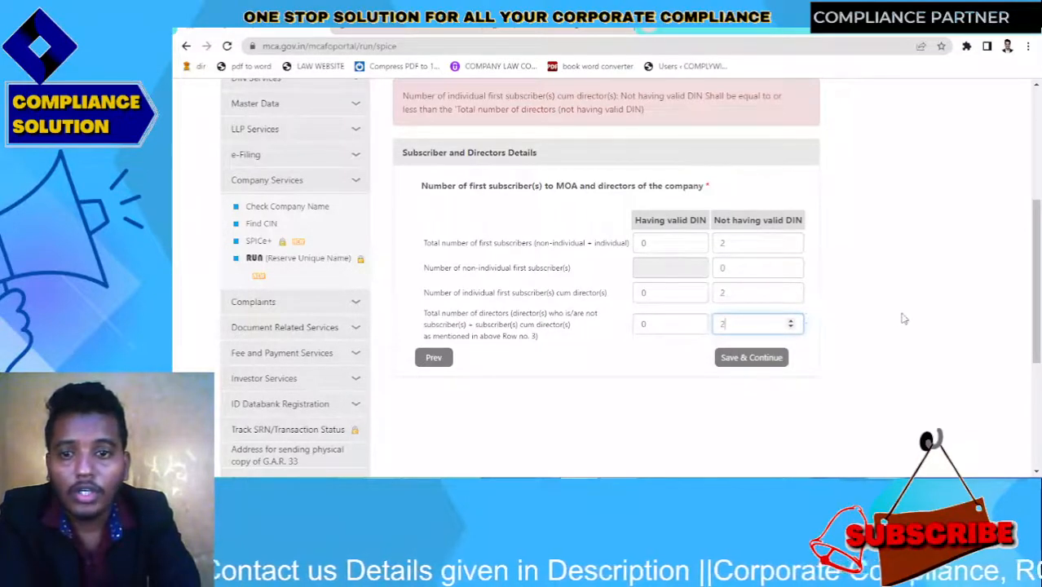
pyautogui.click(855, 328)
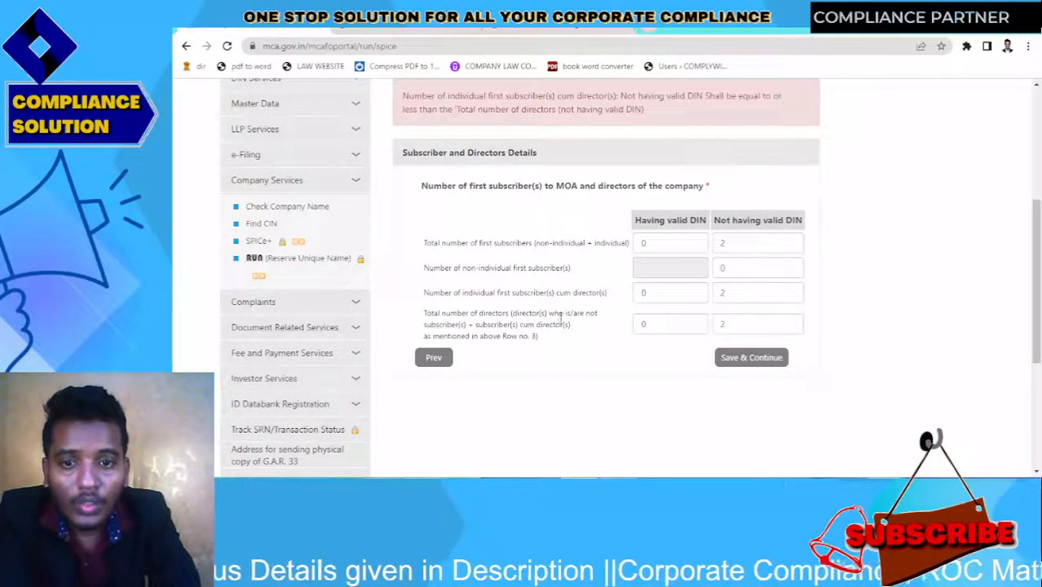
pyautogui.click(751, 358)
pyautogui.scroll(-2, 1035, 306)
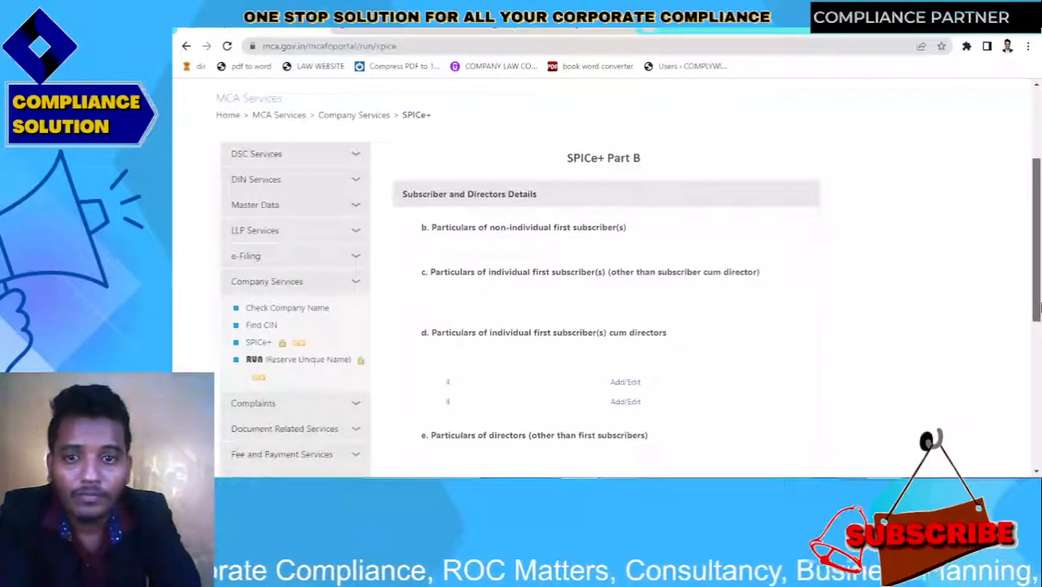
# Open the first subscriber-director's particulars and enter the director's first name, clearing the surname field
pyautogui.scroll(-1, 1036, 307)
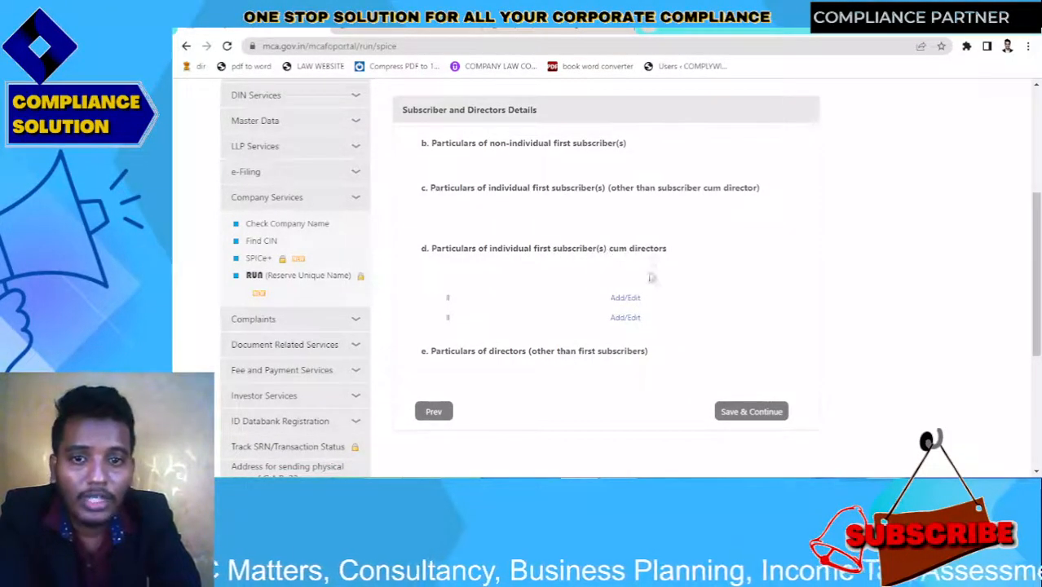
pyautogui.click(621, 299)
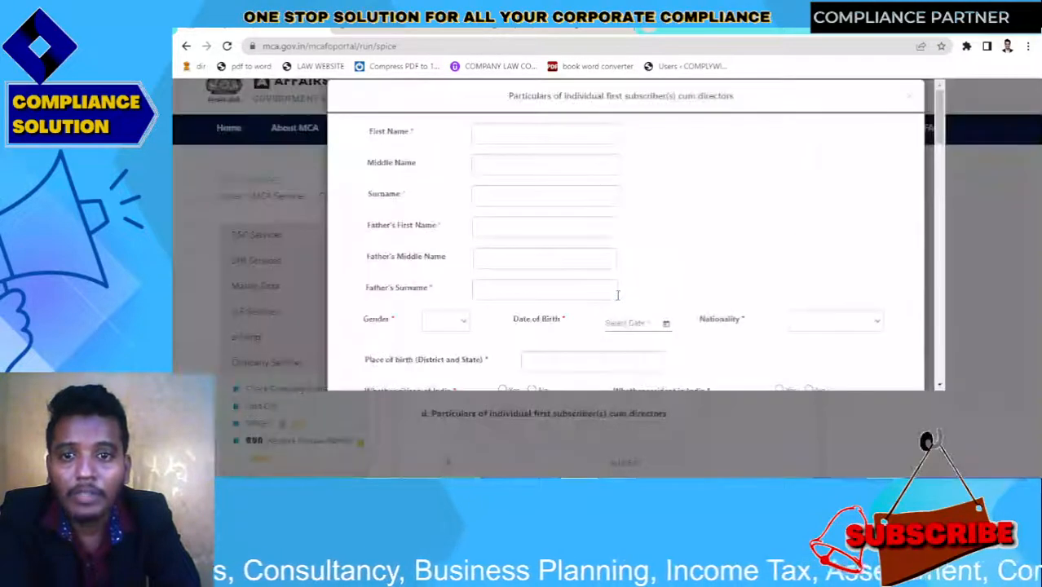
pyautogui.click(505, 131)
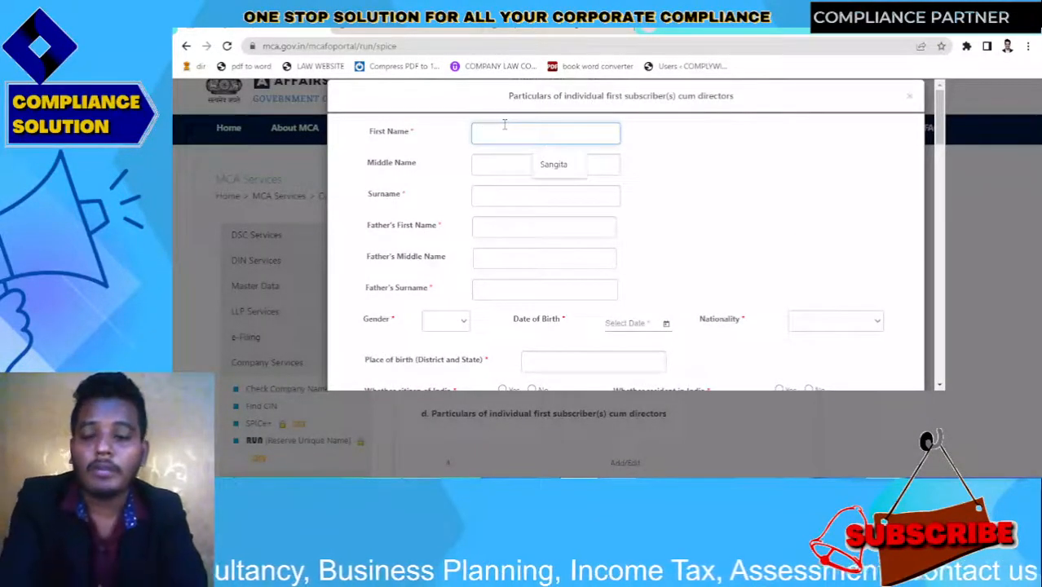
pyautogui.write('s')
pyautogui.press('BackSpace')
pyautogui.write('su')
pyautogui.press('BackSpace')
pyautogui.press('BackSpace')
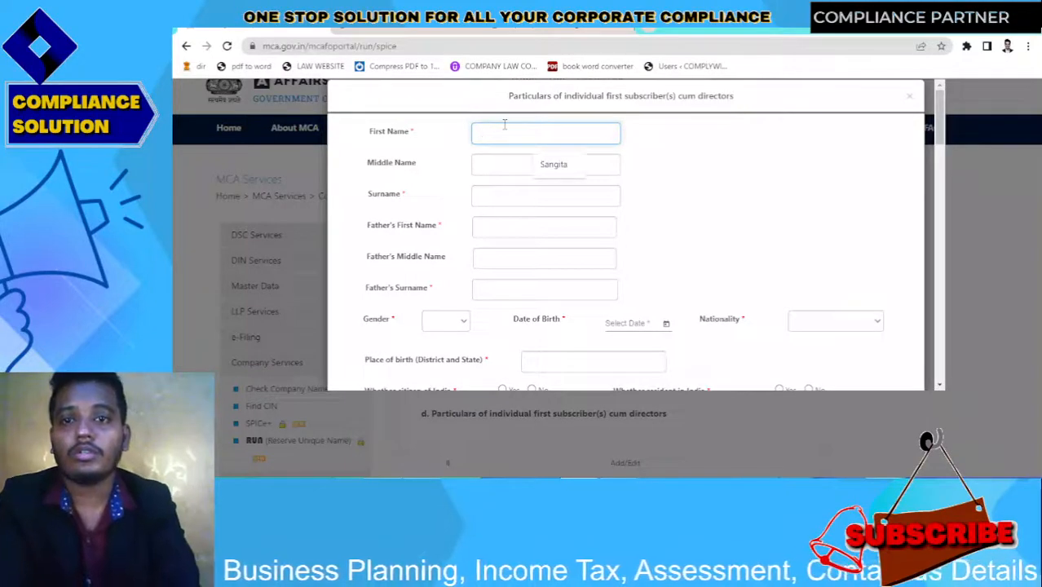
pyautogui.write('suja')
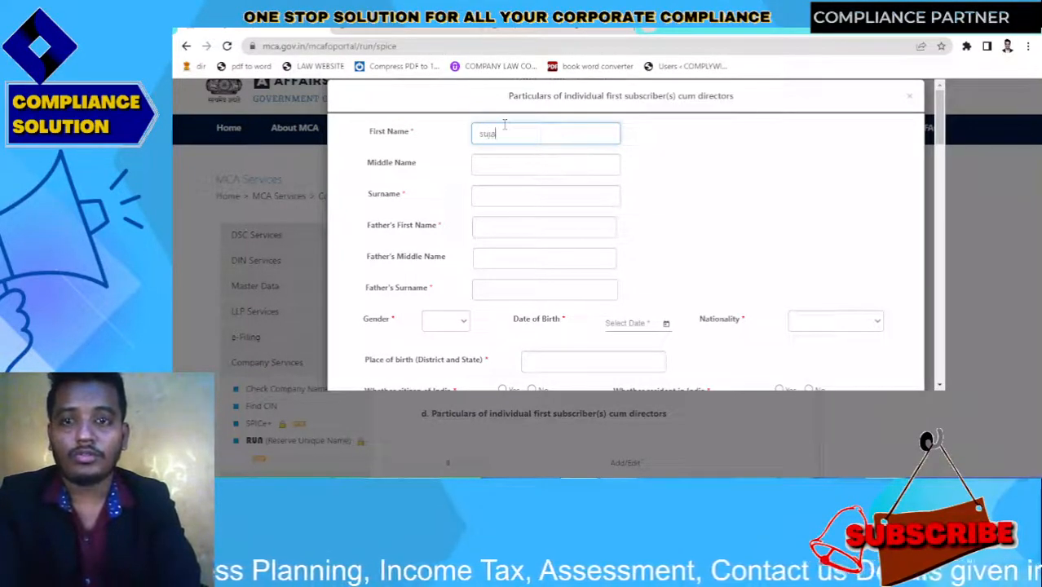
pyautogui.write('y')
pyautogui.click(492, 173)
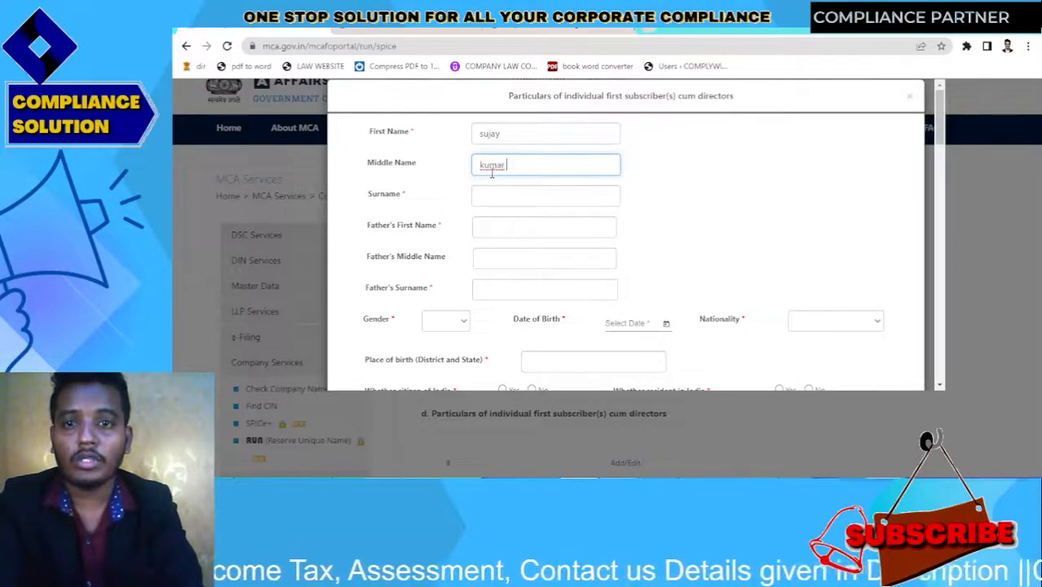
pyautogui.click(493, 199)
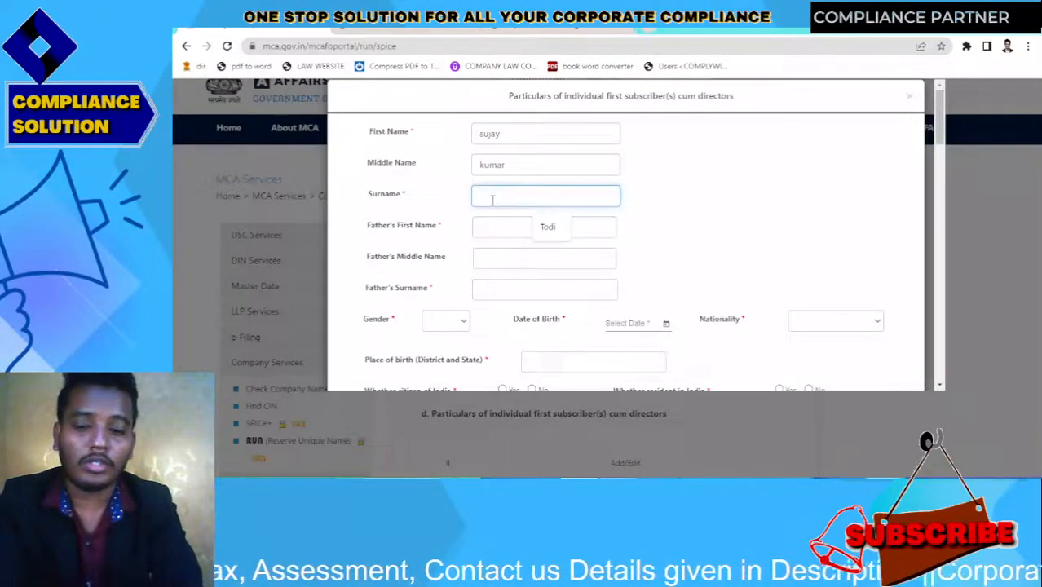
pyautogui.press('BackSpace')
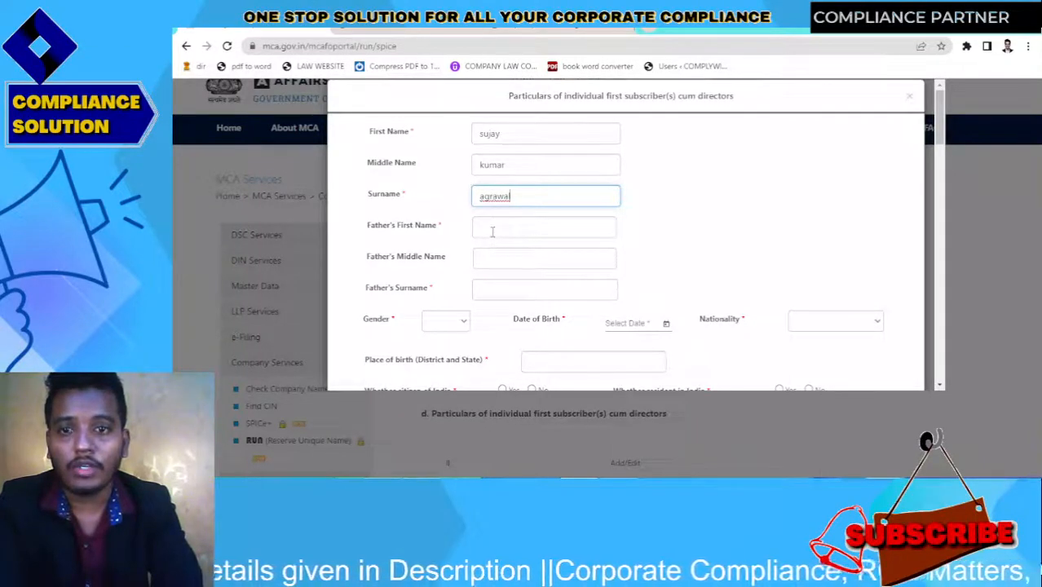
# Enter the father's first, middle and surname
pyautogui.click(493, 231)
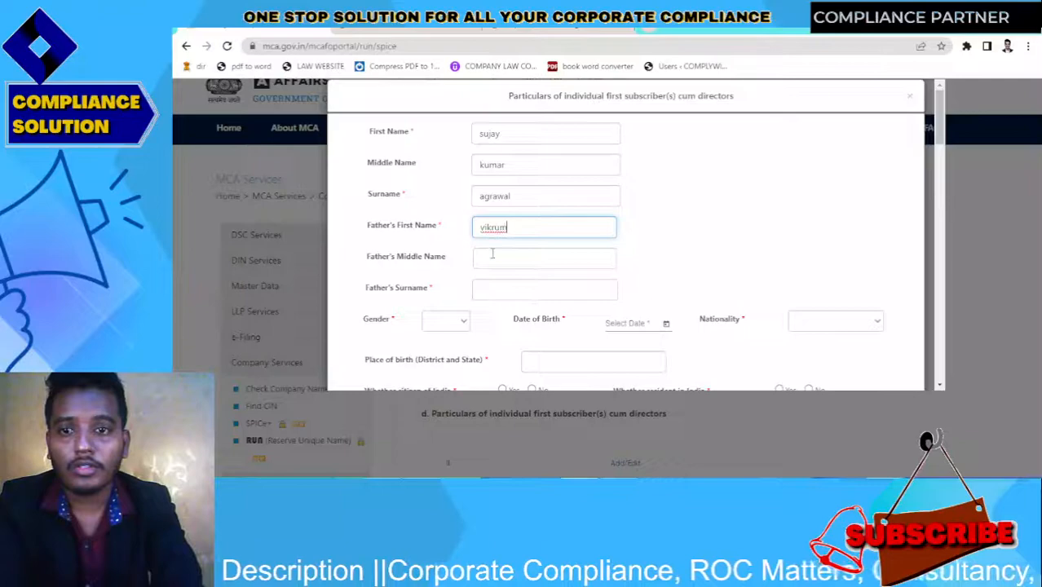
pyautogui.click(492, 255)
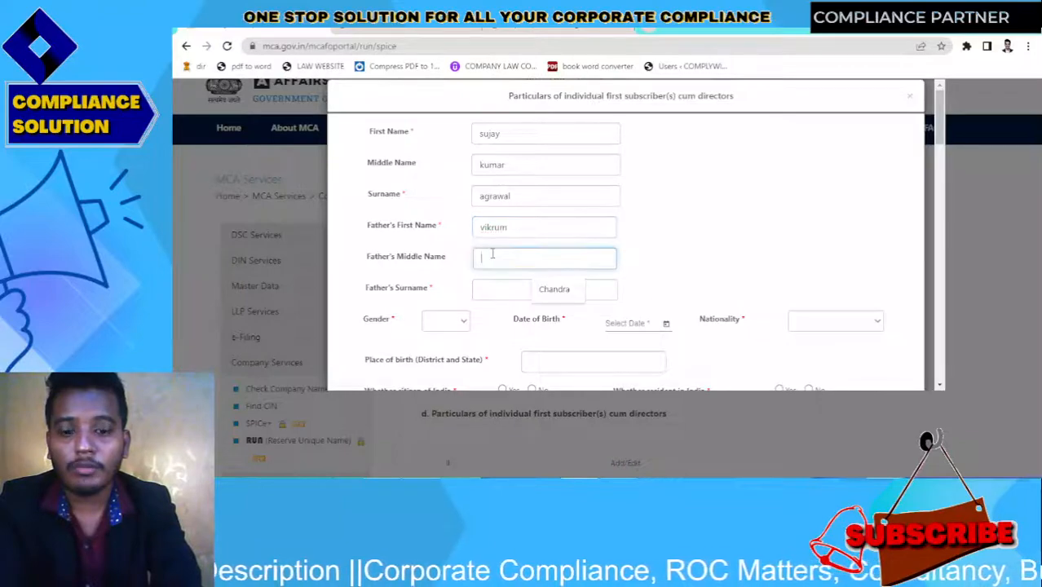
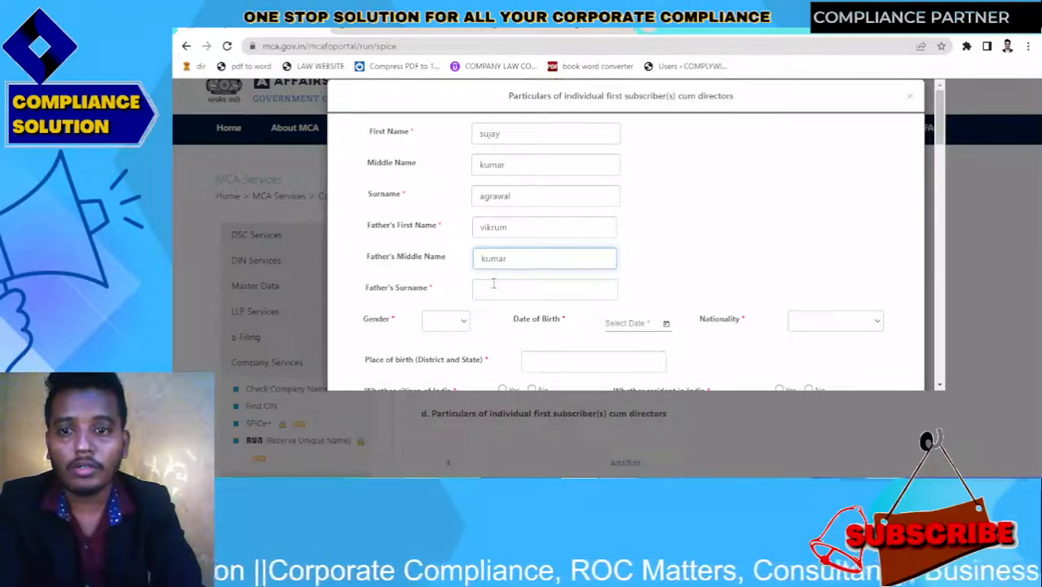
pyautogui.click(493, 287)
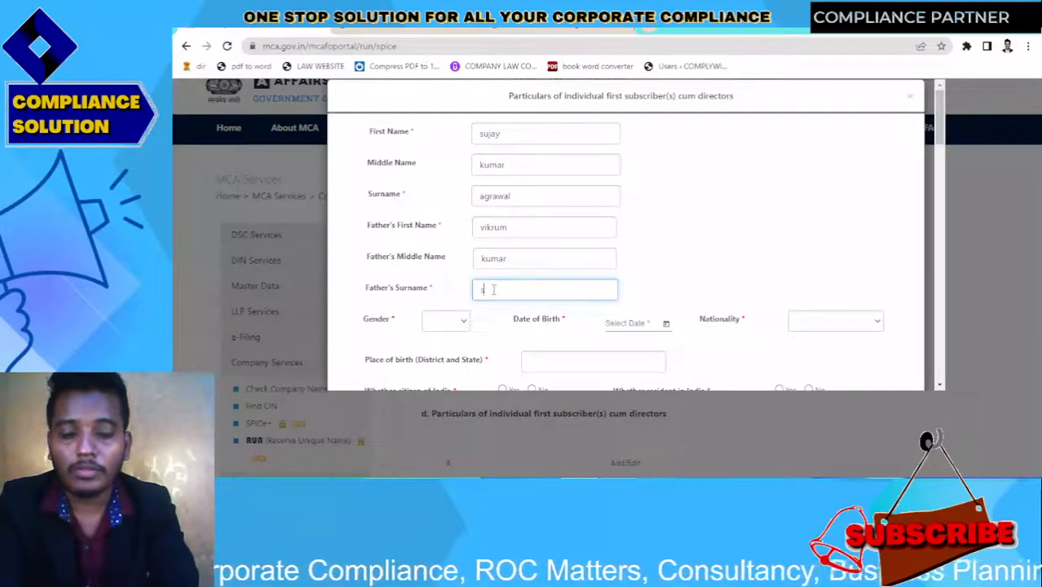
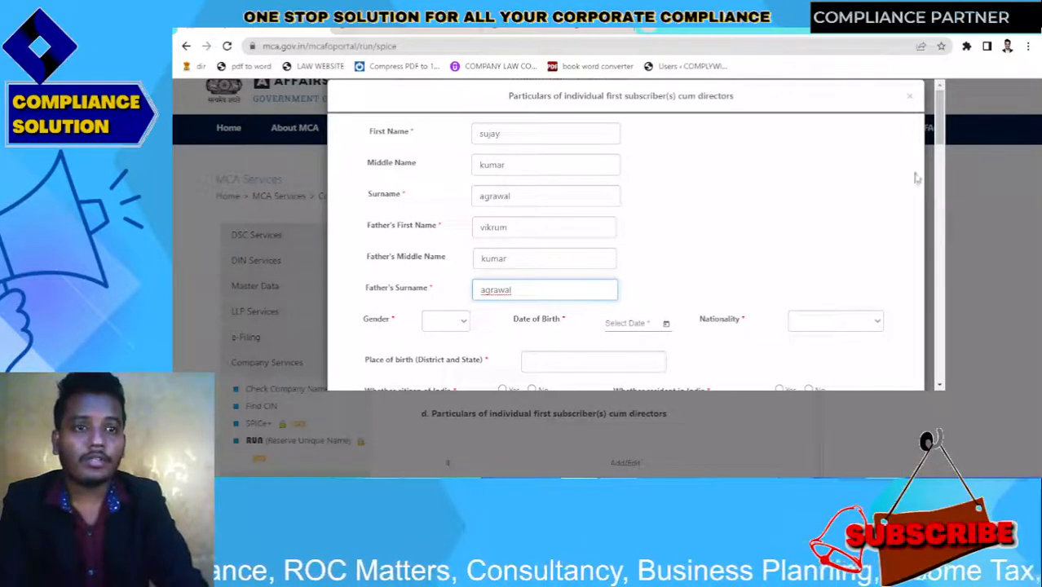
# Set gender to MALE and date of birth to 6/3/1992 (June 3, 1992)
pyautogui.moveTo(939, 139); pyautogui.dragTo(940, 169)
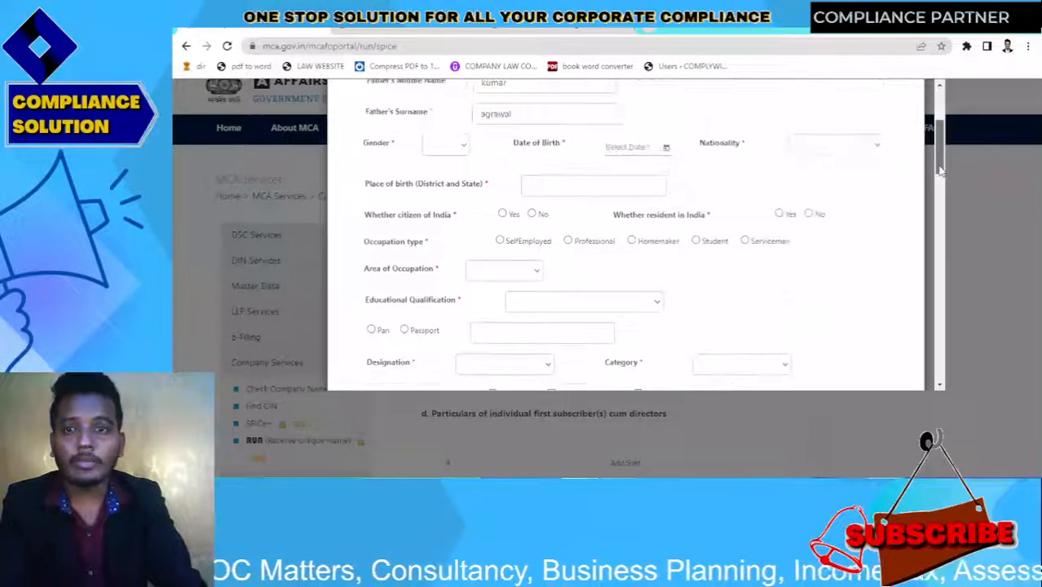
pyautogui.click(445, 145)
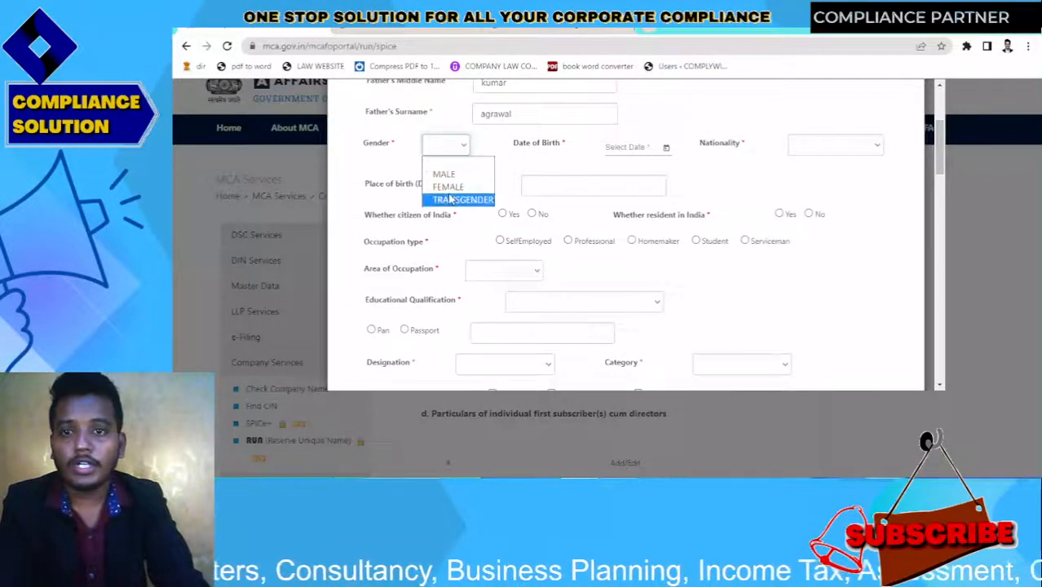
pyautogui.click(443, 174)
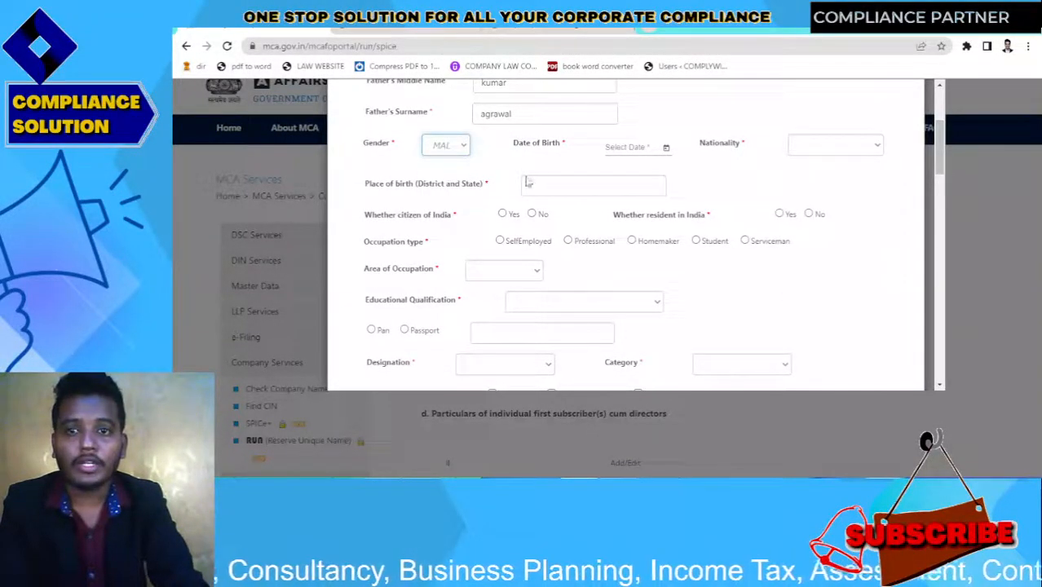
pyautogui.click(633, 148)
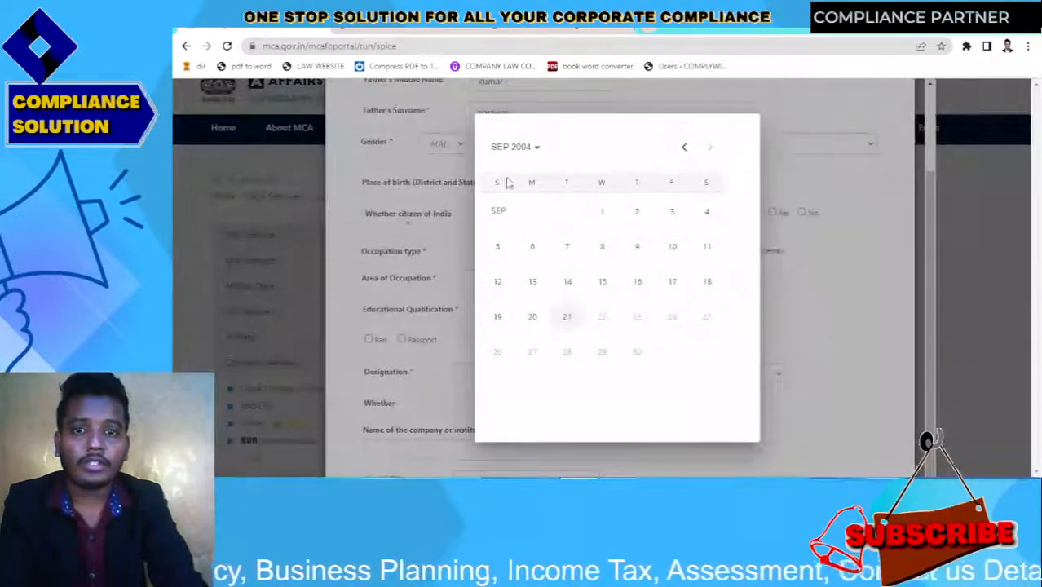
pyautogui.click(512, 147)
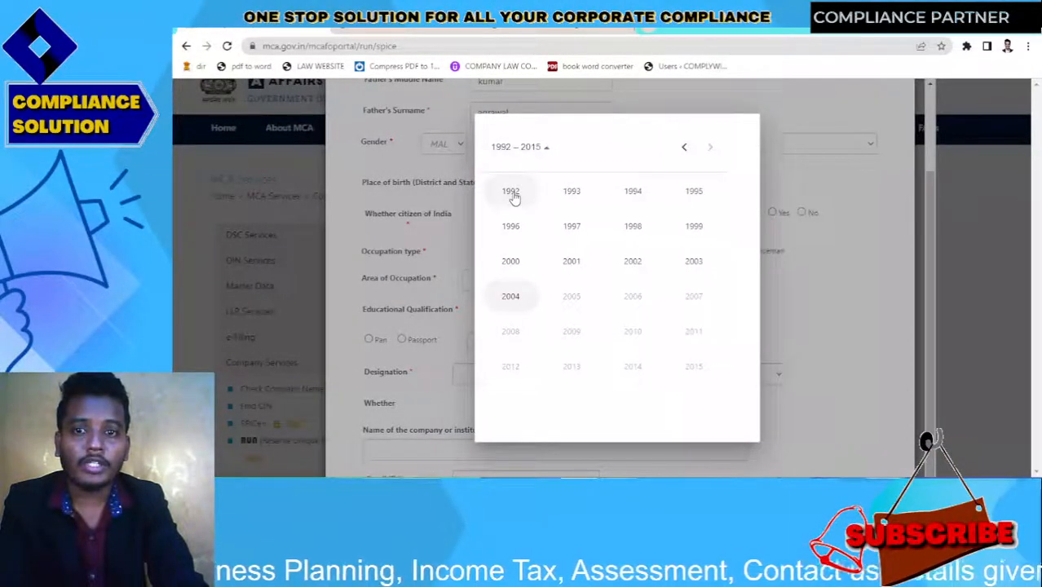
pyautogui.click(513, 196)
pyautogui.click(584, 255)
pyautogui.click(601, 243)
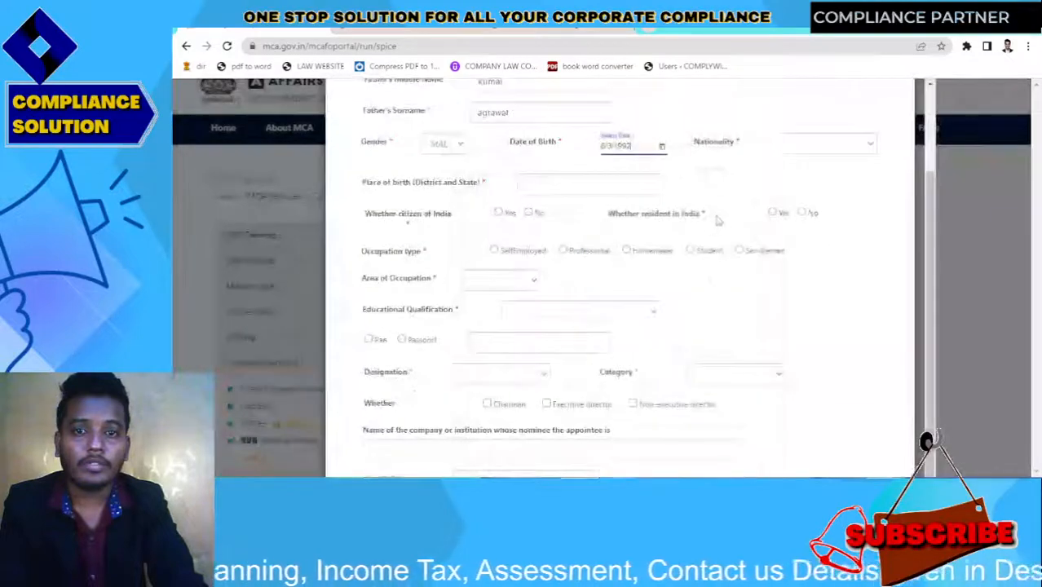
# Set nationality to INDIA and place of birth to Kolkata
pyautogui.click(797, 148)
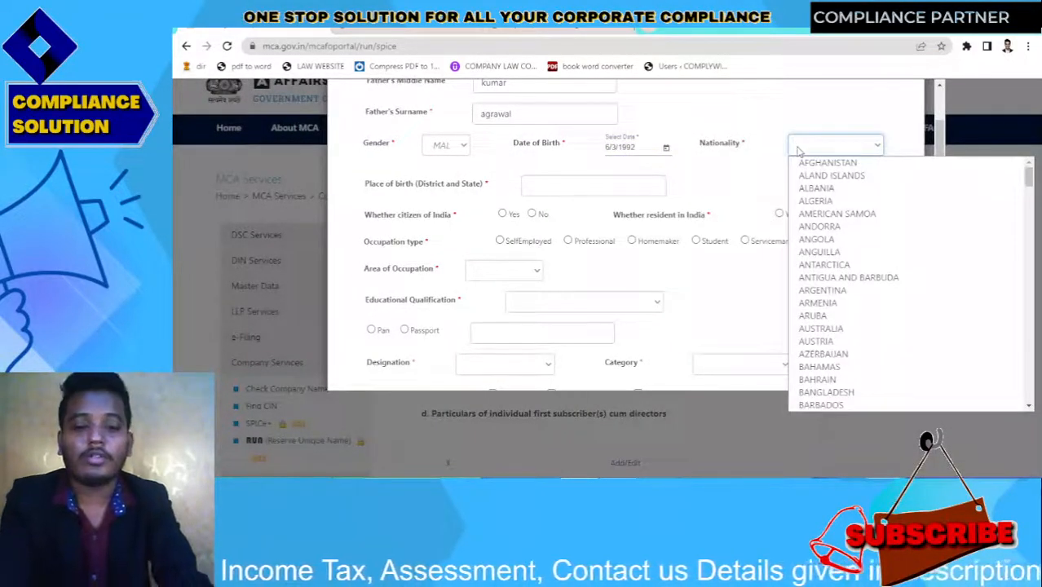
pyautogui.write('india')
pyautogui.press('Return')
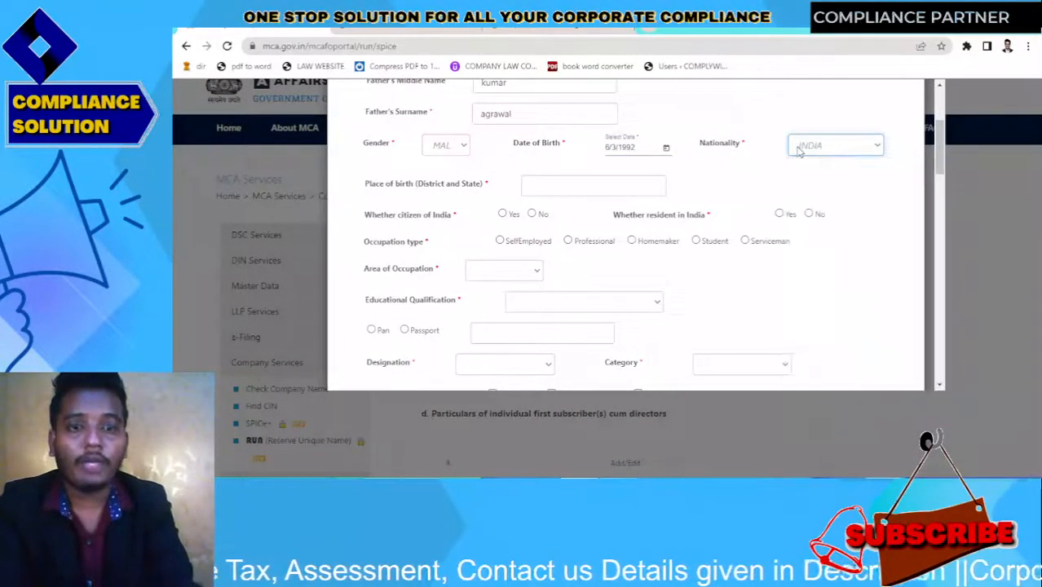
pyautogui.click(542, 185)
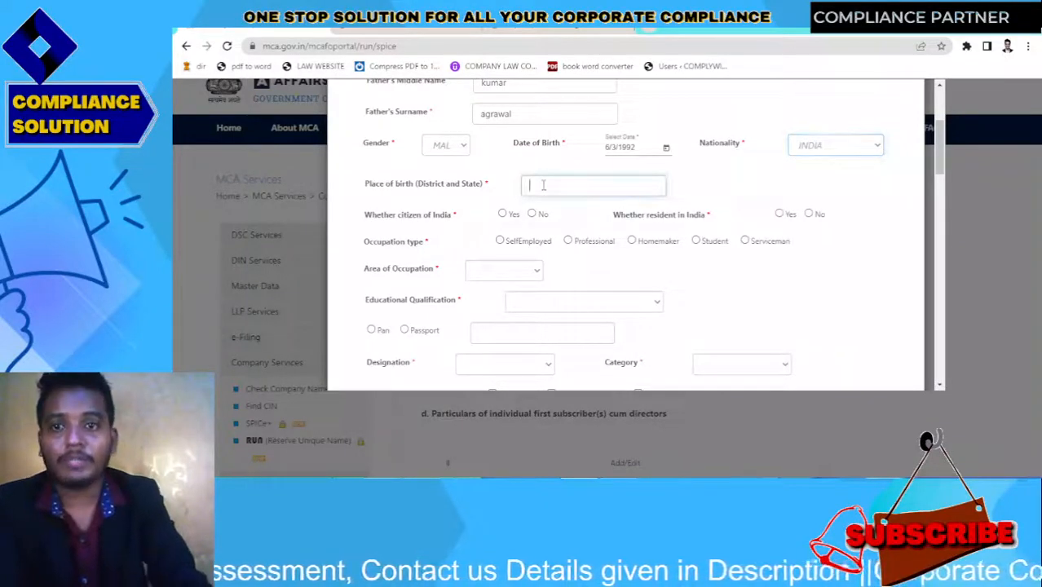
pyautogui.write('kolkat')
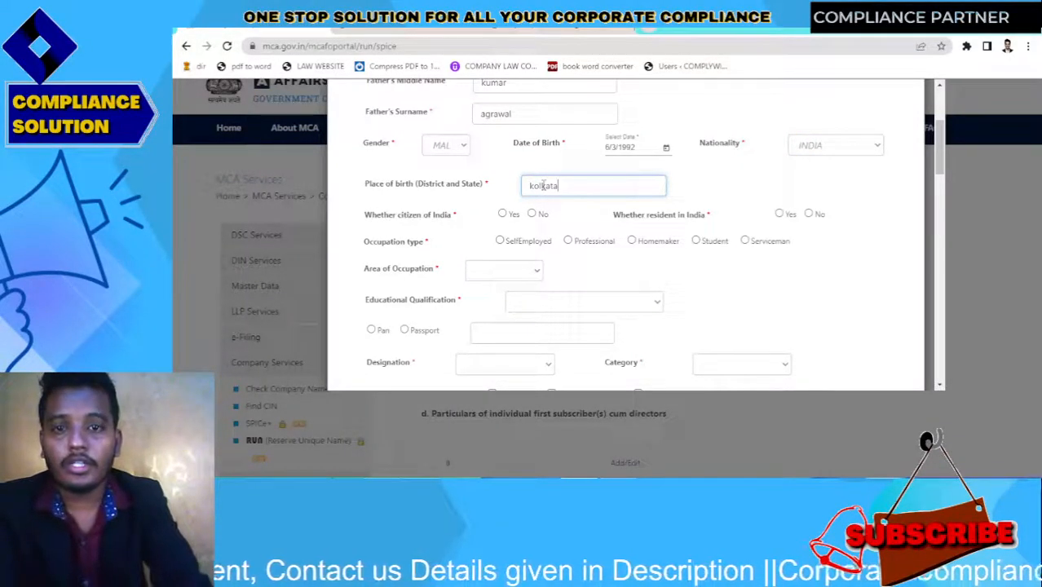
pyautogui.write('a')
# Answer Yes to Indian citizen and resident, choose Self Employed, and set occupation area to Others
pyautogui.click(502, 213)
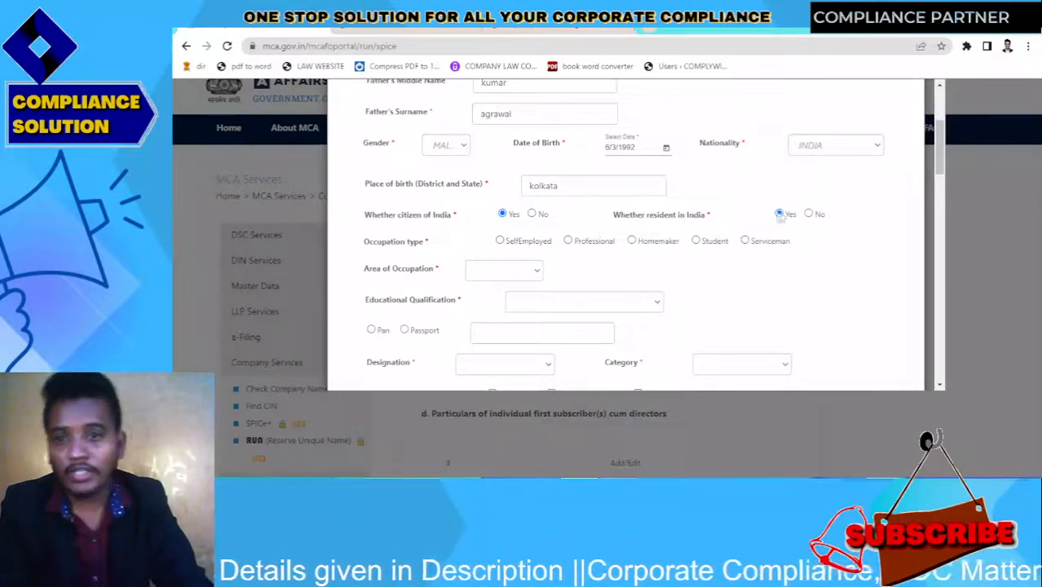
pyautogui.click(780, 215)
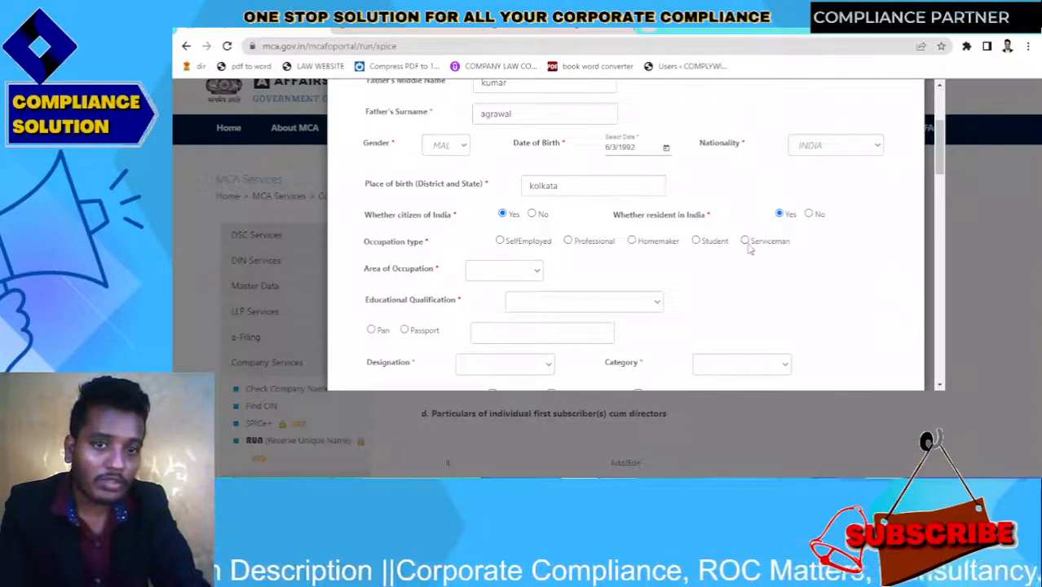
pyautogui.click(501, 243)
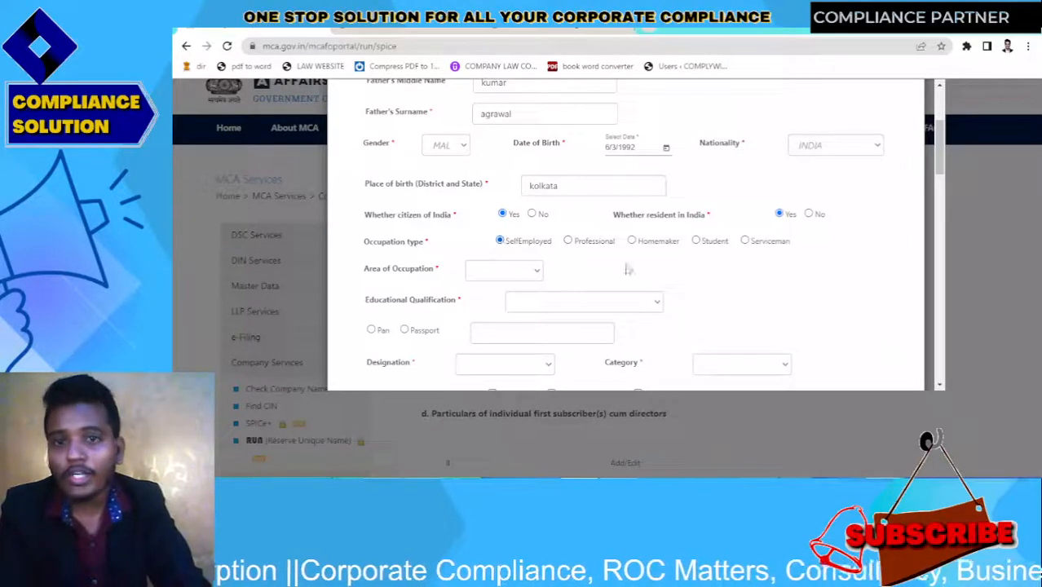
pyautogui.click(518, 273)
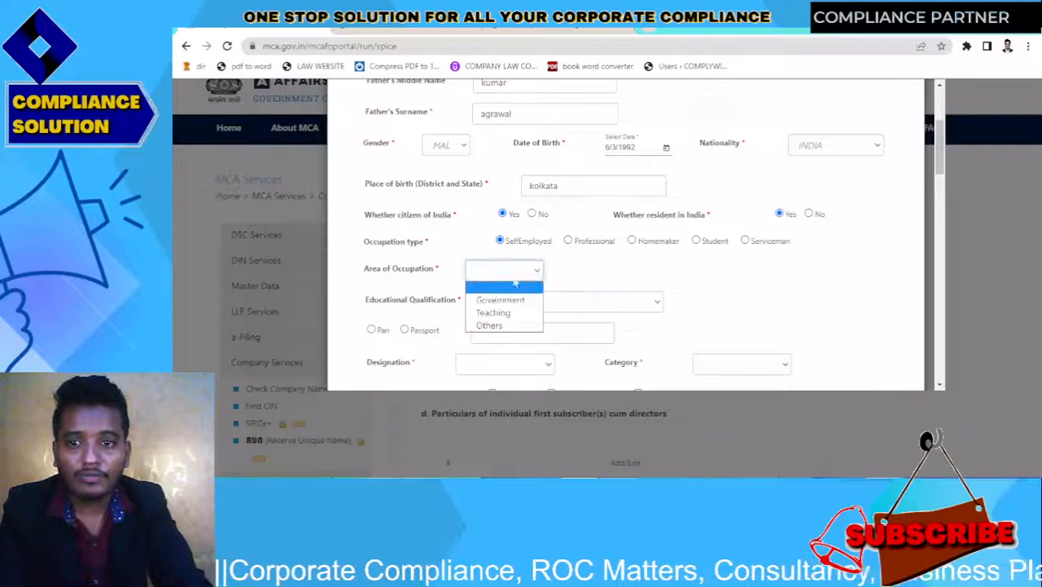
pyautogui.click(496, 325)
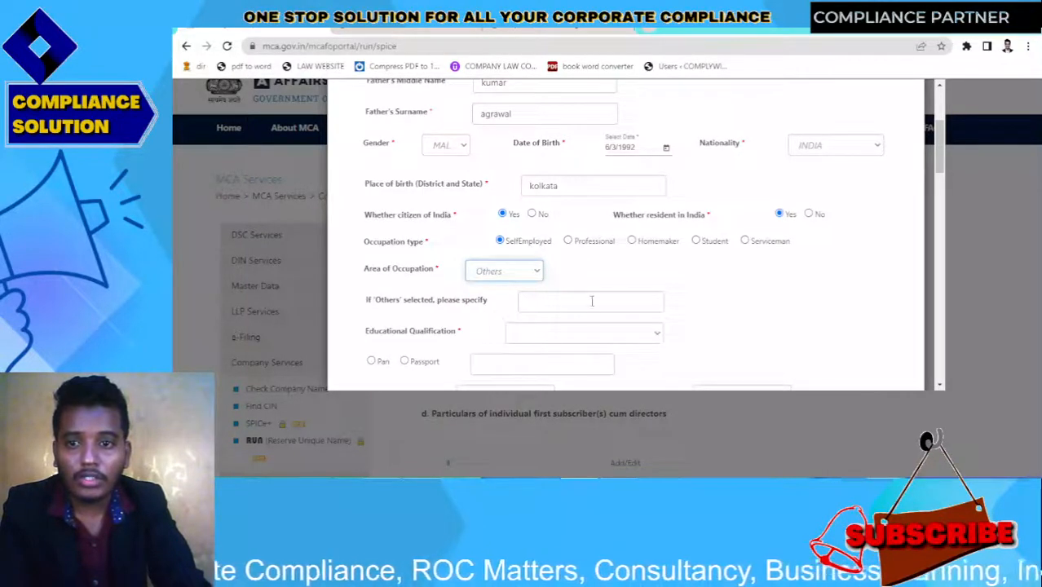
# Enter 'busin' as the other occupation and choose Post Graduate/Master/Equivalent qualification
pyautogui.moveTo(941, 169); pyautogui.dragTo(941, 197)
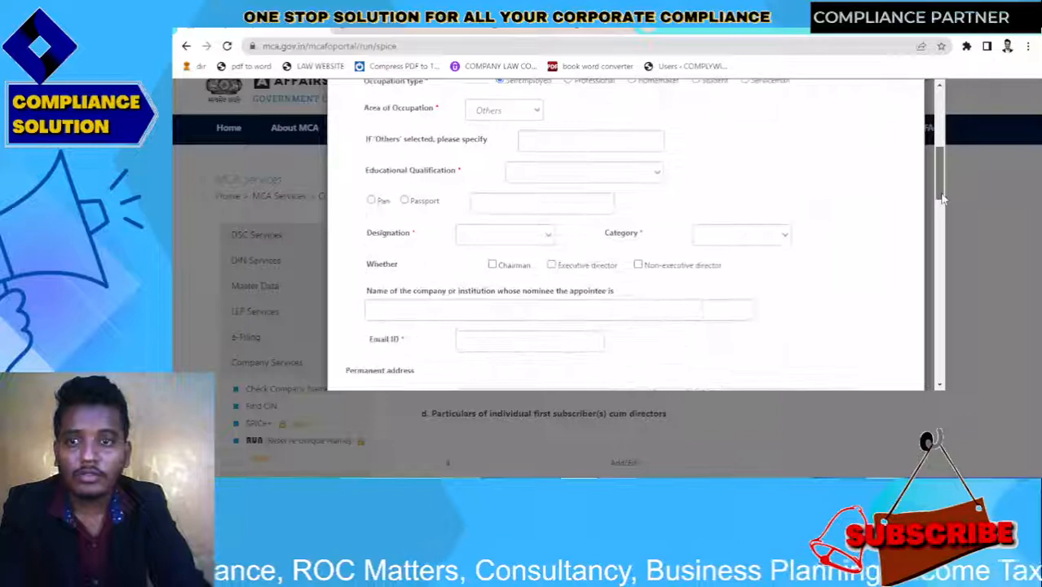
pyautogui.click(538, 151)
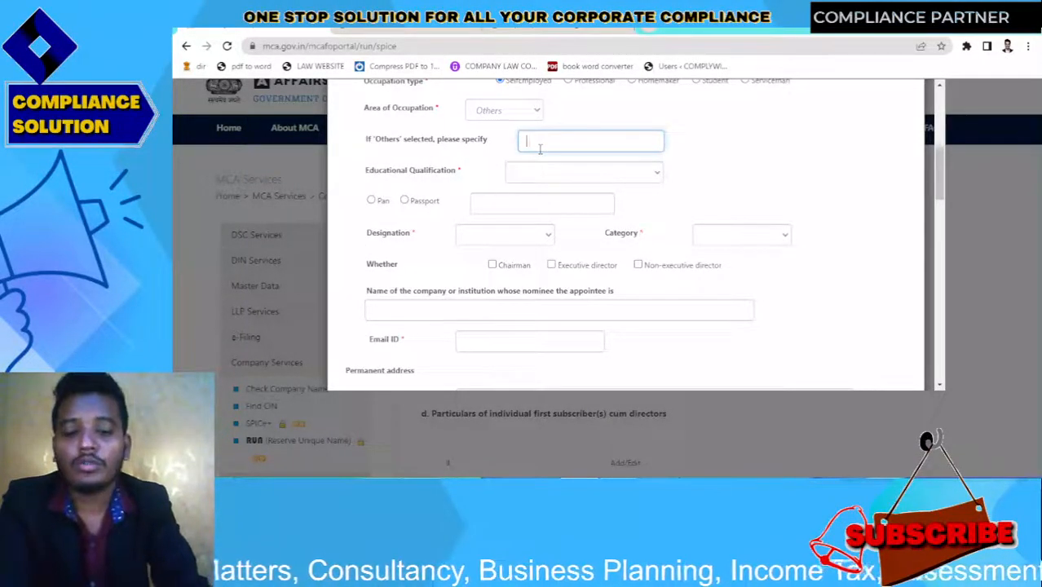
pyautogui.write('businessman')
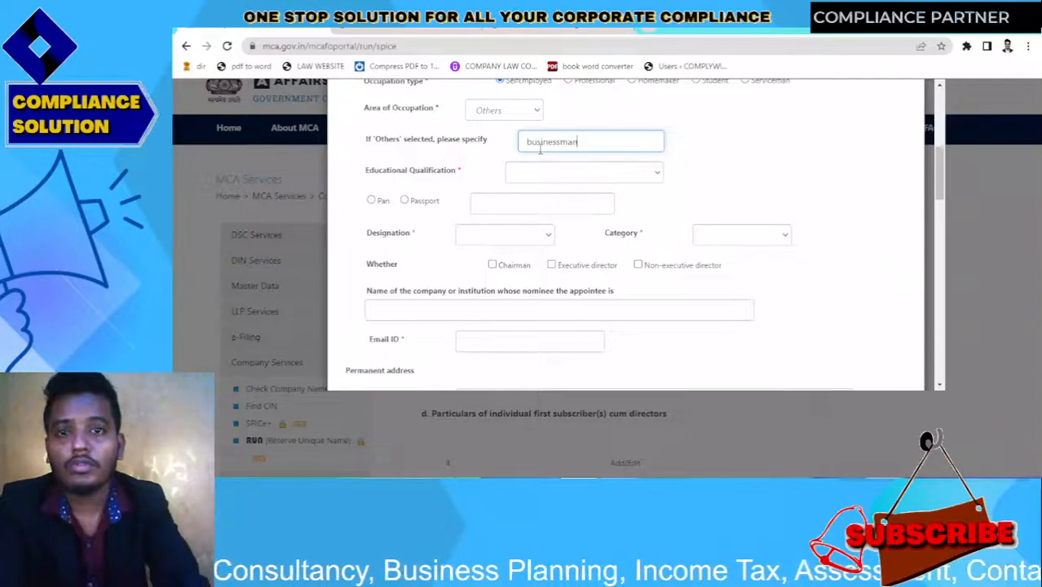
pyautogui.click(549, 174)
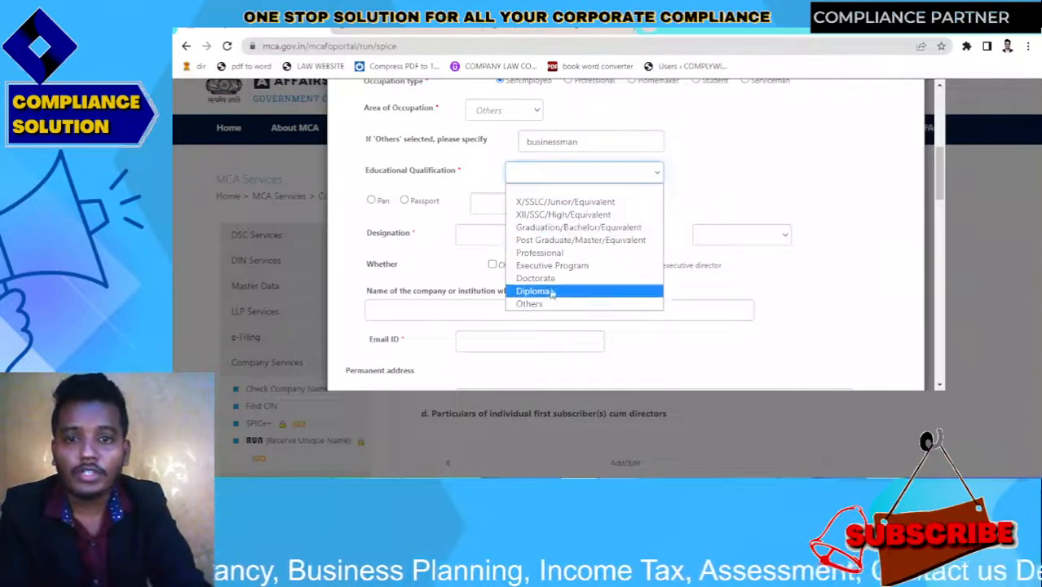
pyautogui.click(593, 245)
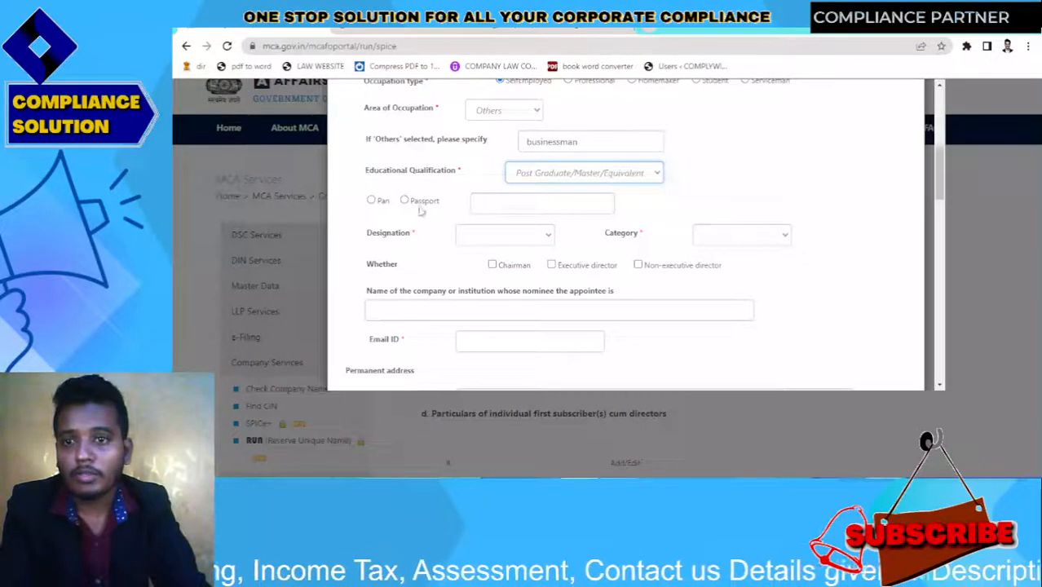
# Choose PAN as the identity document, enter the director's PAN number and verify it
pyautogui.click(370, 200)
pyautogui.click(491, 210)
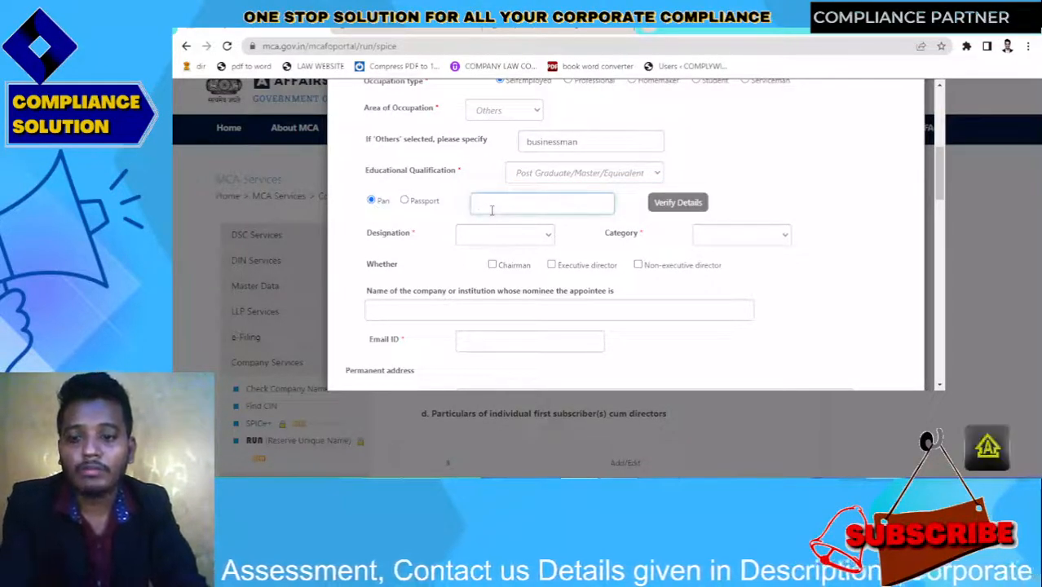
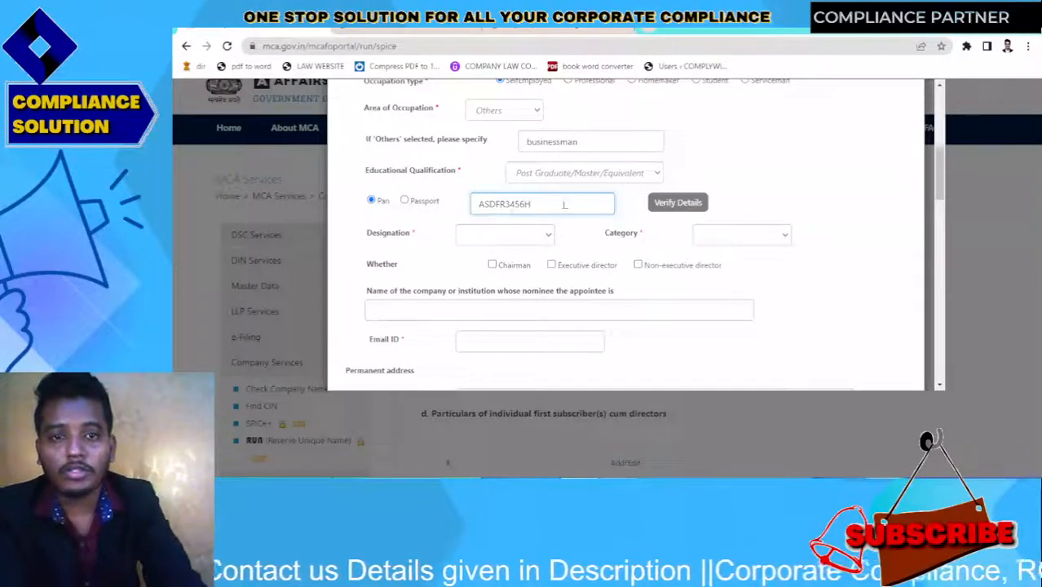
pyautogui.click(653, 213)
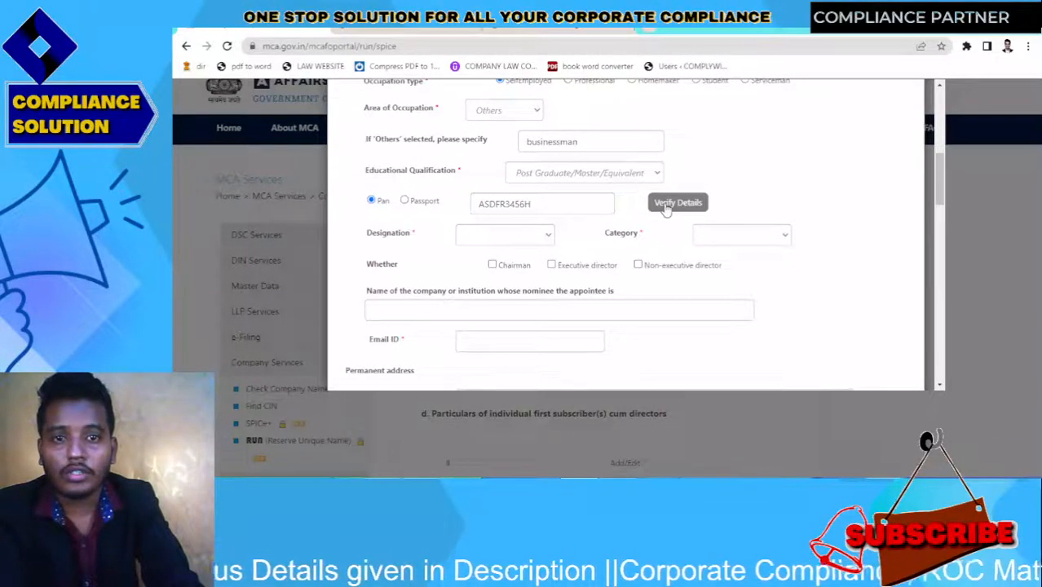
# Set designation to Director, category to Promoter, and mark as executive director
pyautogui.click(514, 243)
pyautogui.click(517, 264)
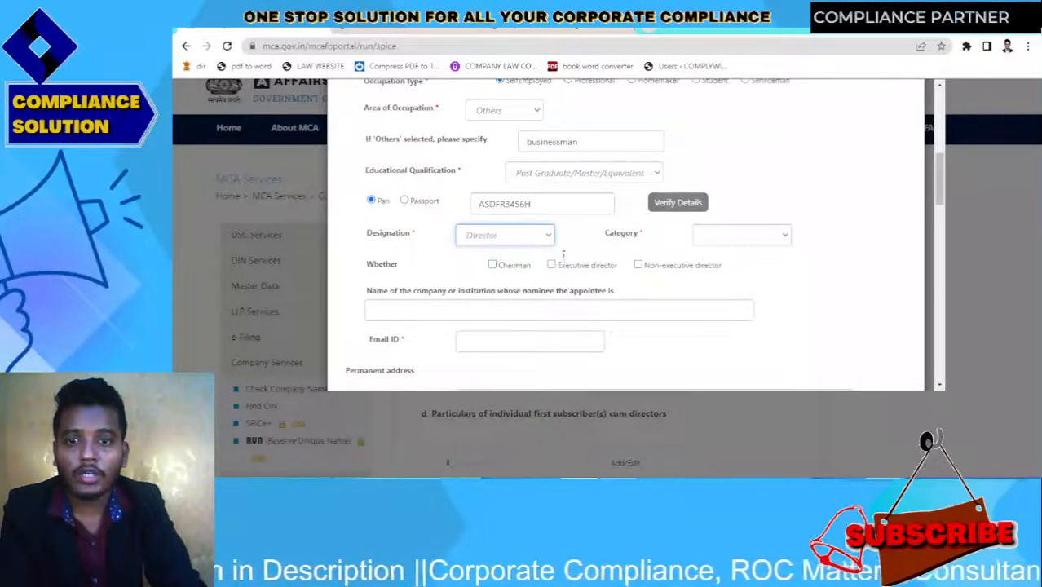
pyautogui.click(759, 234)
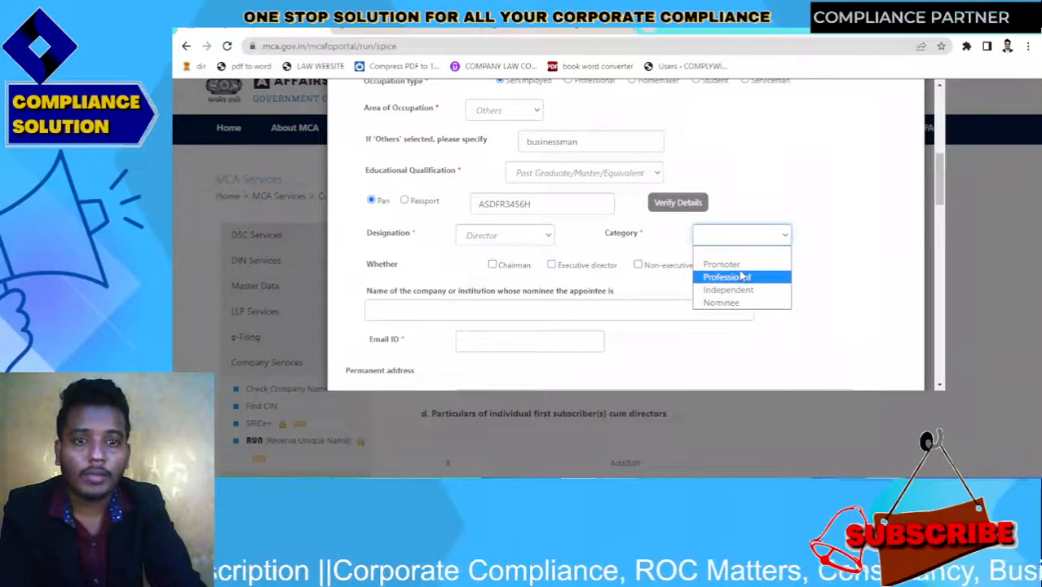
pyautogui.click(742, 277)
pyautogui.click(750, 235)
pyautogui.click(737, 264)
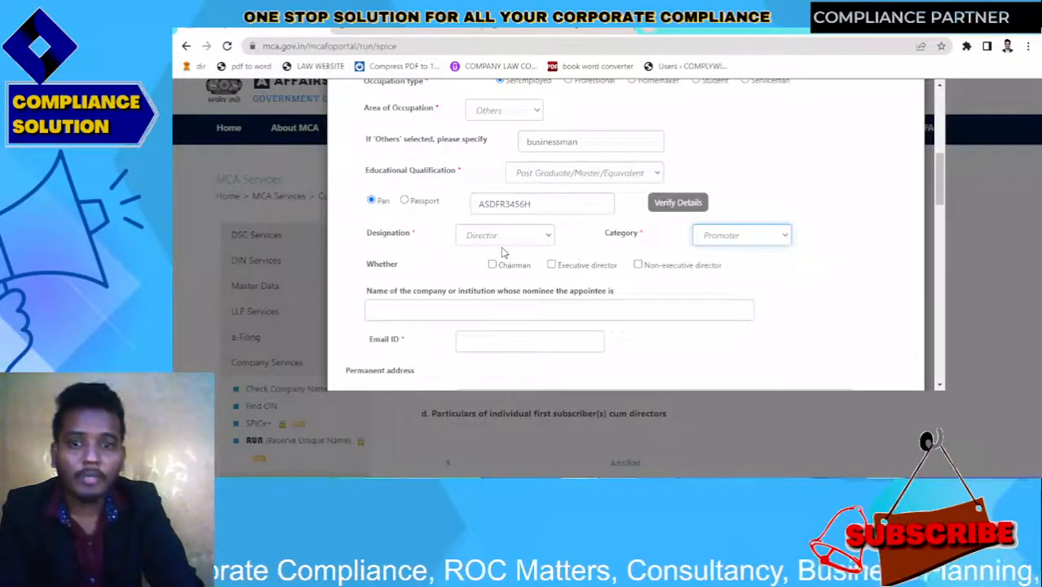
pyautogui.click(551, 263)
pyautogui.moveTo(937, 210)
pyautogui.mouseDown()
pyautogui.moveTo(945, 348)
pyautogui.moveTo(939, 173)
pyautogui.moveTo(939, 194)
pyautogui.mouseUp()
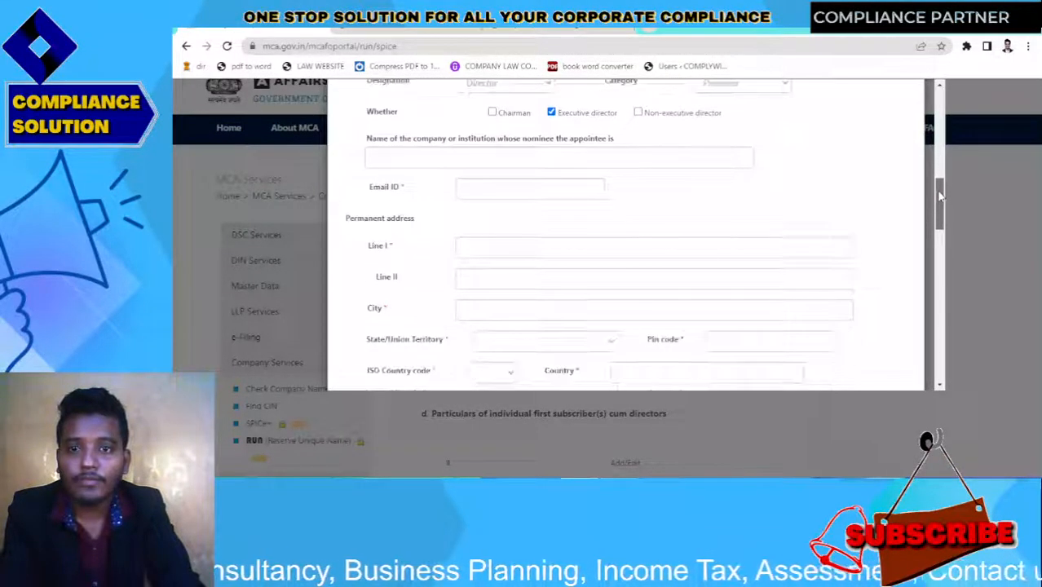
# Enter permanent address lines I and II
pyautogui.click(583, 162)
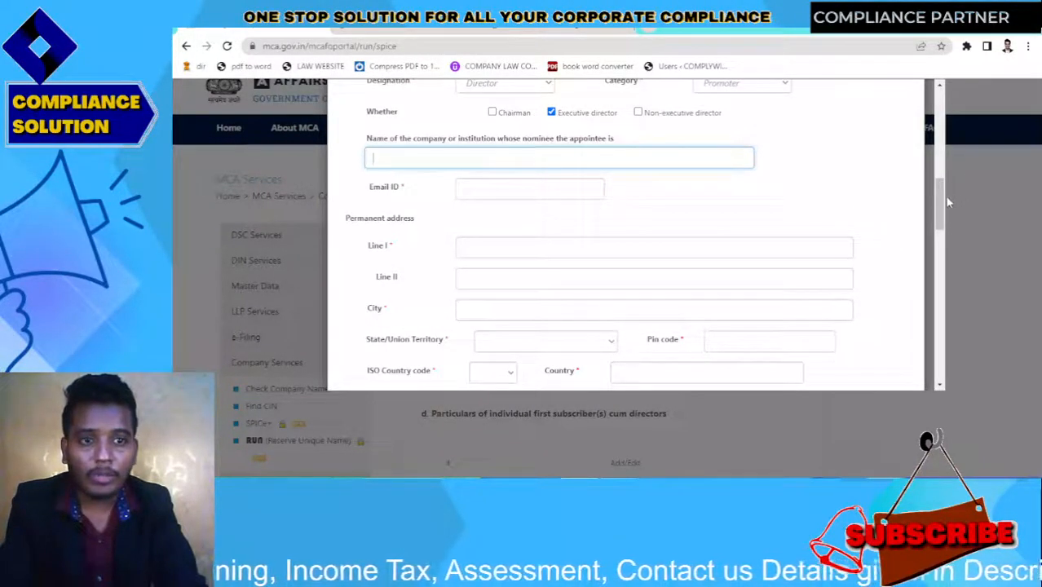
pyautogui.moveTo(941, 198); pyautogui.dragTo(941, 205)
pyautogui.click(709, 212)
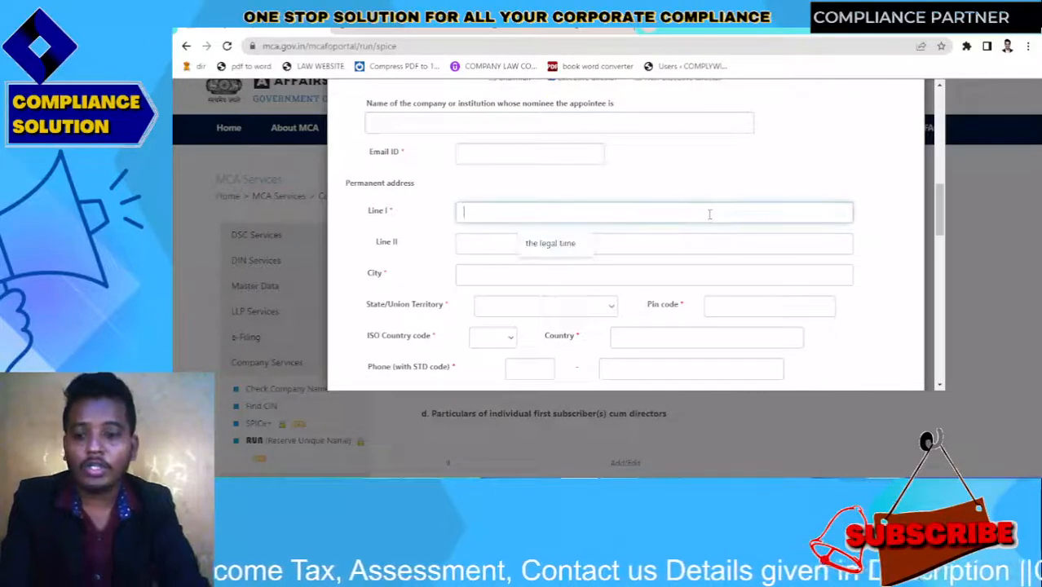
pyautogui.write('ANDHARA')
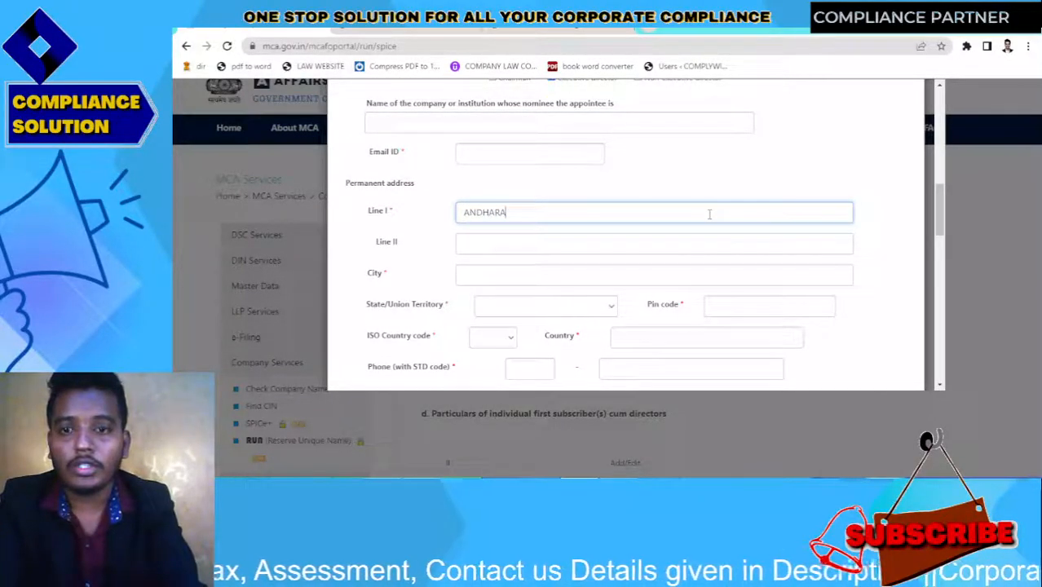
pyautogui.write(' GALI K')
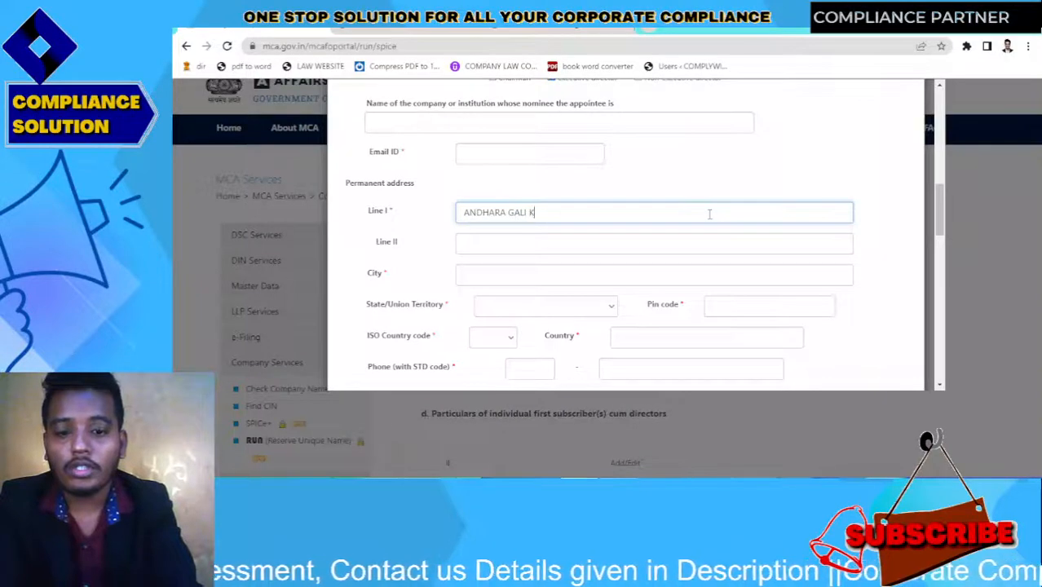
pyautogui.write(' BAGH')
pyautogui.press('BackSpace')
pyautogui.write('GA')
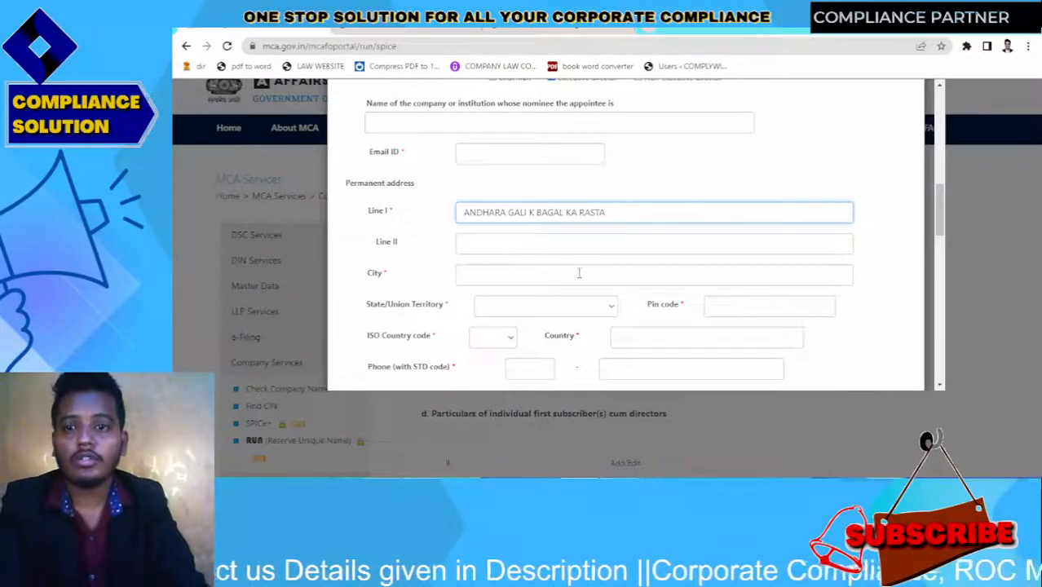
pyautogui.click(568, 241)
pyautogui.write('NHI BATAUGA')
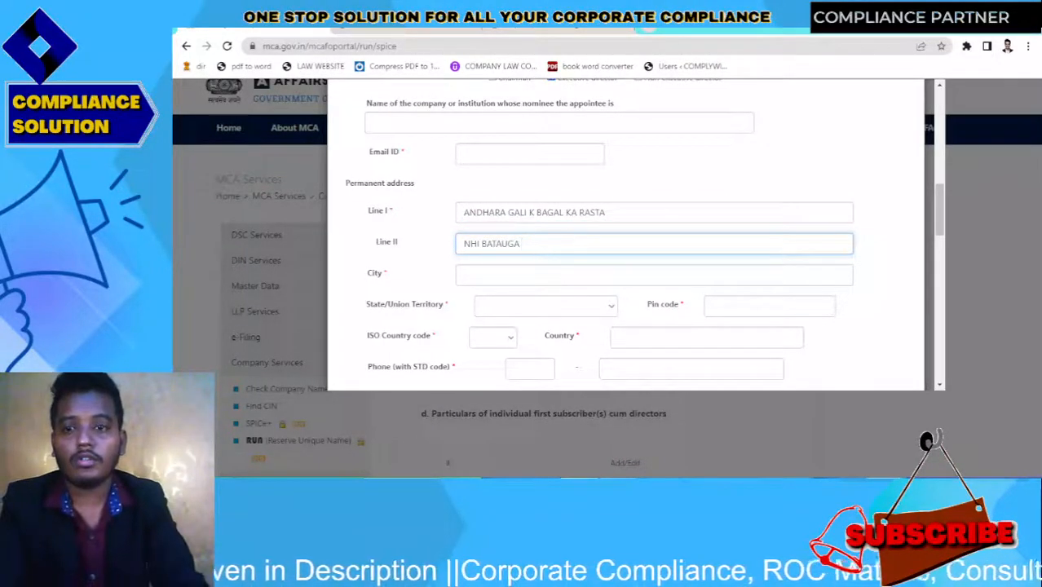
# Enter the city as Kolkata and choose West Bengal as the state, moving to the pin code
pyautogui.click(537, 278)
pyautogui.write('KL')
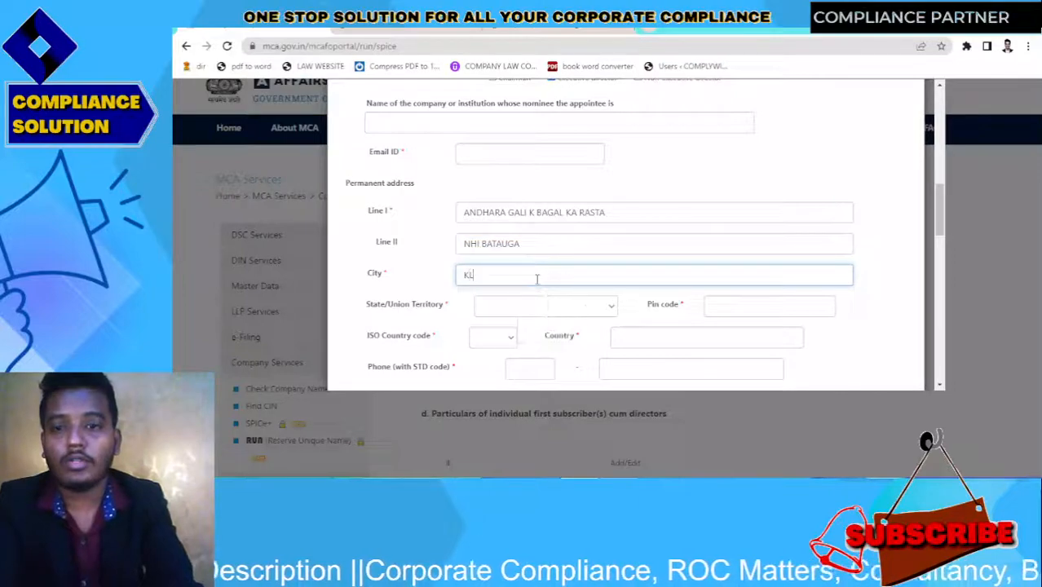
pyautogui.press('BackSpace')
pyautogui.write('OLKTA')
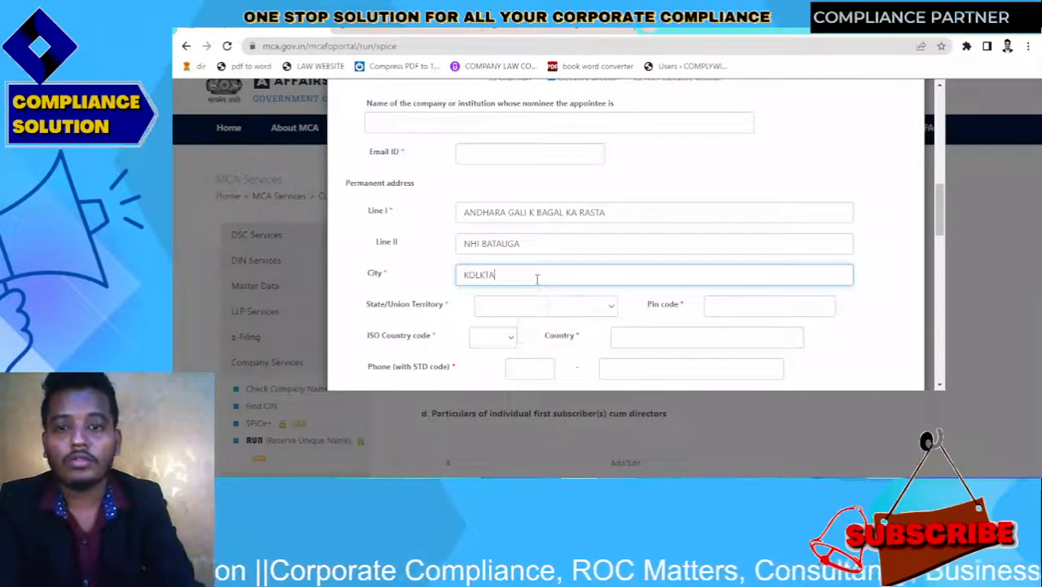
pyautogui.click(518, 304)
pyautogui.press('w')
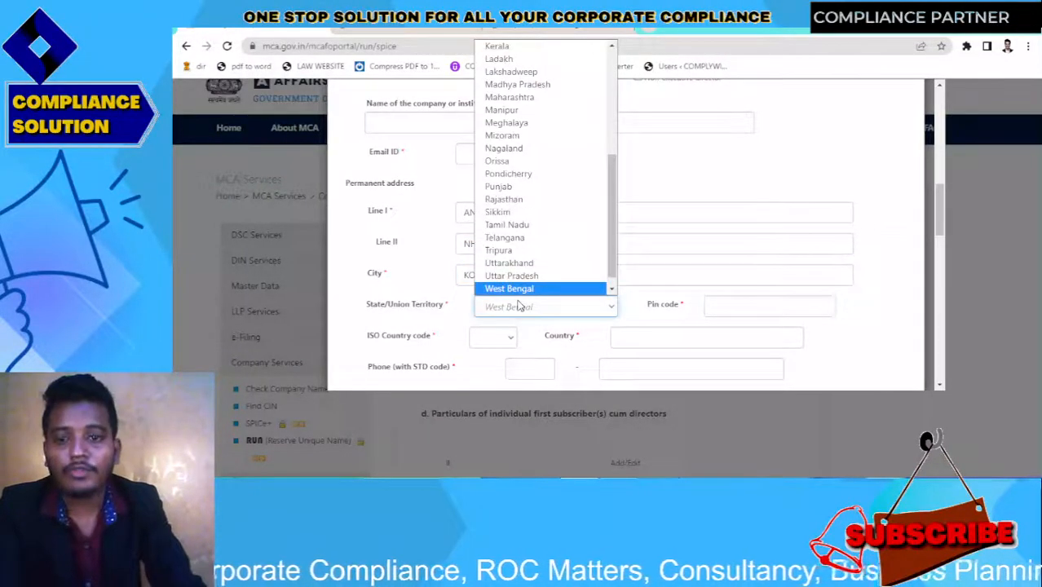
pyautogui.press('Return')
pyautogui.click(714, 303)
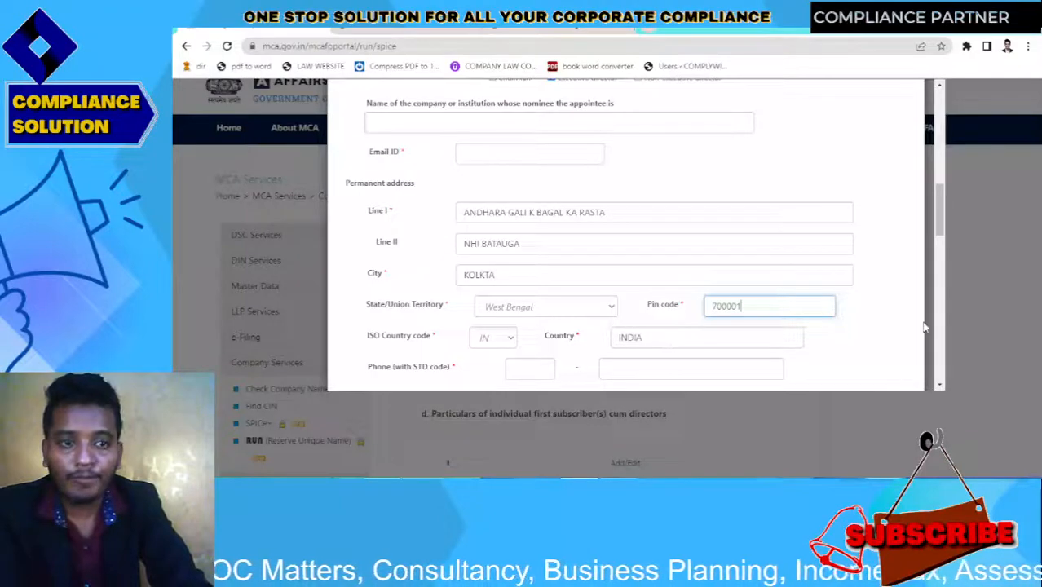
# Enter the phone number and mark the present address as same as permanent
pyautogui.scroll(-2, 941, 241)
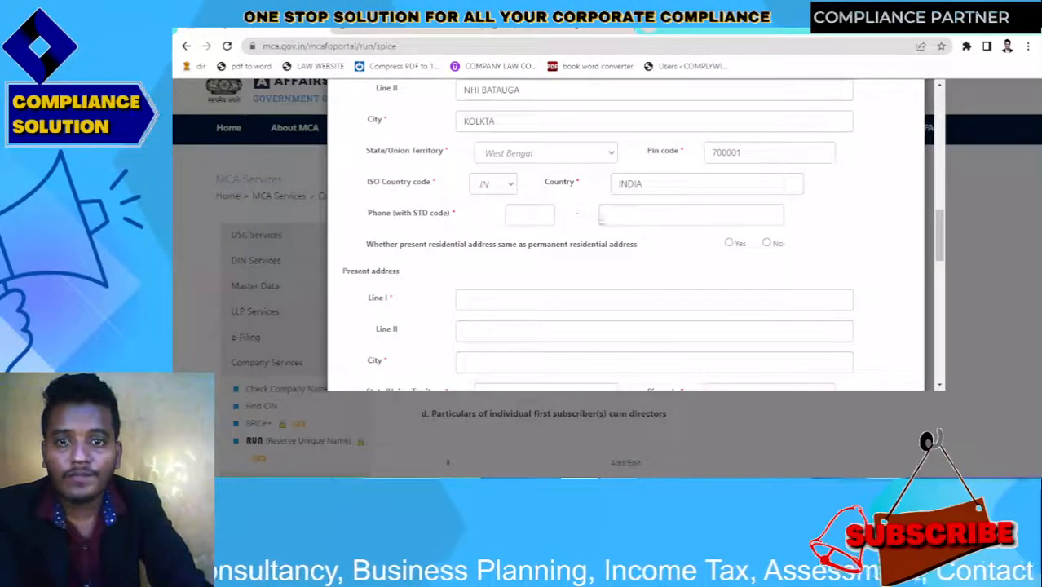
pyautogui.click(530, 213)
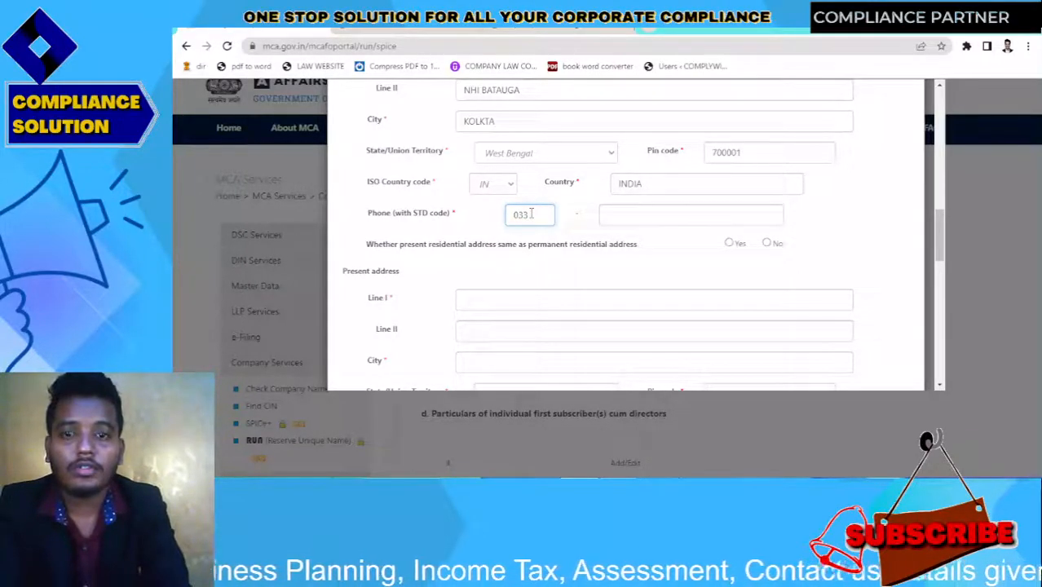
pyautogui.press('Tab')
pyautogui.write('3565')
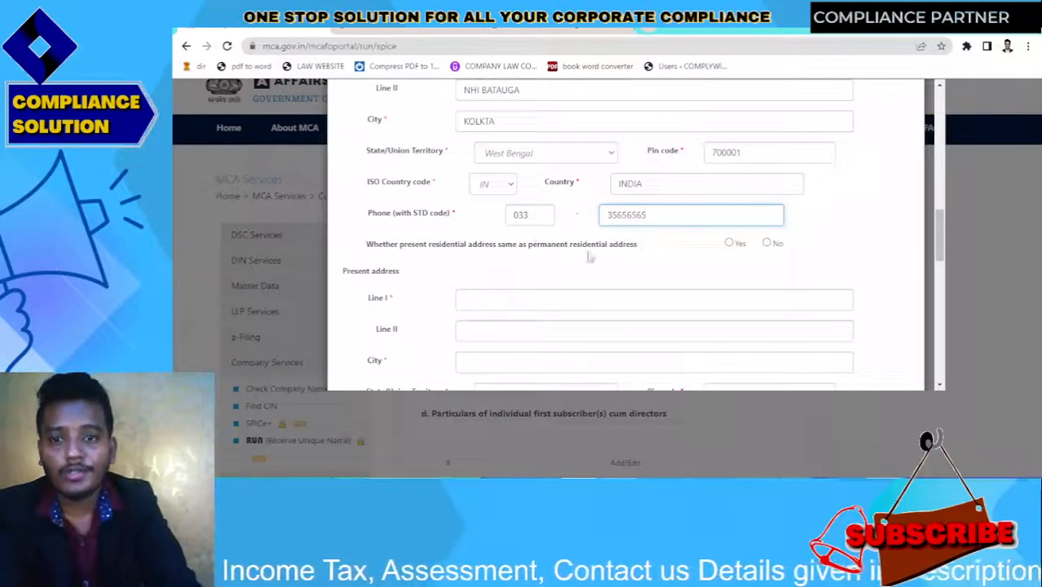
pyautogui.click(732, 245)
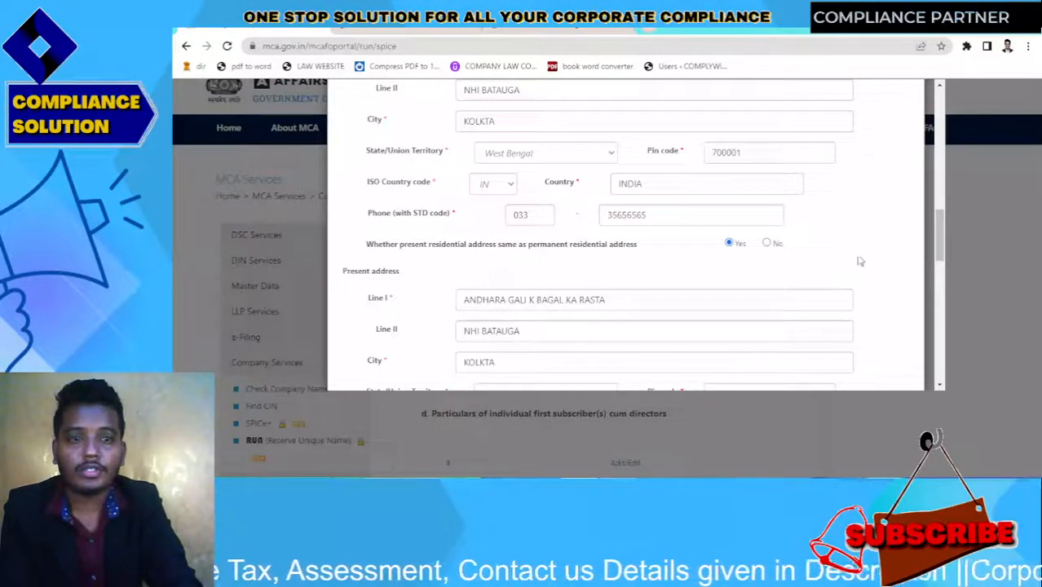
pyautogui.moveTo(937, 244); pyautogui.dragTo(939, 297)
pyautogui.scroll(-2, 939, 297)
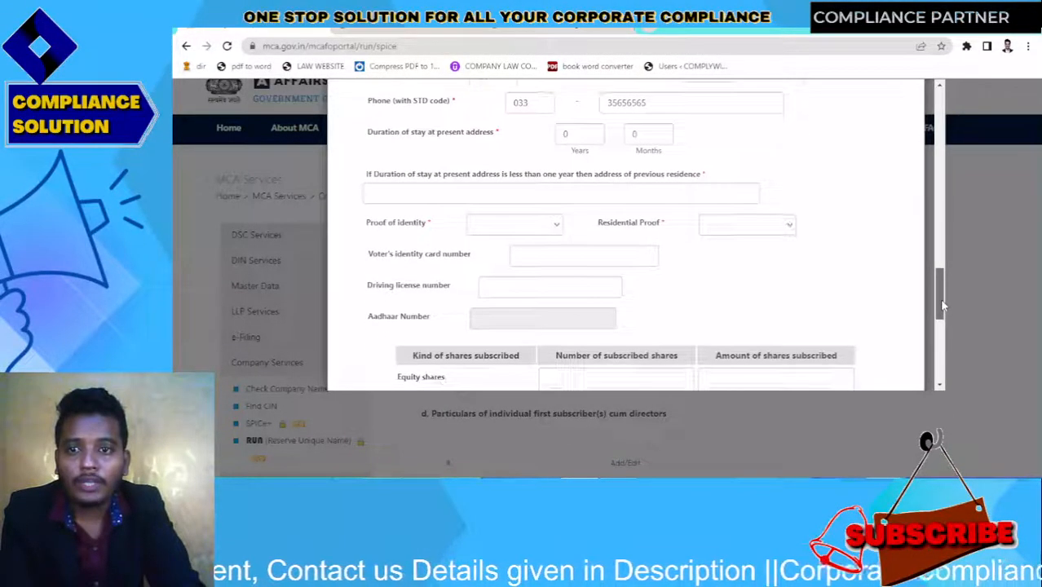
pyautogui.click(680, 185)
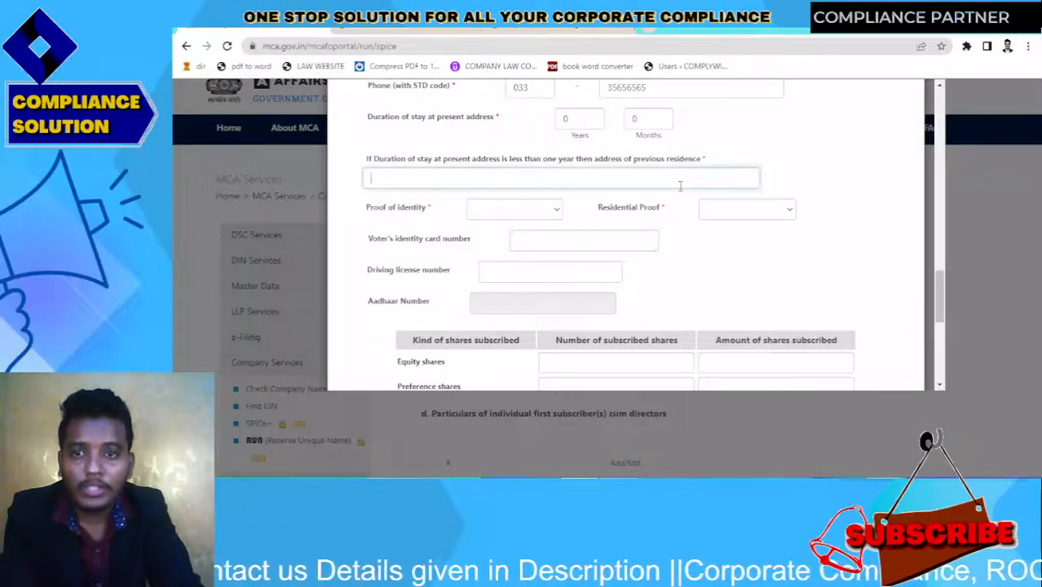
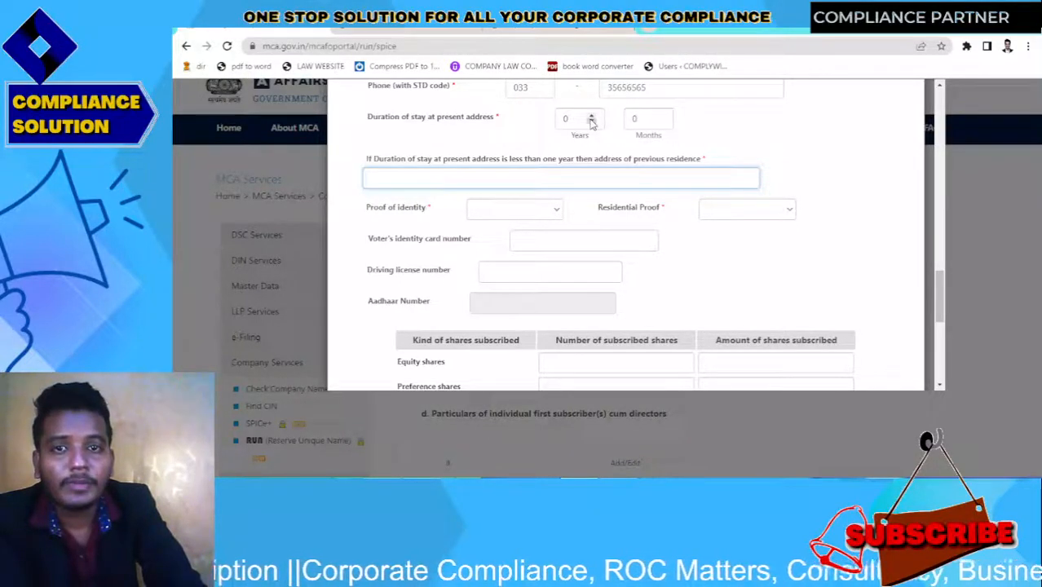
# Enter 10 as the years of stay at the present address
pyautogui.doubleClick(576, 117)
pyautogui.write('10')
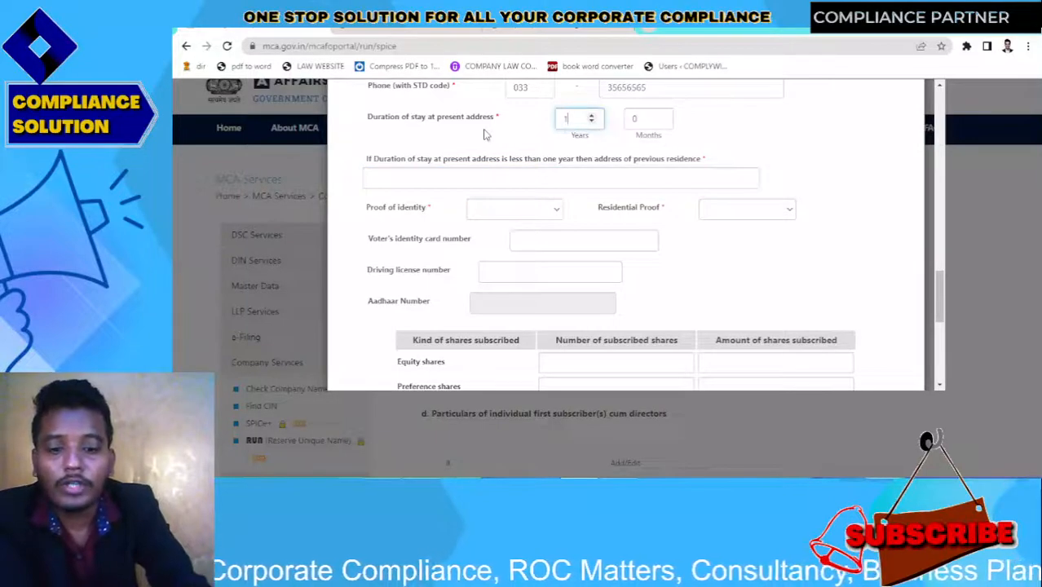
pyautogui.click(513, 183)
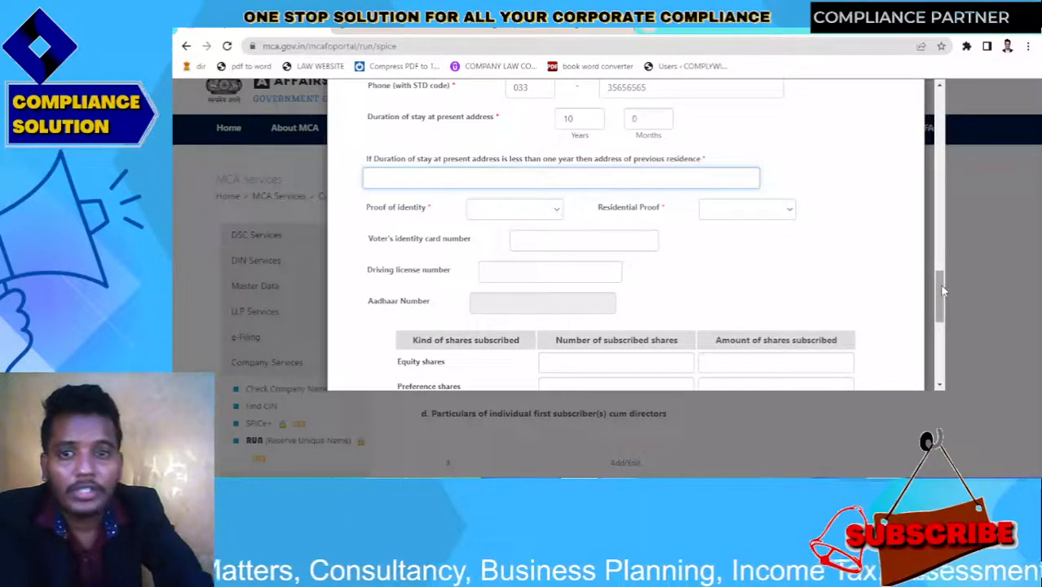
pyautogui.moveTo(942, 290); pyautogui.dragTo(939, 292)
# Choose Voters Identity Card and Electricity Bill as proofs, then start entering the voter ID number
pyautogui.click(555, 178)
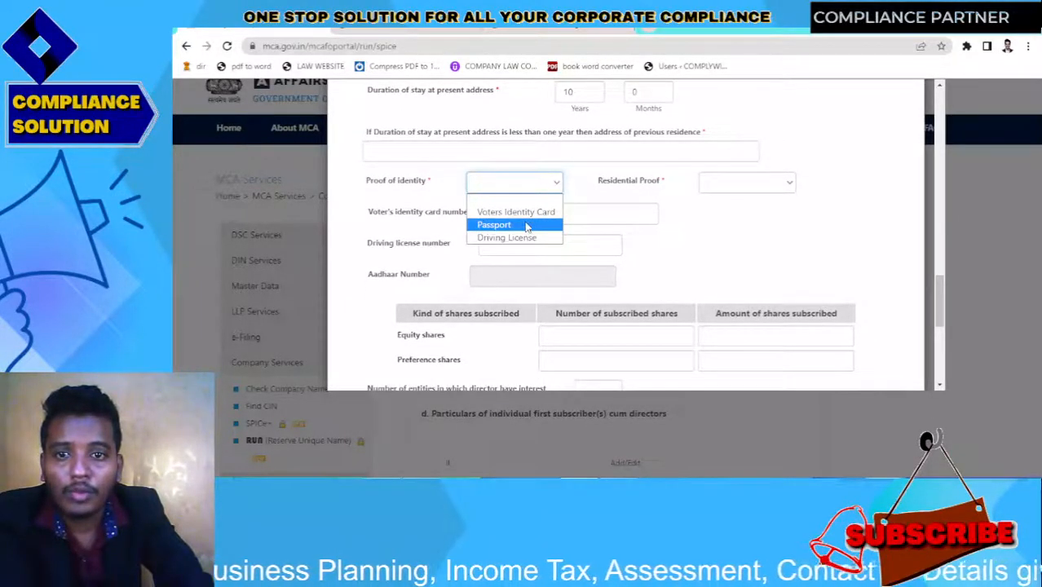
pyautogui.click(527, 213)
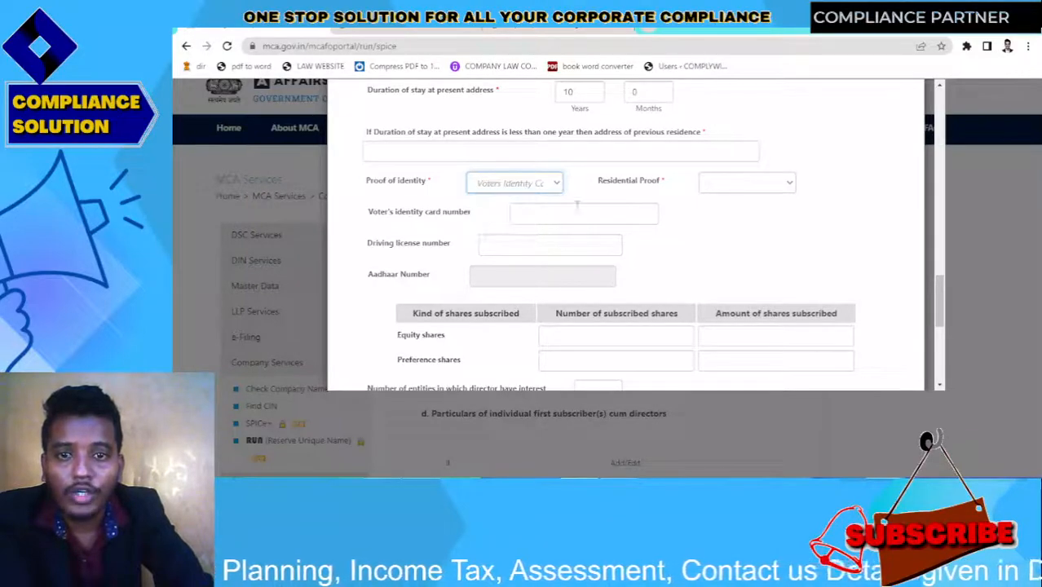
pyautogui.click(732, 183)
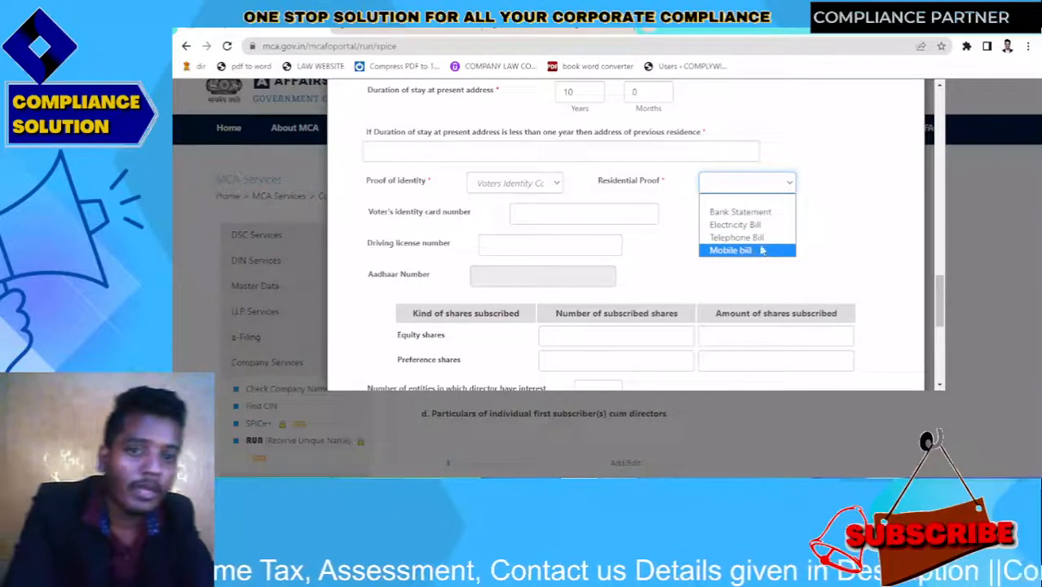
pyautogui.click(756, 225)
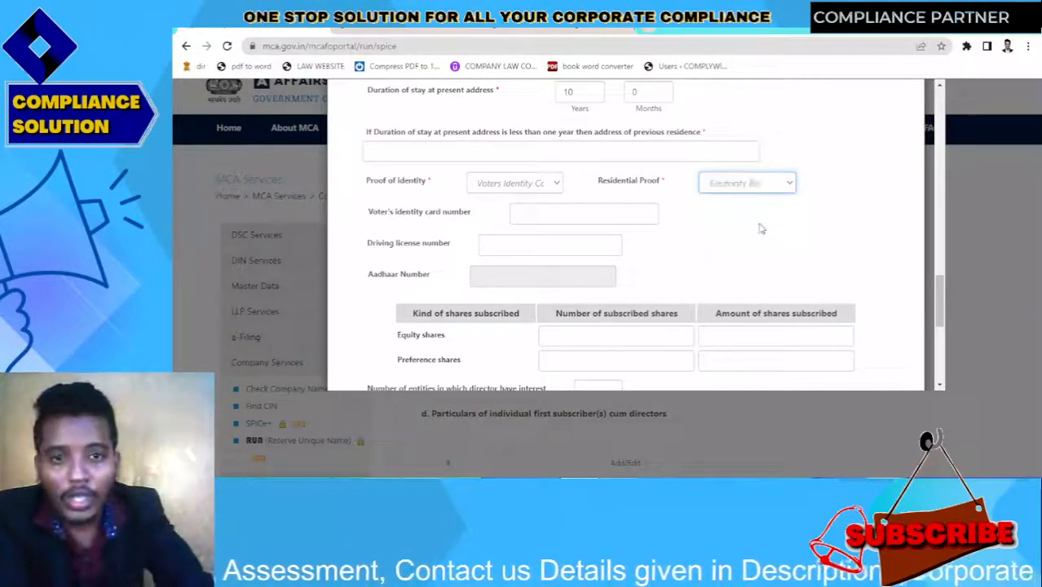
pyautogui.click(537, 215)
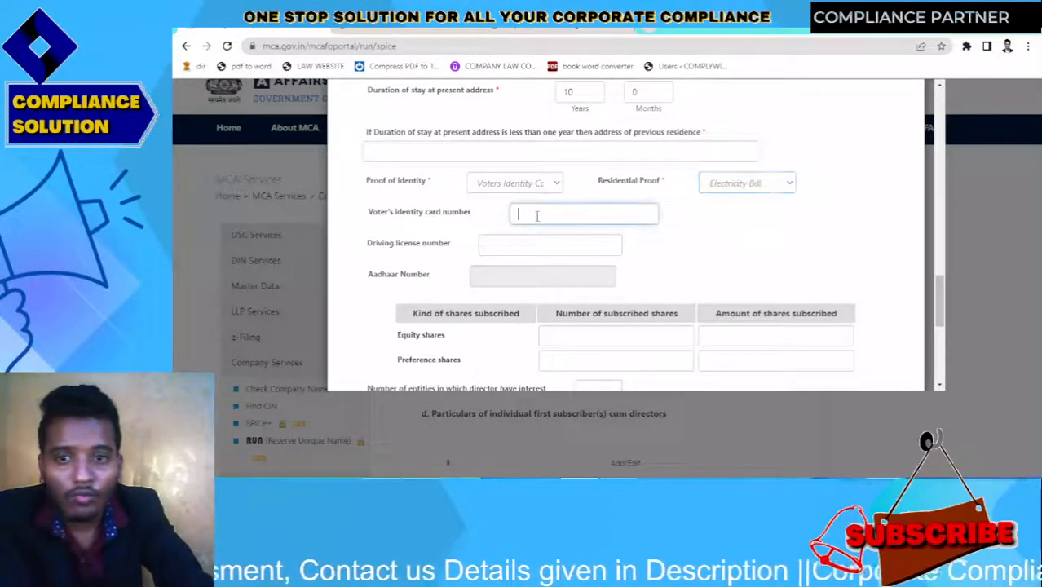
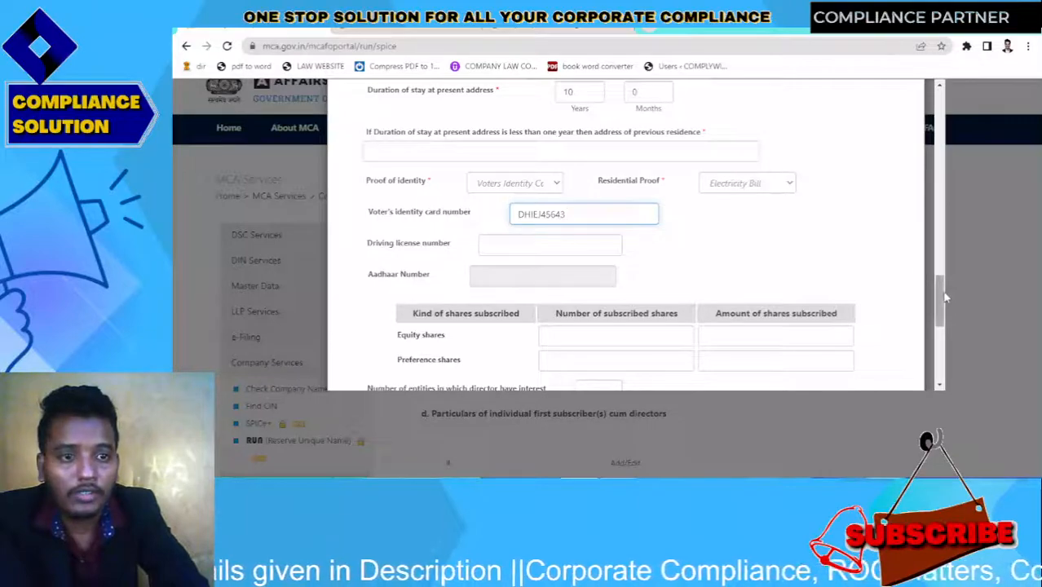
# Enter 5000 equity shares with an amount of 50000
pyautogui.moveTo(943, 298); pyautogui.dragTo(943, 323)
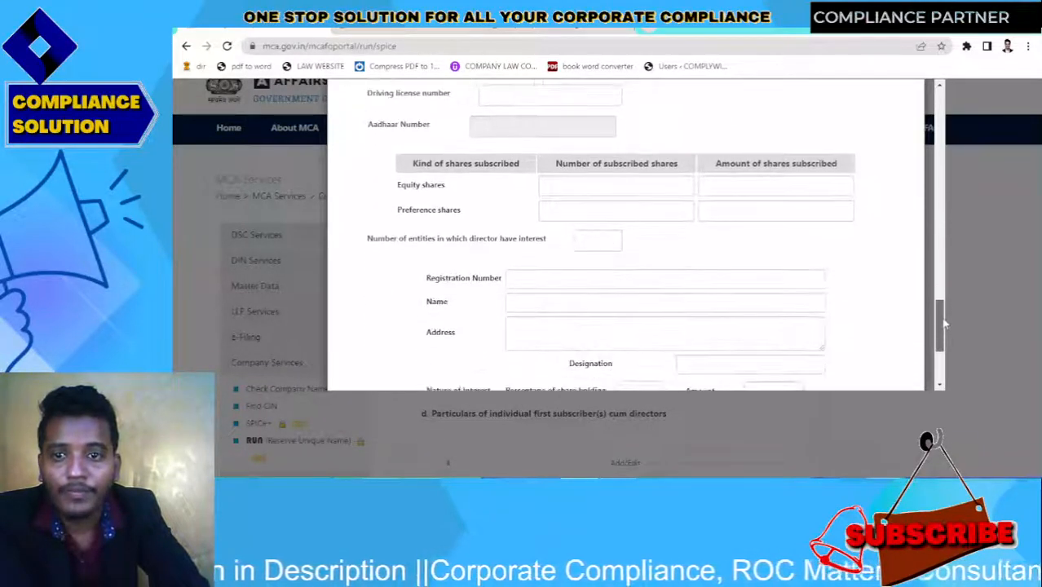
pyautogui.click(626, 186)
pyautogui.write('1')
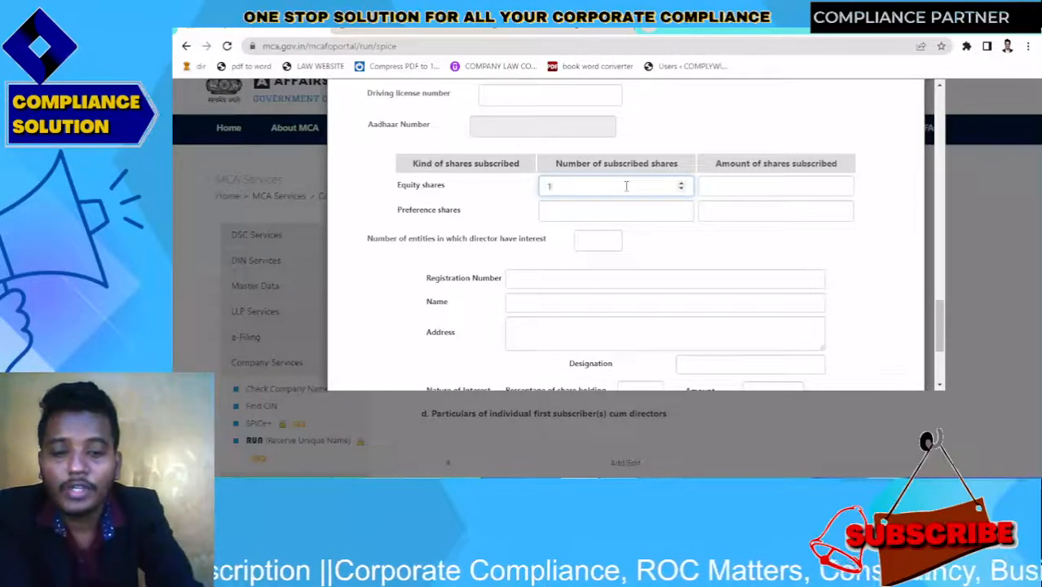
pyautogui.press('BackSpace')
pyautogui.press('BackSpace')
pyautogui.press('BackSpace')
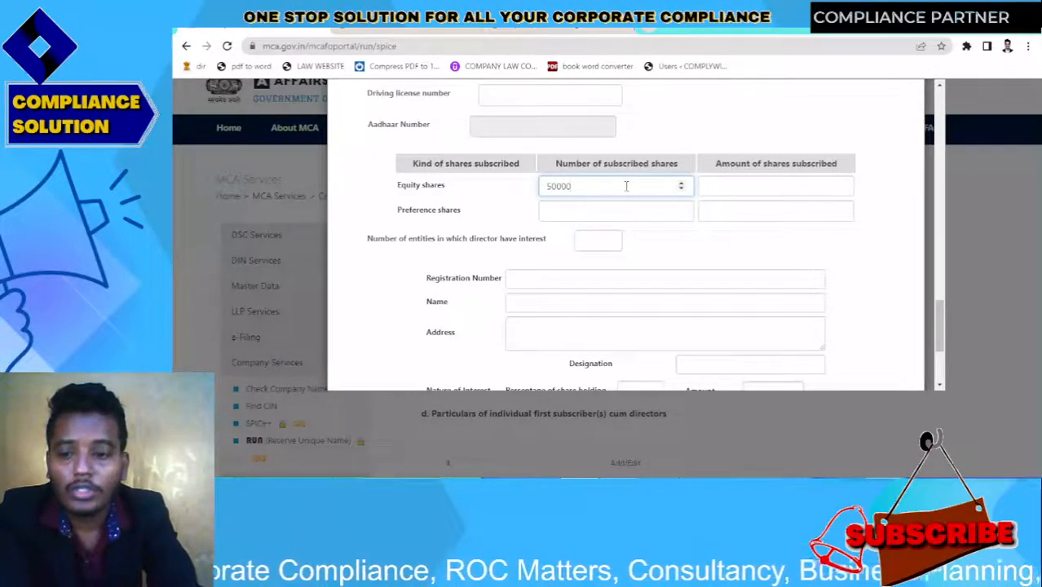
pyautogui.press('Tab')
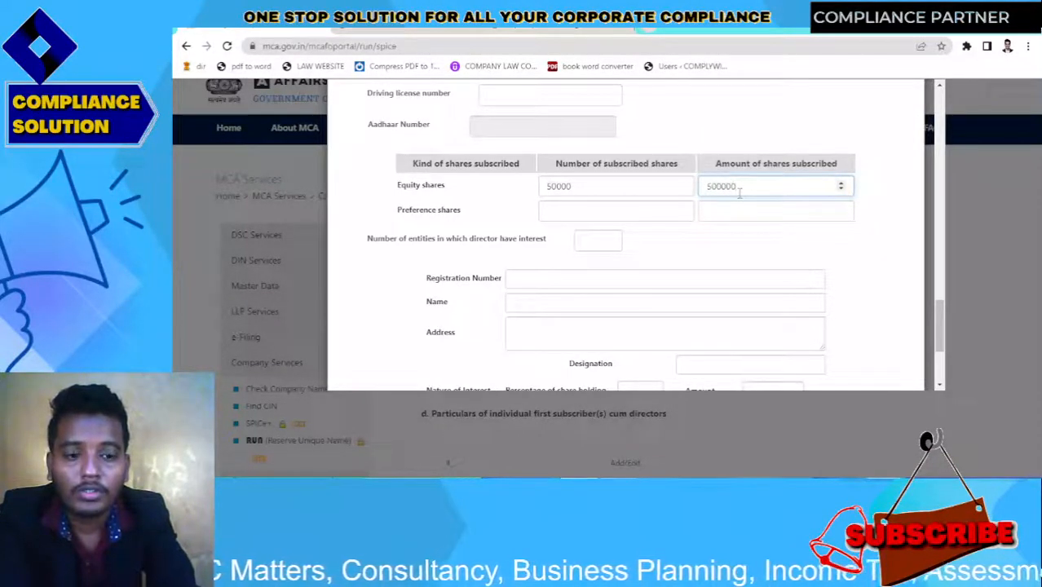
pyautogui.click(628, 188)
pyautogui.press('BackSpace')
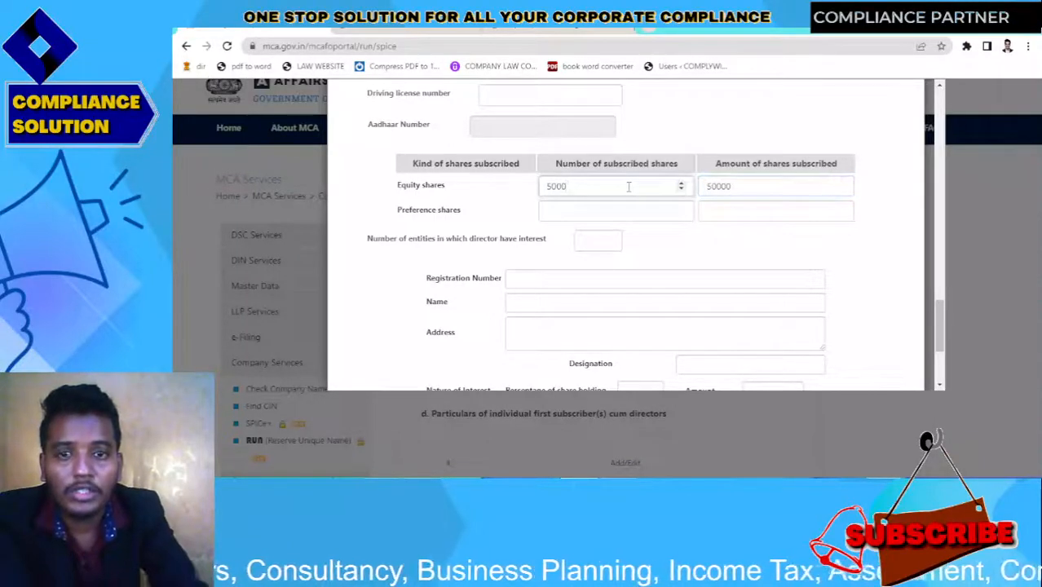
# Enter 0 preference shares, 0 preference amount and 0 entities of director interest
pyautogui.click(594, 210)
pyautogui.write('0')
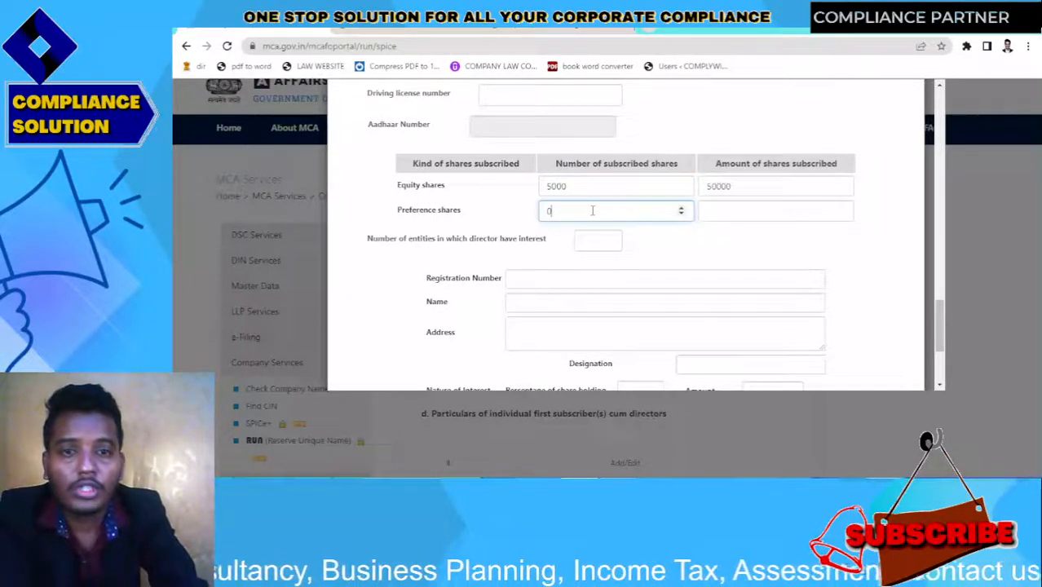
pyautogui.click(713, 210)
pyautogui.write('0')
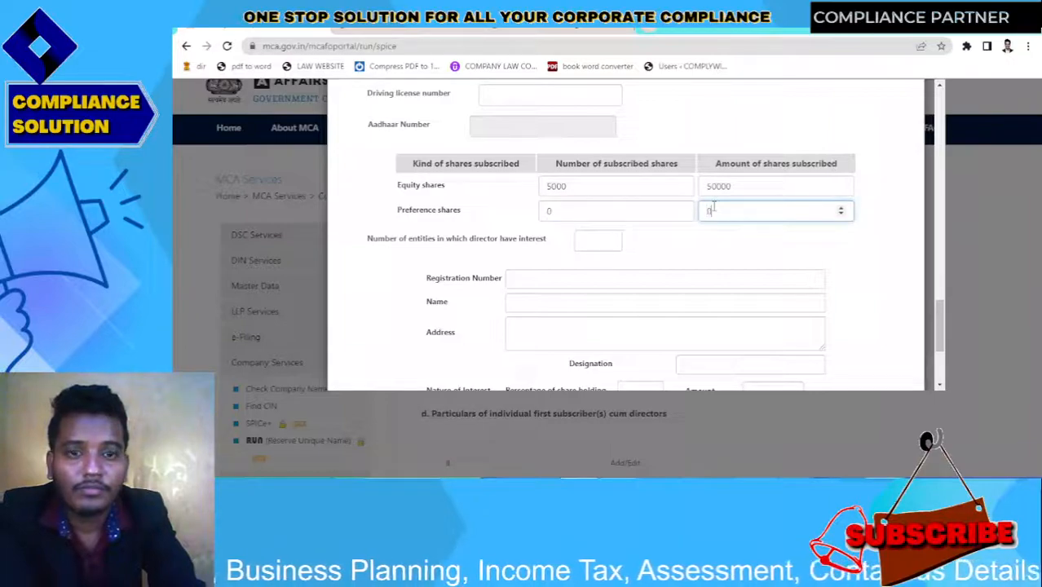
pyautogui.click(572, 259)
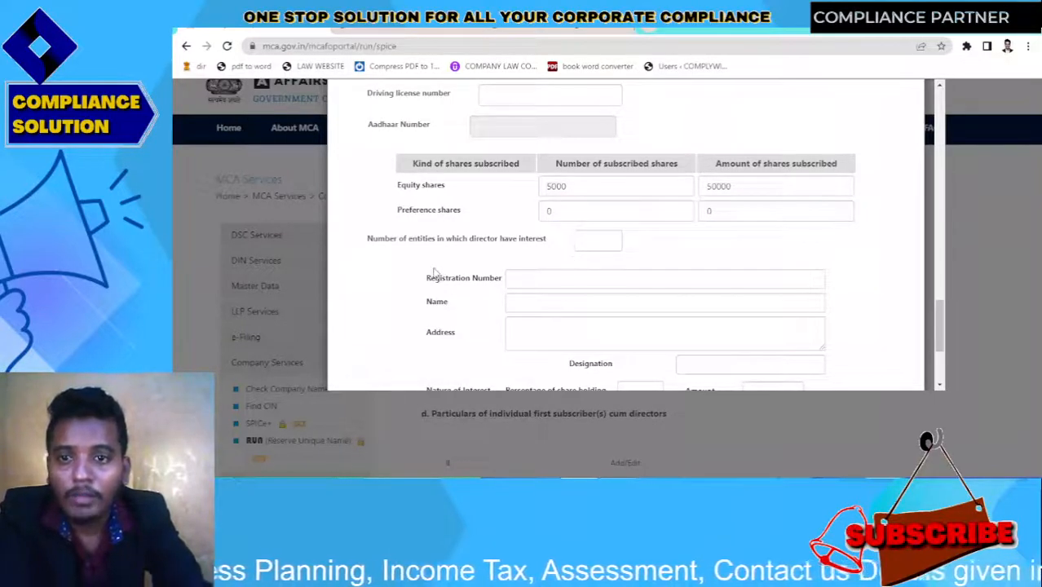
pyautogui.click(585, 241)
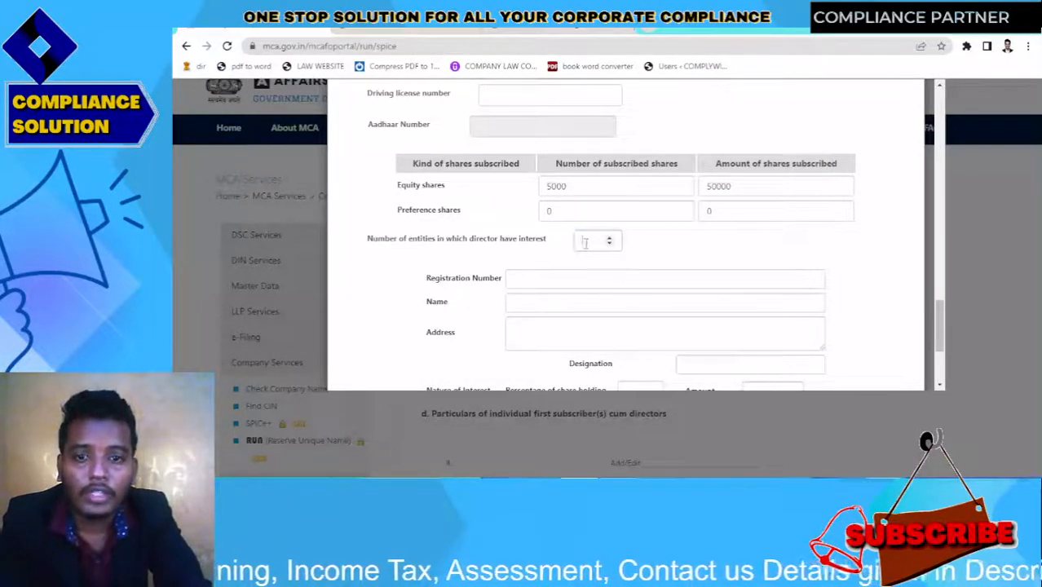
pyautogui.write('0')
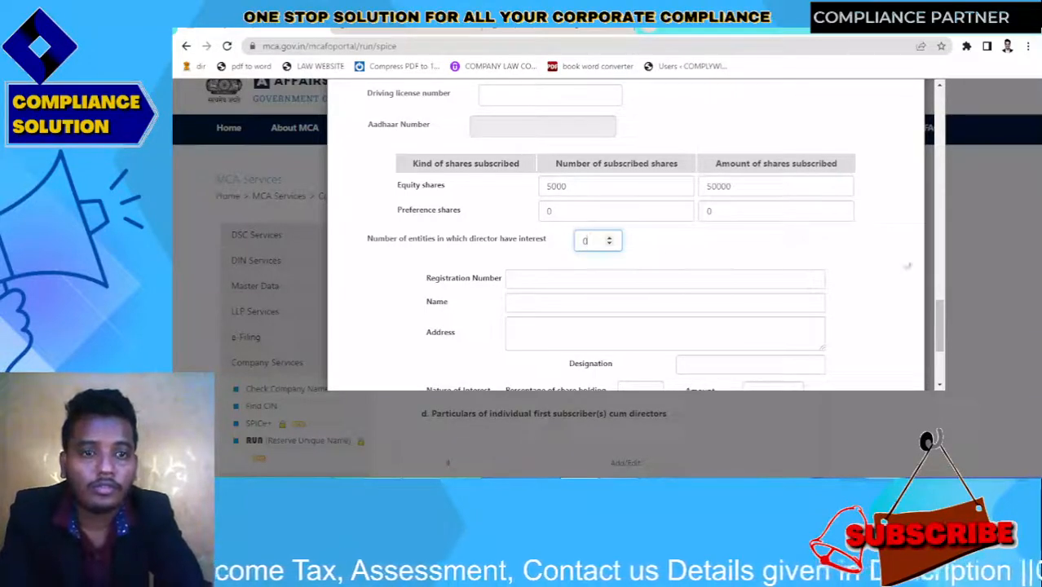
pyautogui.moveTo(936, 333); pyautogui.dragTo(947, 366)
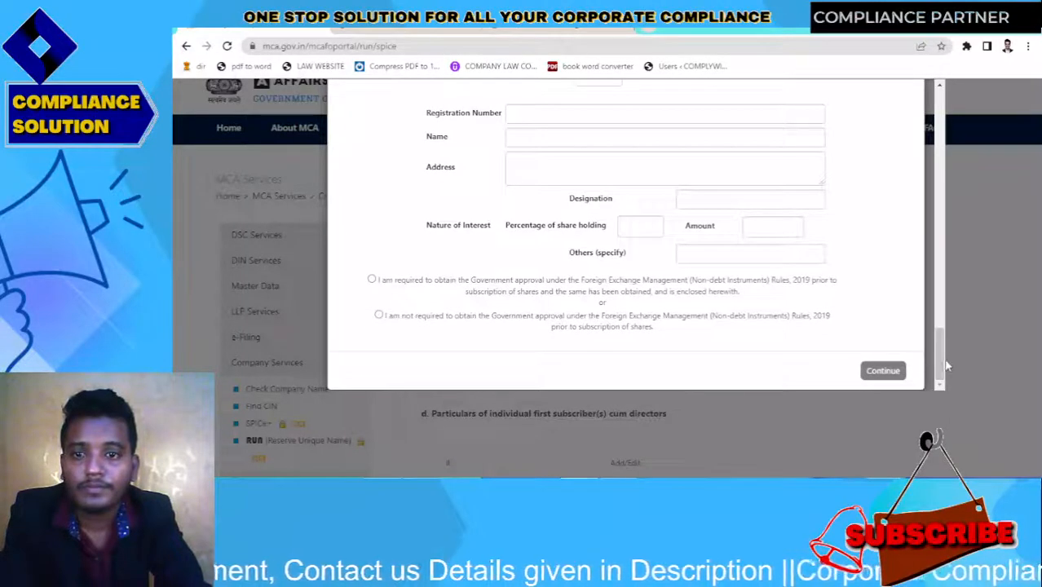
# Select the 'I am not required to obtain' Government approval declaration after dismissing the confirmation
pyautogui.click(371, 279)
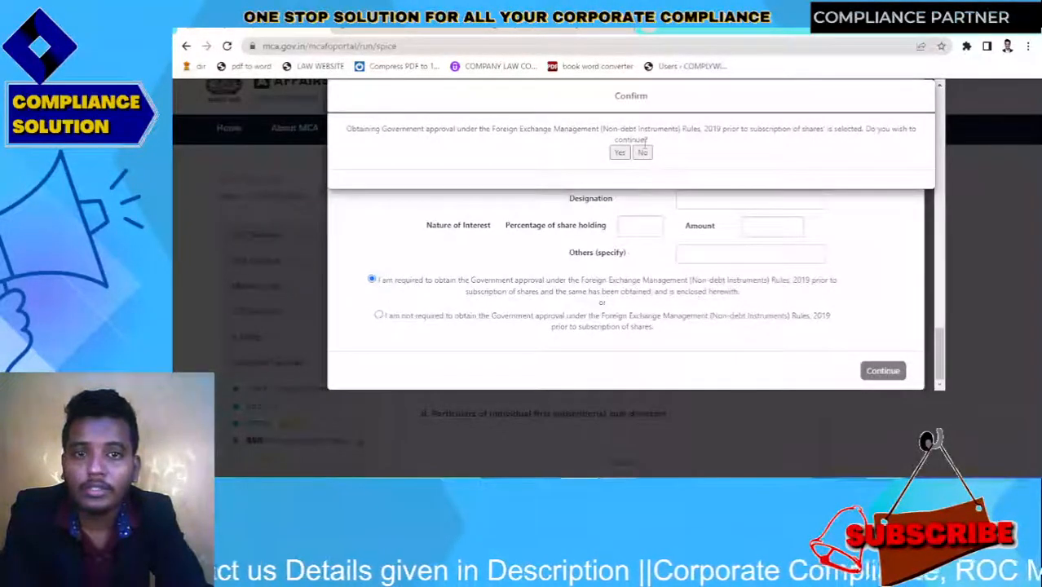
pyautogui.click(621, 152)
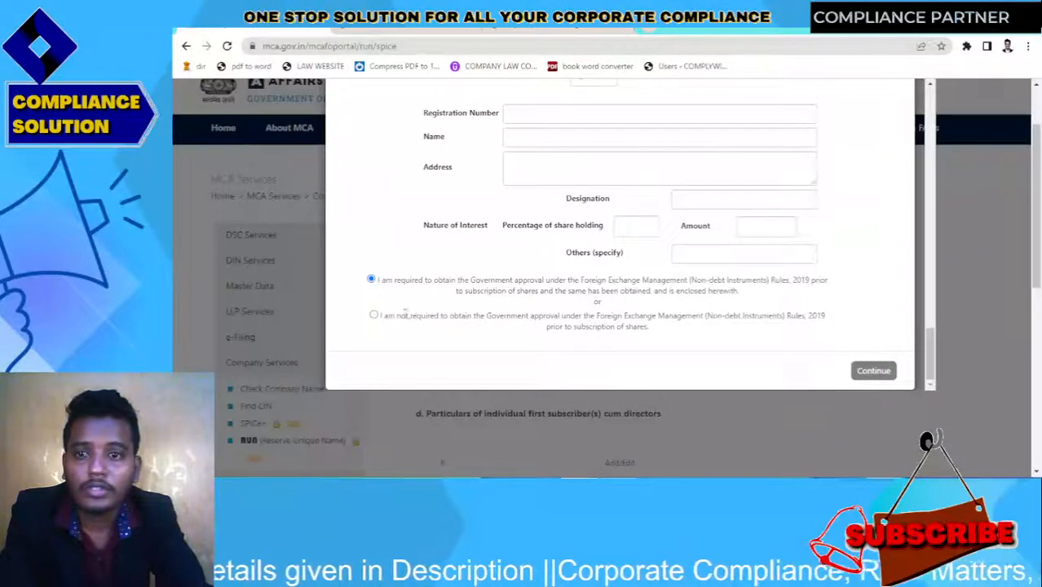
pyautogui.click(373, 315)
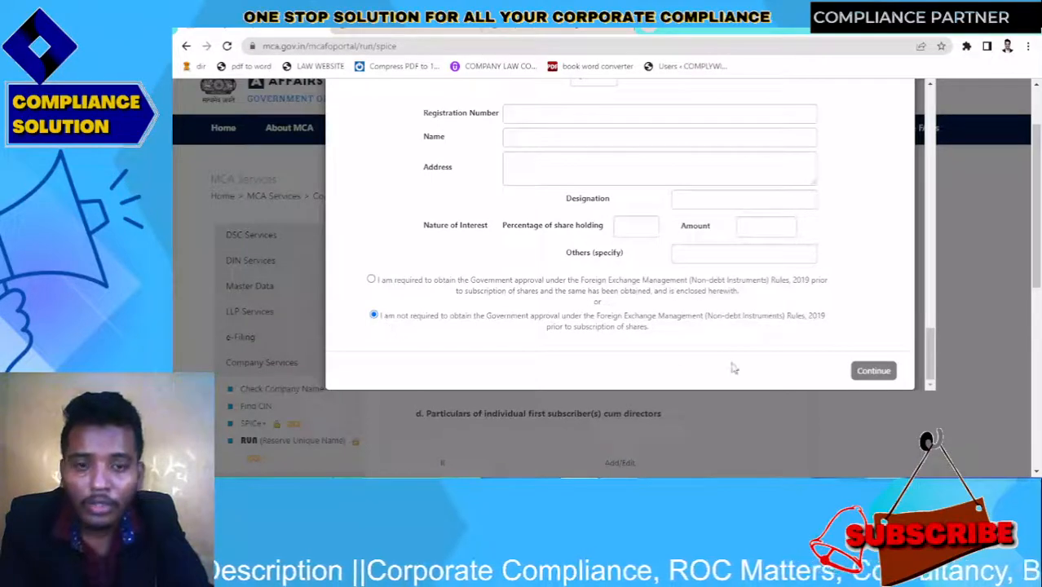
pyautogui.tripleClick(636, 328)
pyautogui.click(762, 333)
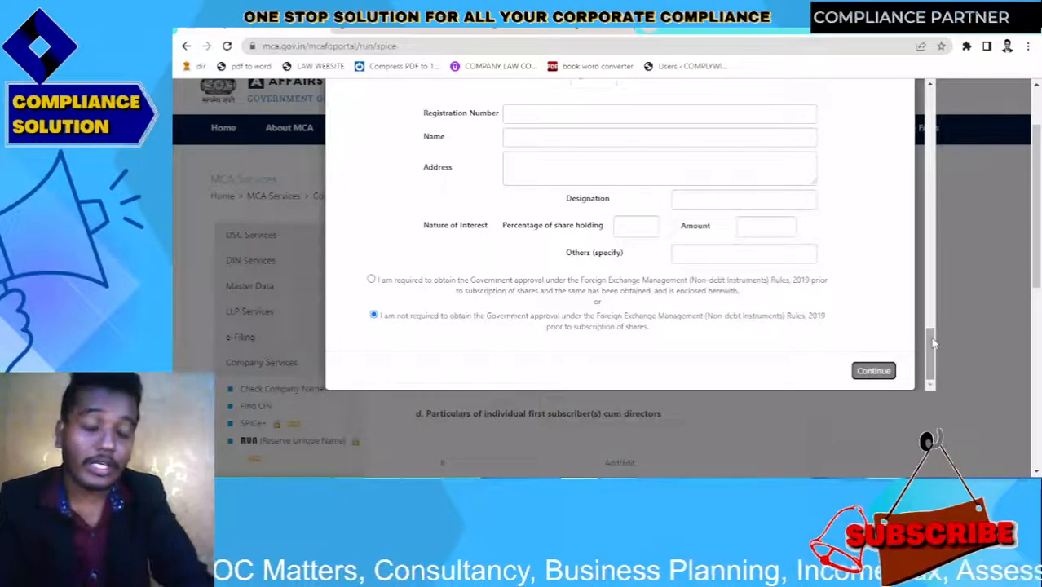
# Replace the wrong letter in the director's PAN with 'A' and click Verify Details
pyautogui.moveTo(933, 342); pyautogui.dragTo(927, 152)
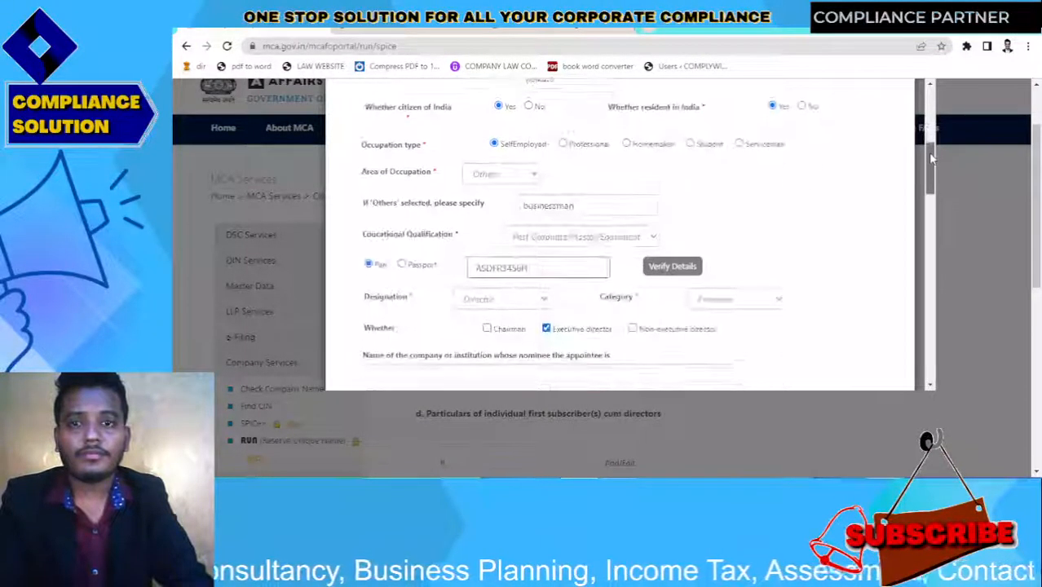
pyautogui.click(568, 260)
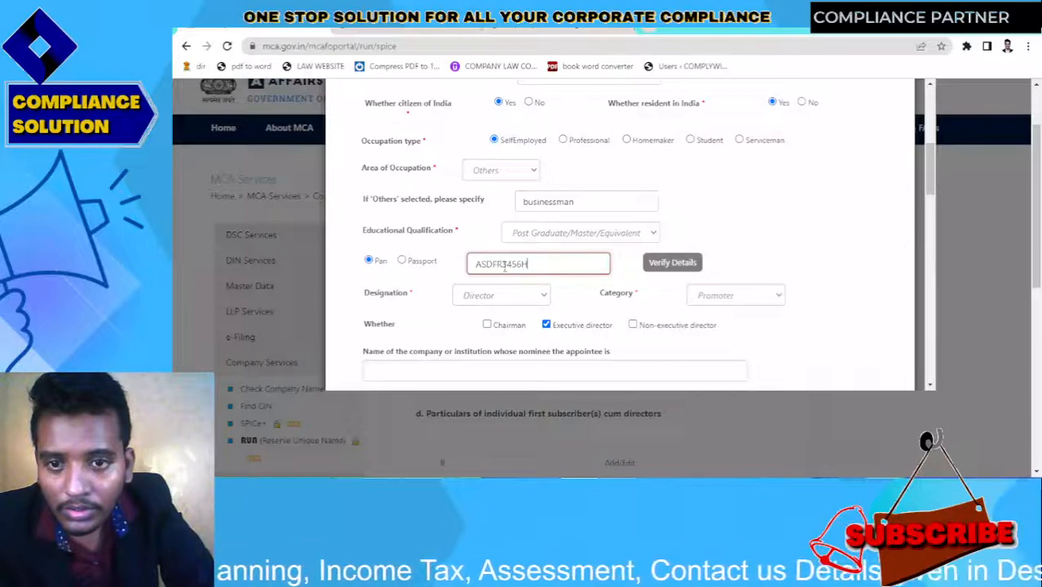
pyautogui.scroll(3, 934, 196)
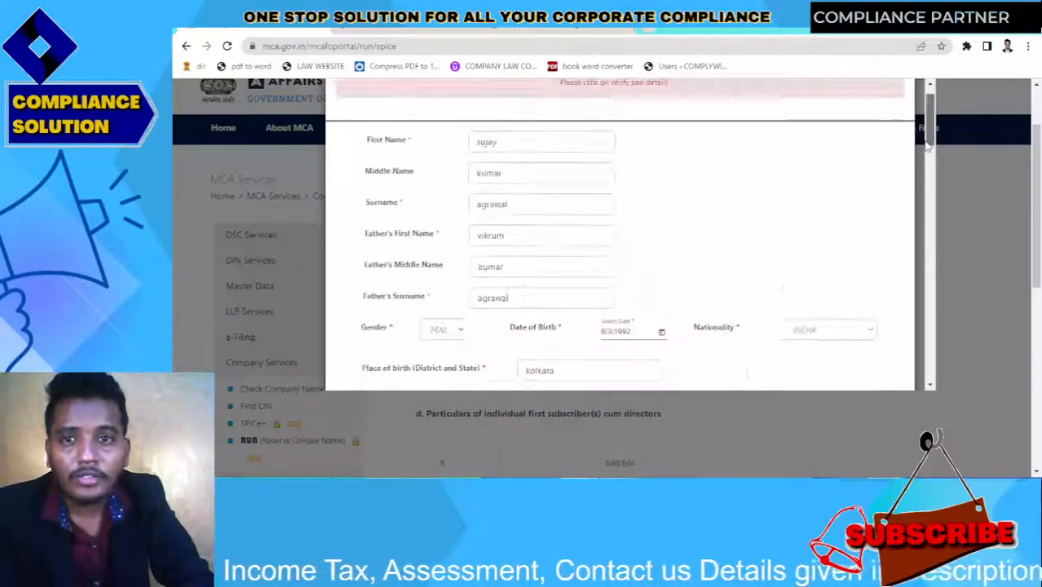
pyautogui.scroll(-2, 932, 197)
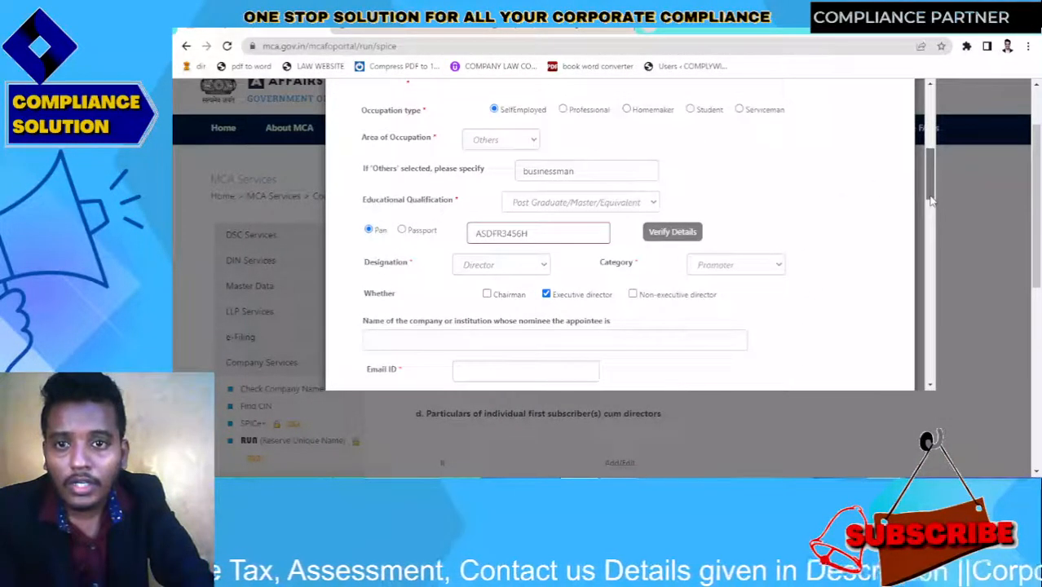
pyautogui.click(502, 233)
pyautogui.press('BackSpace')
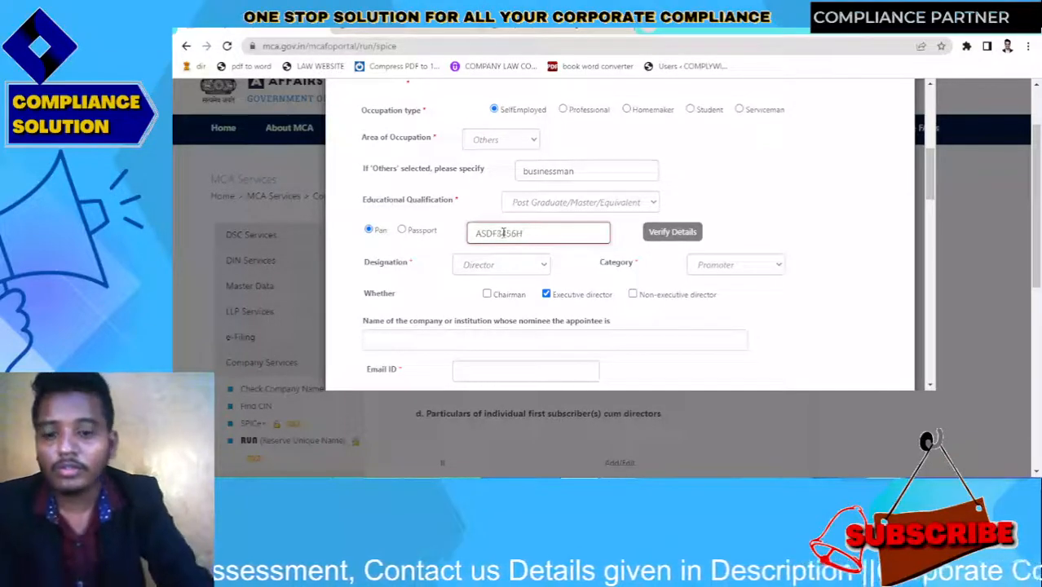
pyautogui.write('A')
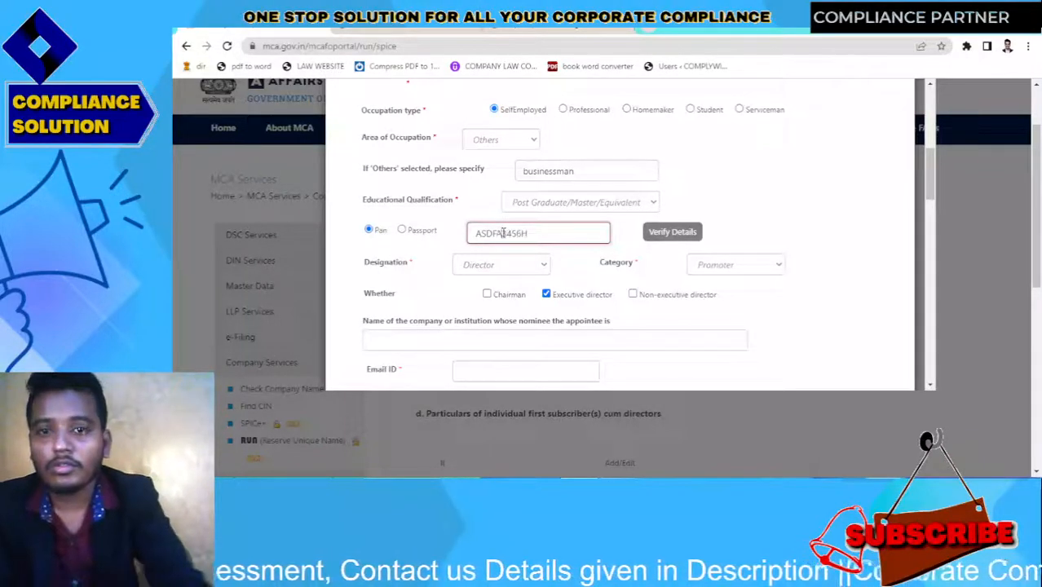
pyautogui.click(672, 233)
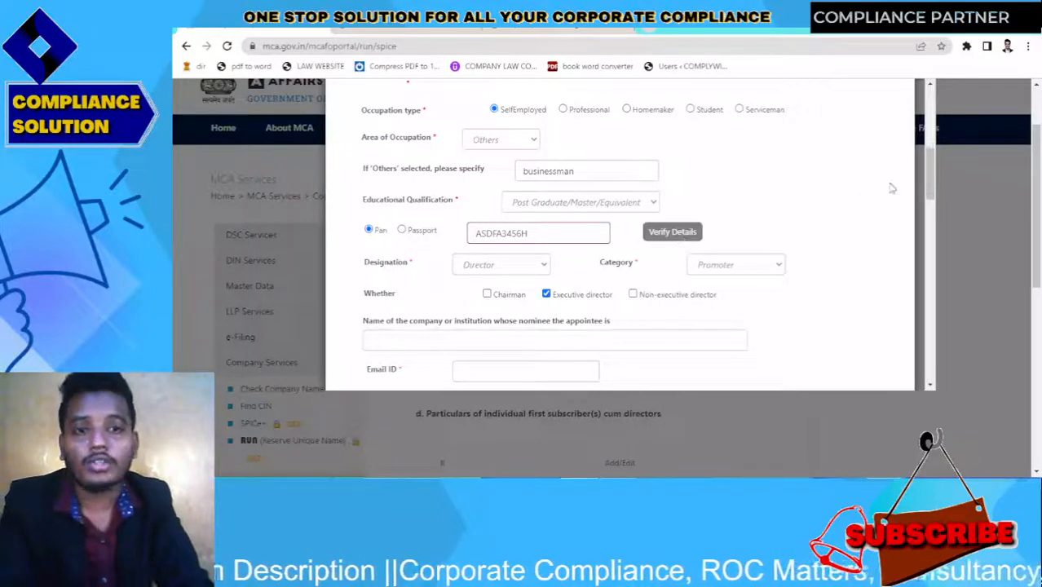
# Try Continue twice, getting the 'Please click on verify pan details' message
pyautogui.moveTo(931, 168); pyautogui.dragTo(926, 347)
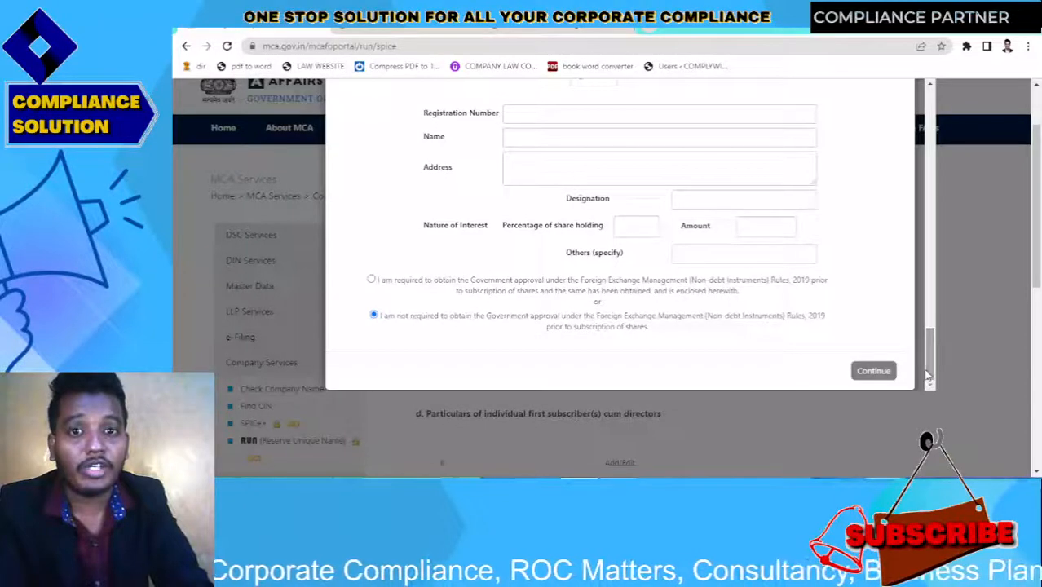
pyautogui.click(863, 372)
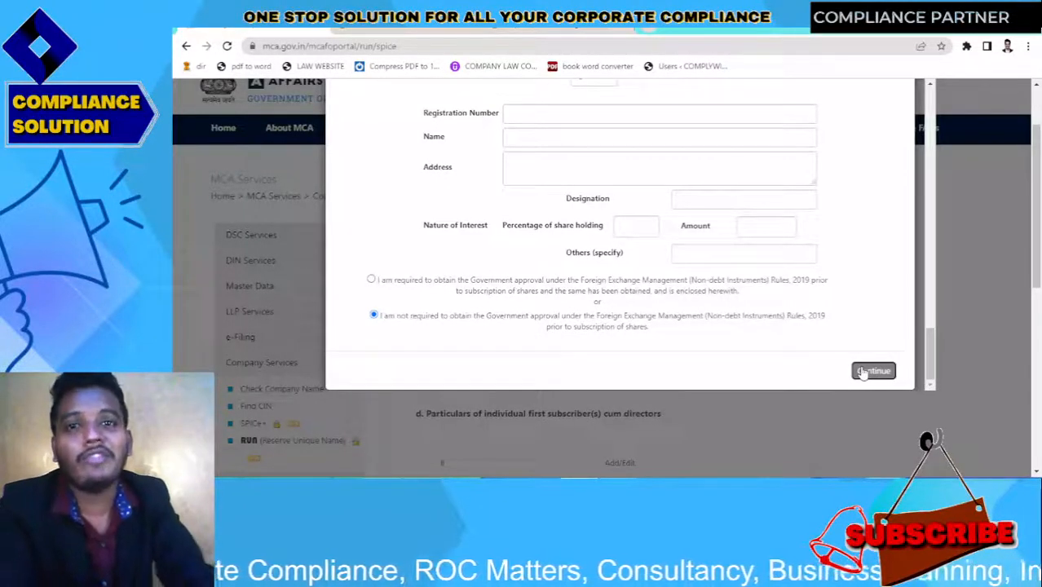
pyautogui.moveTo(930, 351); pyautogui.dragTo(940, 190)
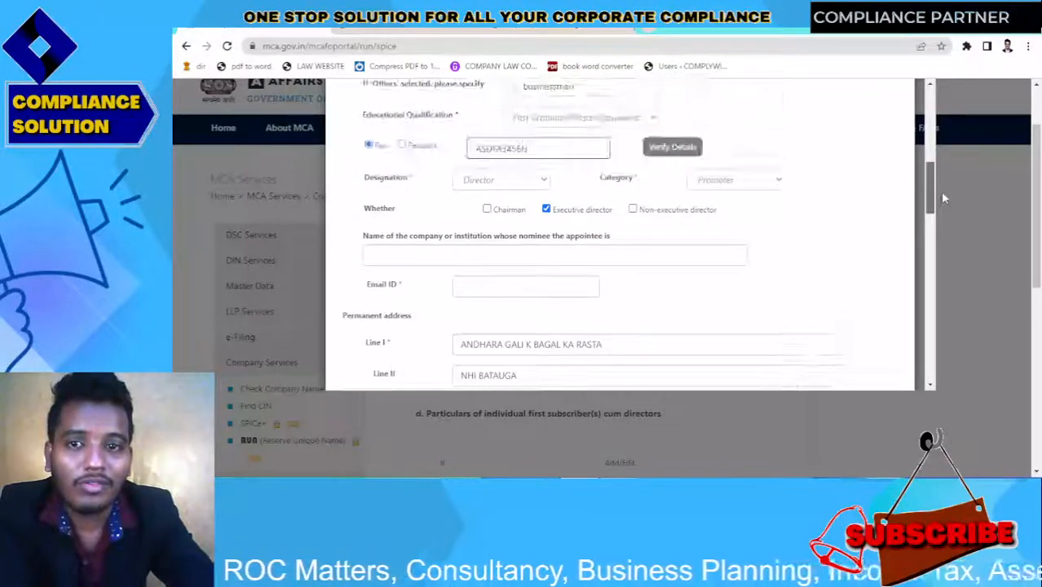
pyautogui.click(571, 147)
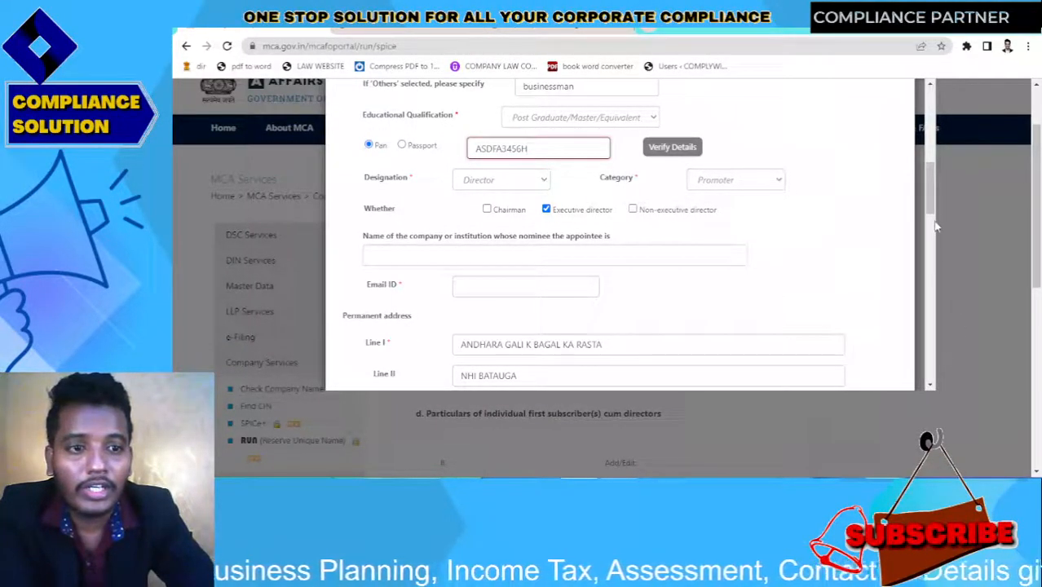
pyautogui.moveTo(935, 227); pyautogui.dragTo(931, 383)
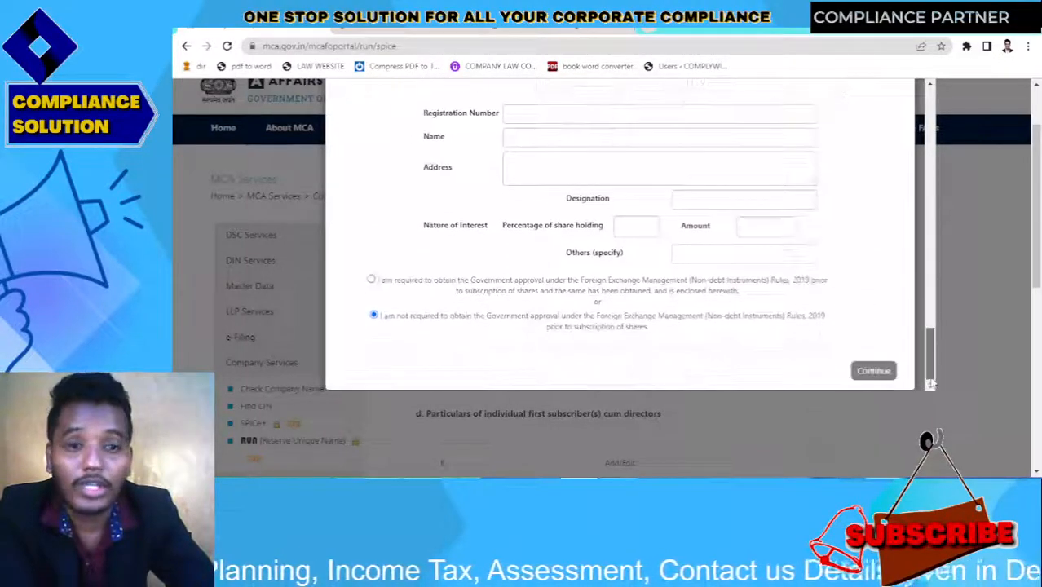
pyautogui.click(873, 372)
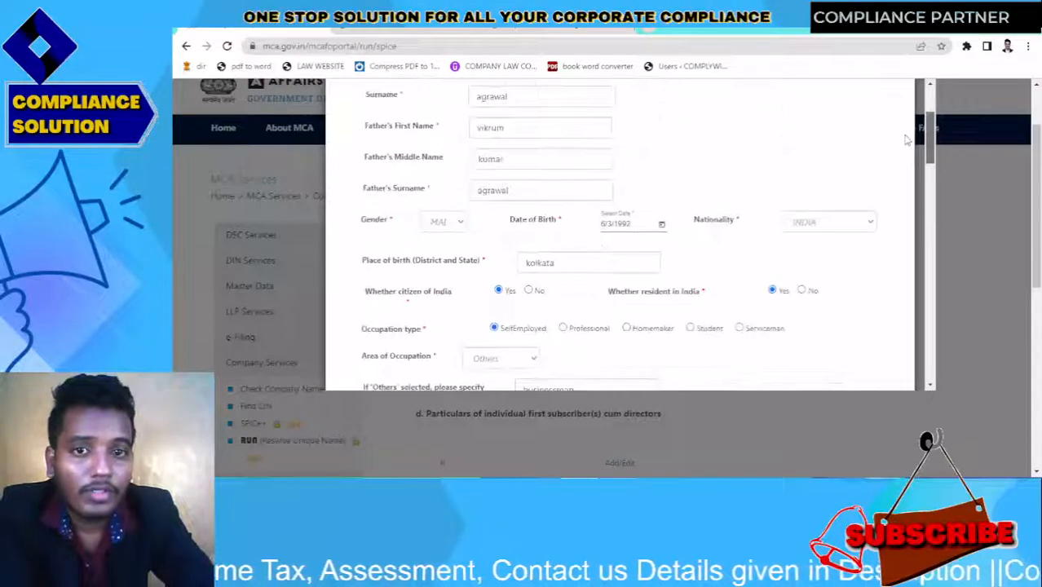
pyautogui.moveTo(905, 135); pyautogui.dragTo(893, 99)
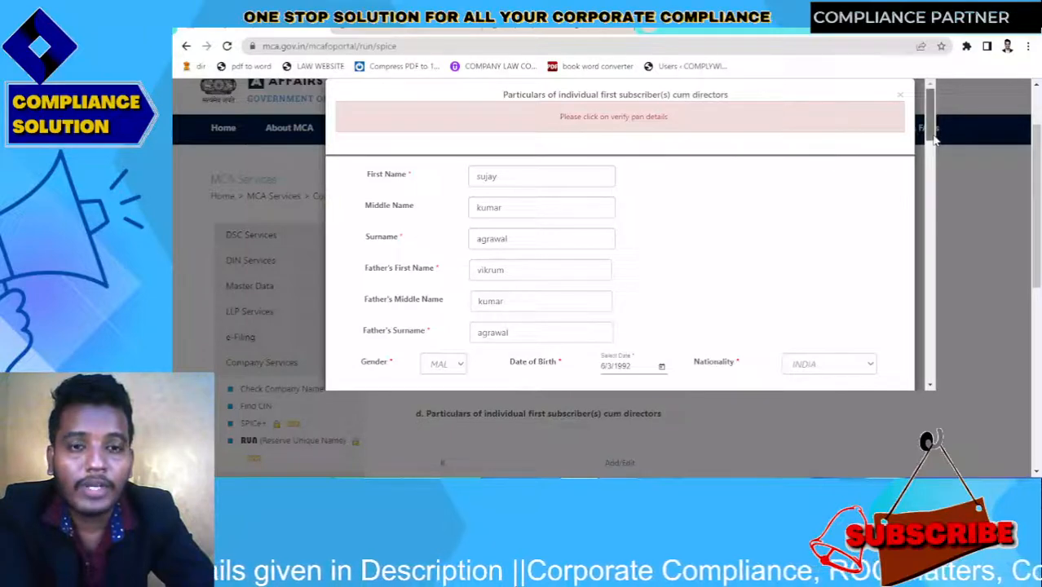
# Clear the PAN field and type a different PAN for the director
pyautogui.moveTo(936, 140); pyautogui.dragTo(934, 186)
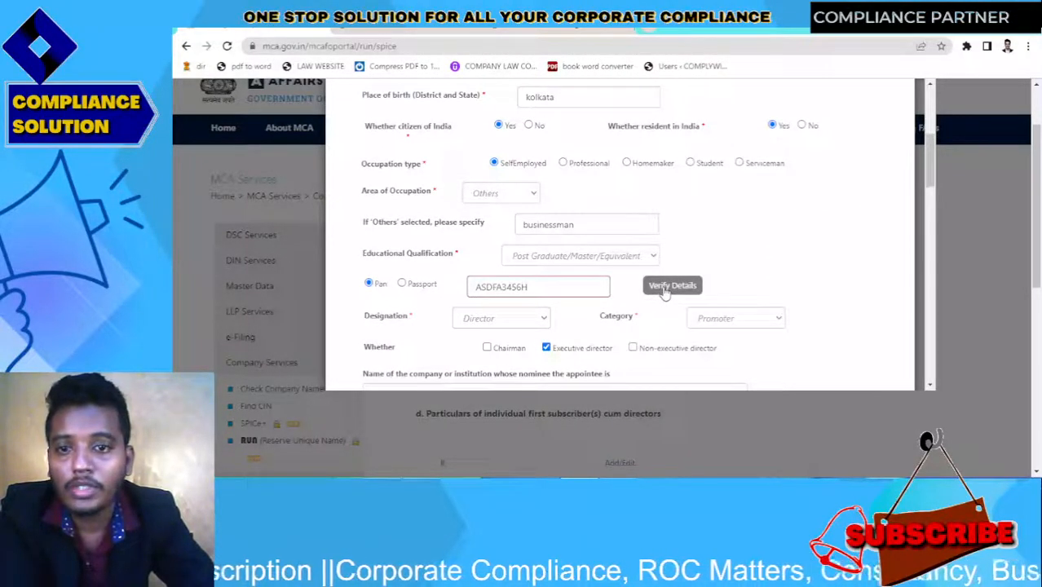
pyautogui.click(535, 295)
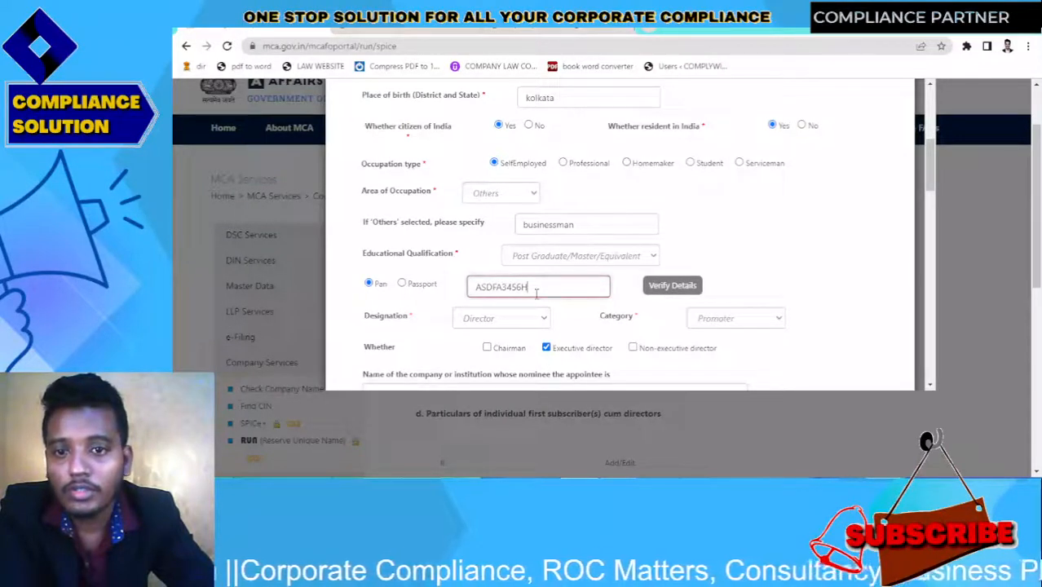
pyautogui.hotkey('ctrl', 'a')
pyautogui.press('BackSpace')
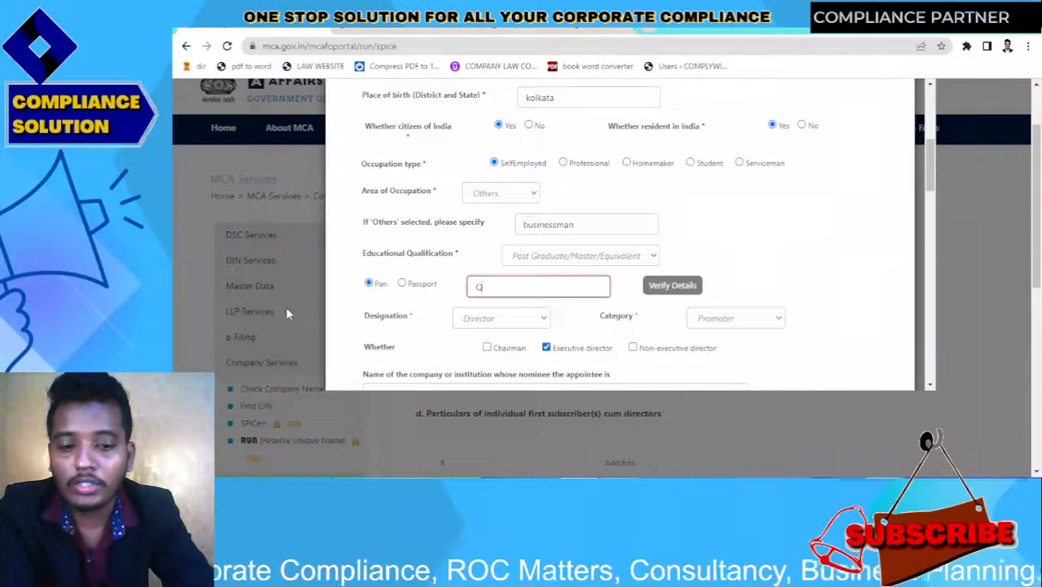
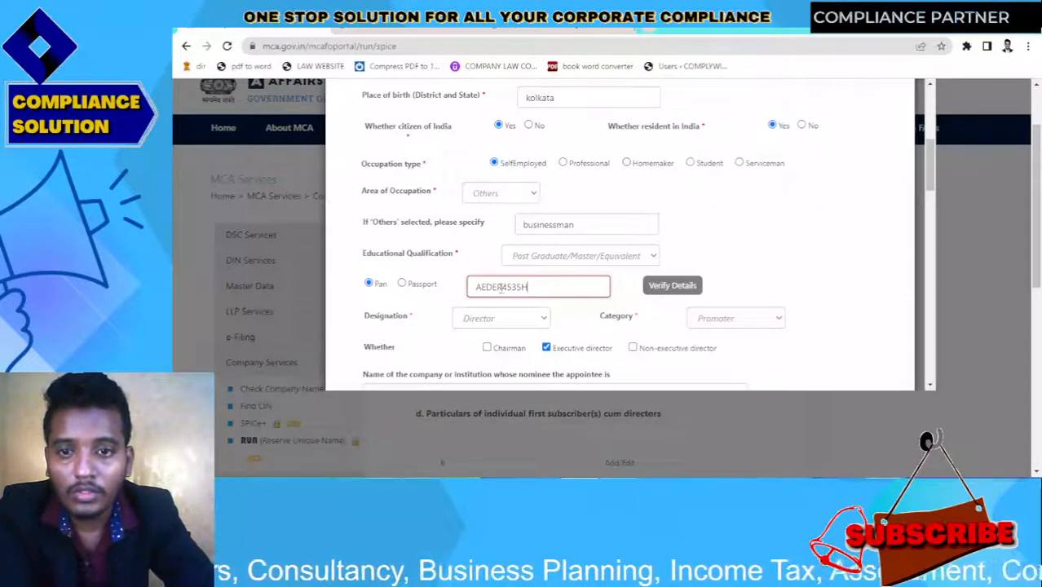
# Correct a mistyped letter in the new PAN and verify it
pyautogui.click(501, 287)
pyautogui.press('BackSpace')
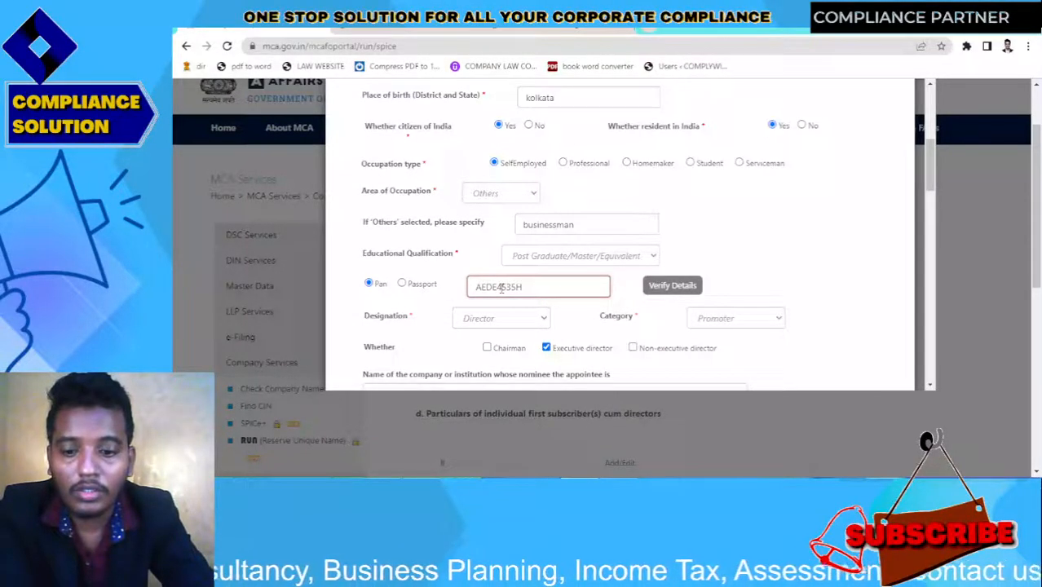
pyautogui.write('A')
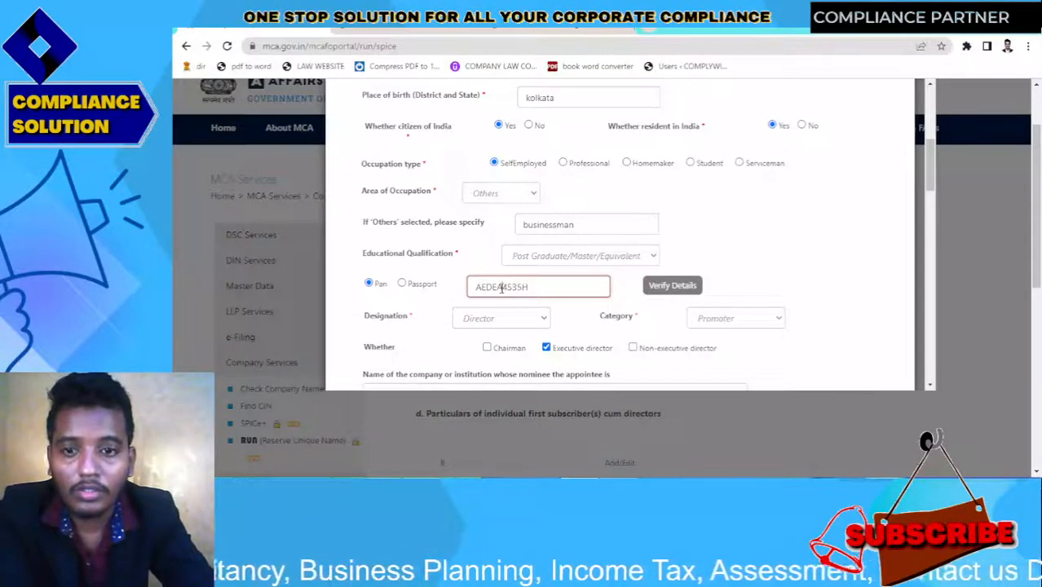
pyautogui.click(667, 292)
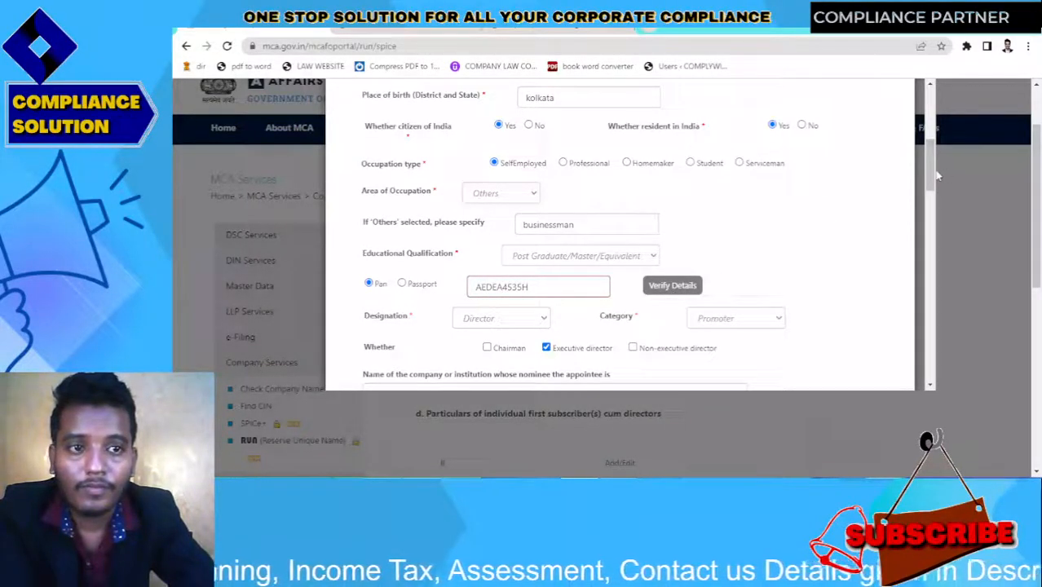
pyautogui.moveTo(931, 175); pyautogui.dragTo(933, 204)
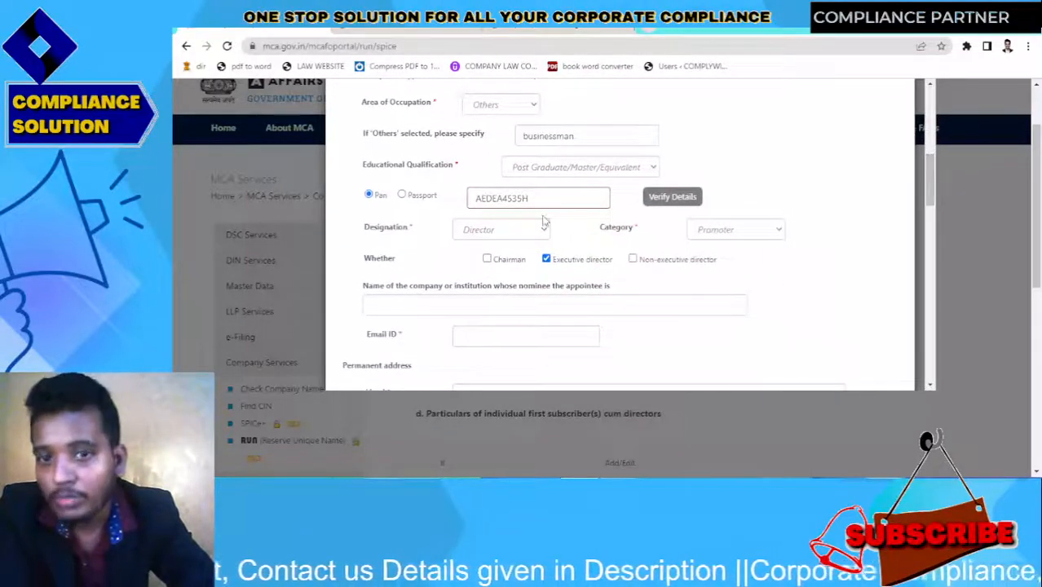
pyautogui.moveTo(530, 199); pyautogui.dragTo(337, 221)
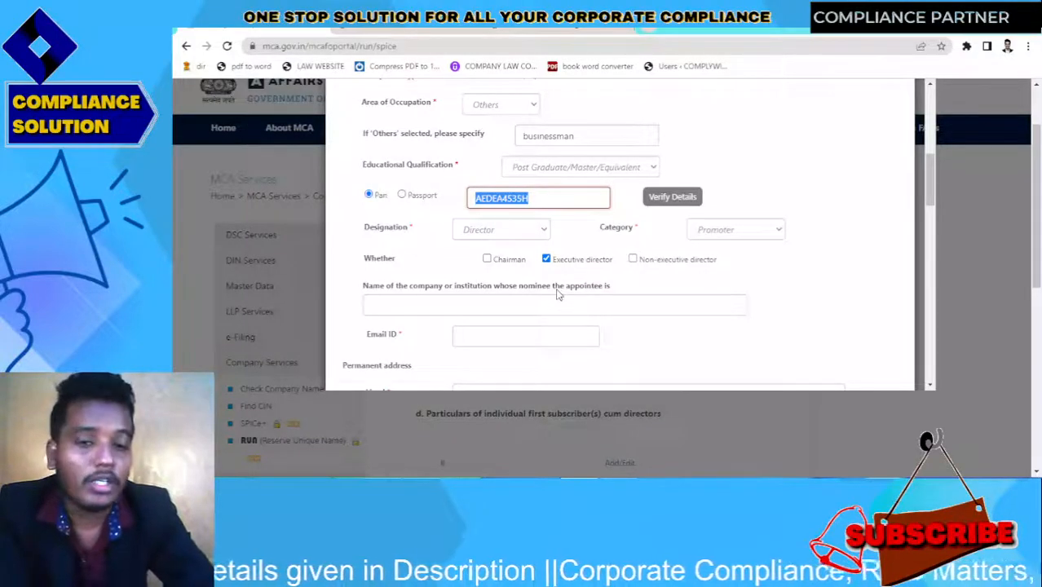
pyautogui.moveTo(929, 189); pyautogui.dragTo(934, 432)
# Close the director dialog and try Save & Continue on Part B, triggering the save-all-sections warning
pyautogui.click(898, 396)
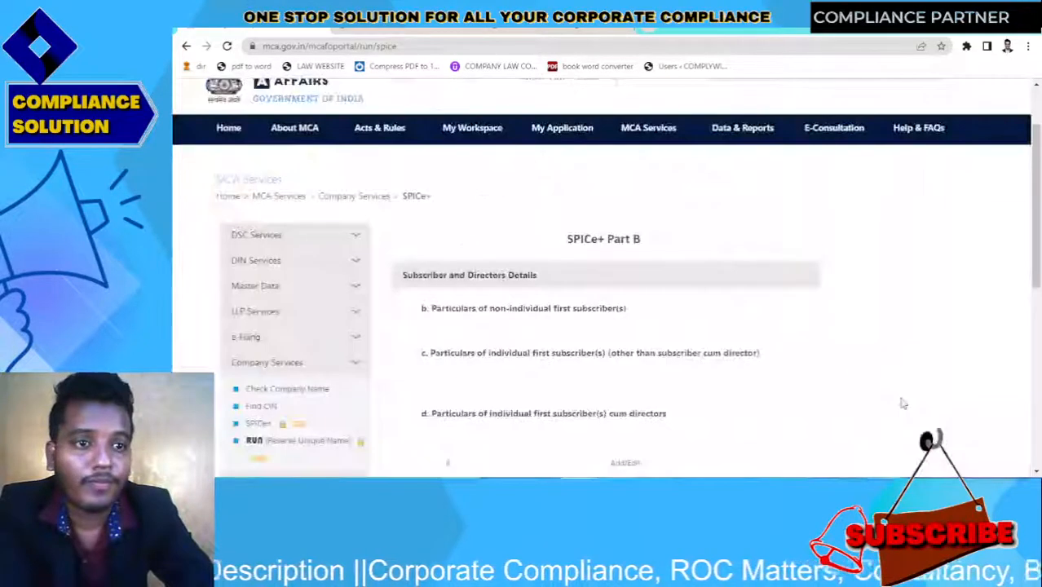
pyautogui.moveTo(1037, 237); pyautogui.dragTo(1036, 367)
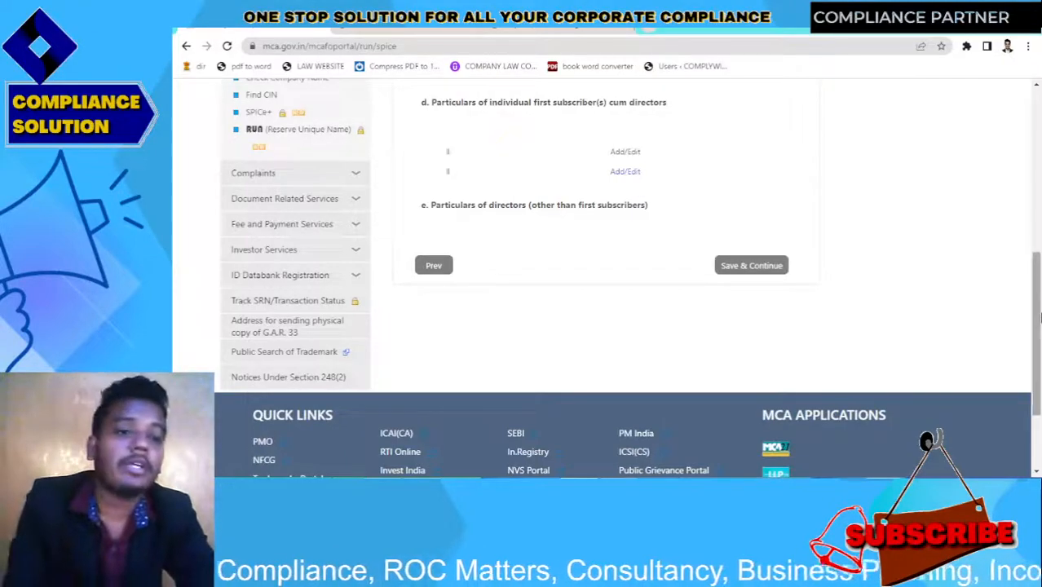
pyautogui.moveTo(1037, 326)
pyautogui.mouseDown()
pyautogui.moveTo(1037, 183)
pyautogui.moveTo(1038, 326)
pyautogui.mouseUp()
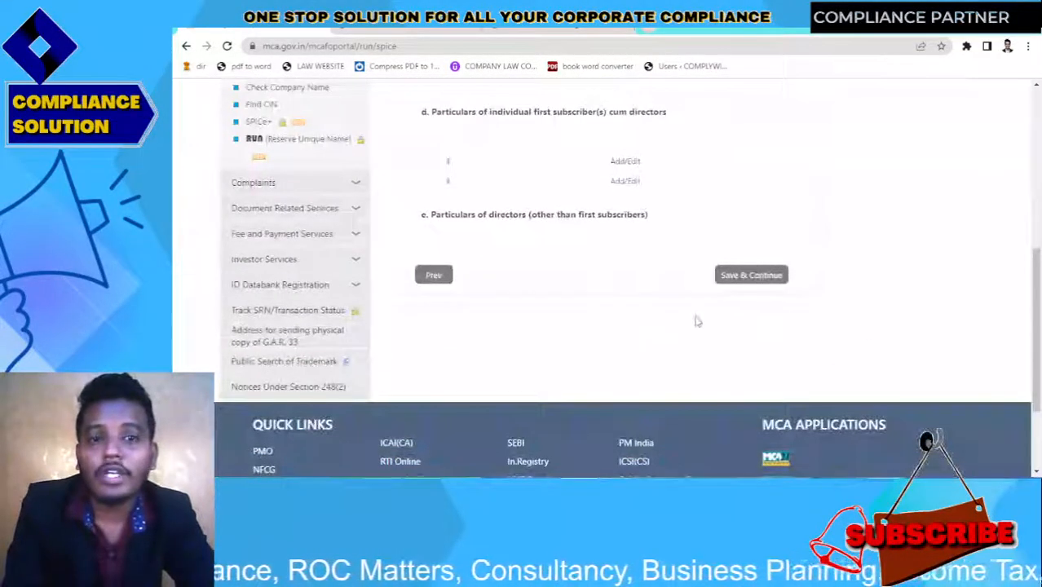
pyautogui.click(734, 274)
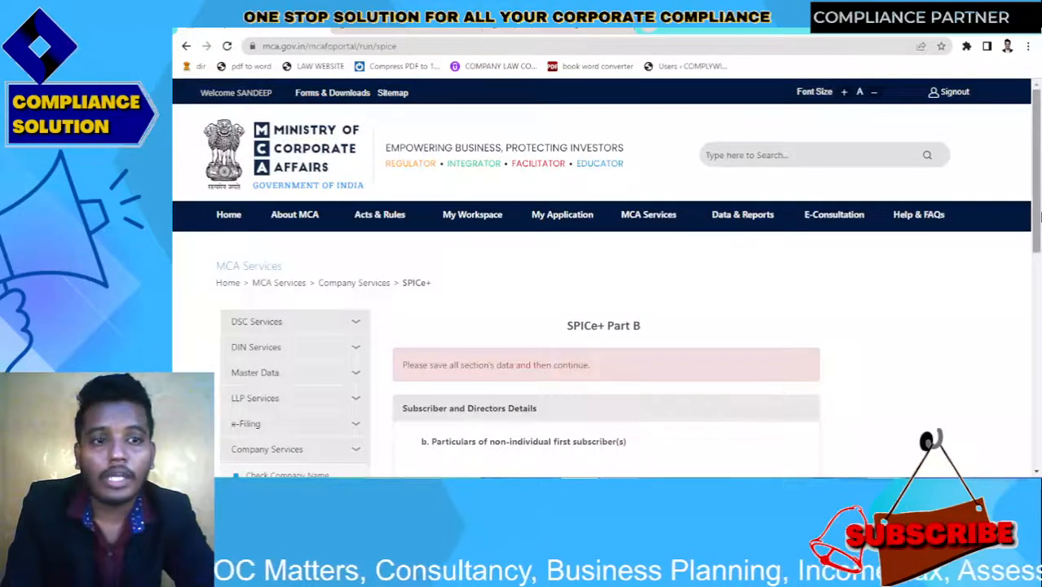
pyautogui.moveTo(1036, 224); pyautogui.dragTo(1038, 312)
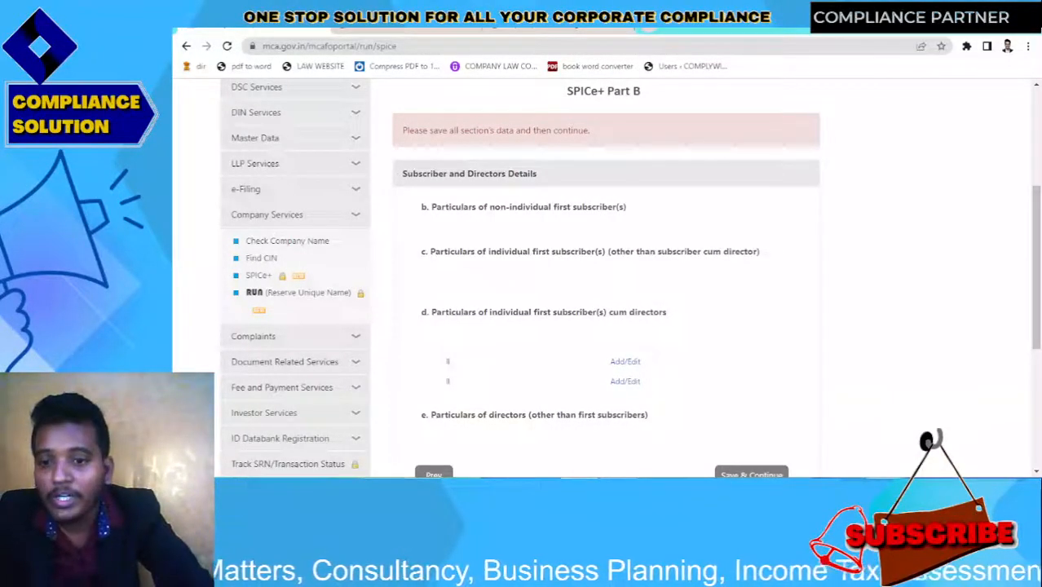
# Switch to the handwritten OneNote notes showing DSC, name and registered office fees
pyautogui.hotkey('alt', 'Tab')
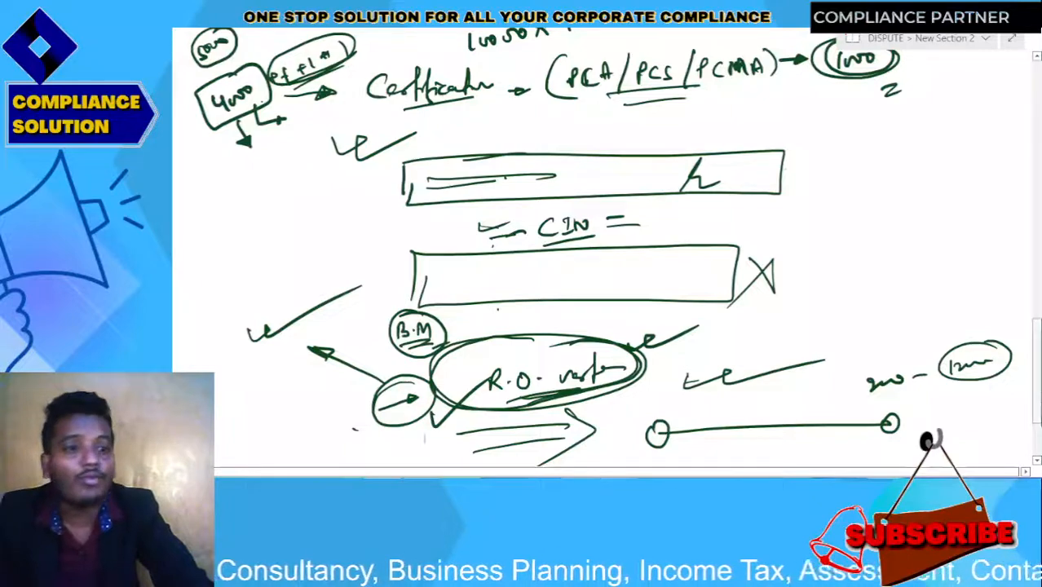
pyautogui.scroll(5, 603, 244)
pyautogui.scroll(4, 603, 245)
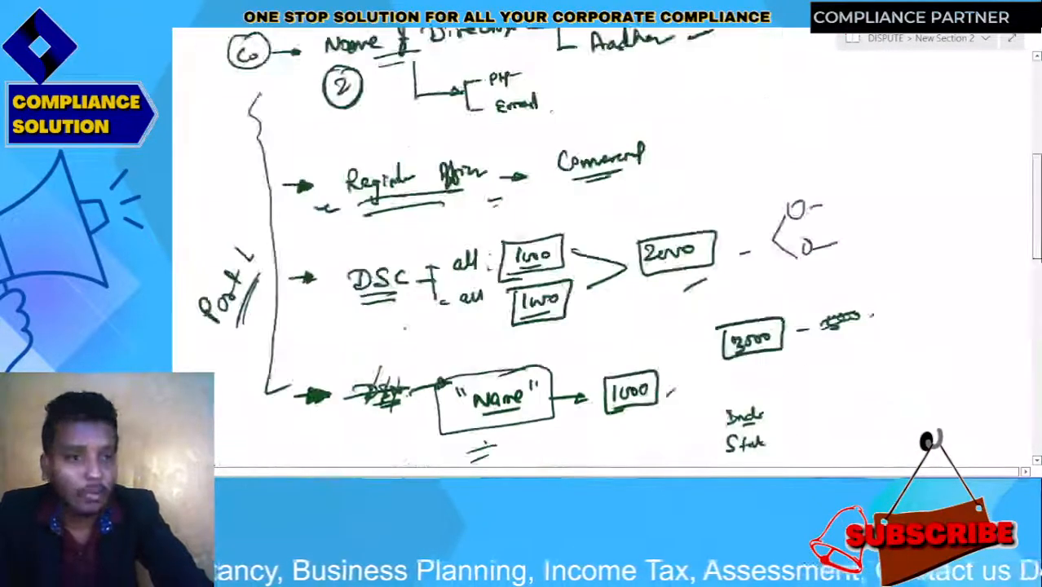